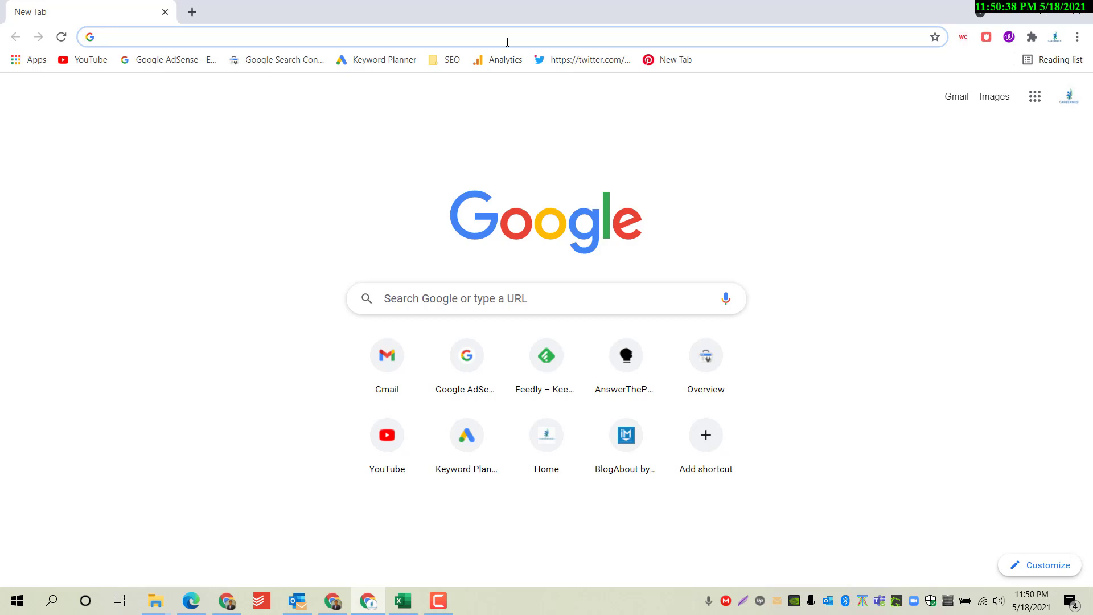
Search Google for mailchimp and open the Mailchimp Signup sitelink.
type("ma")
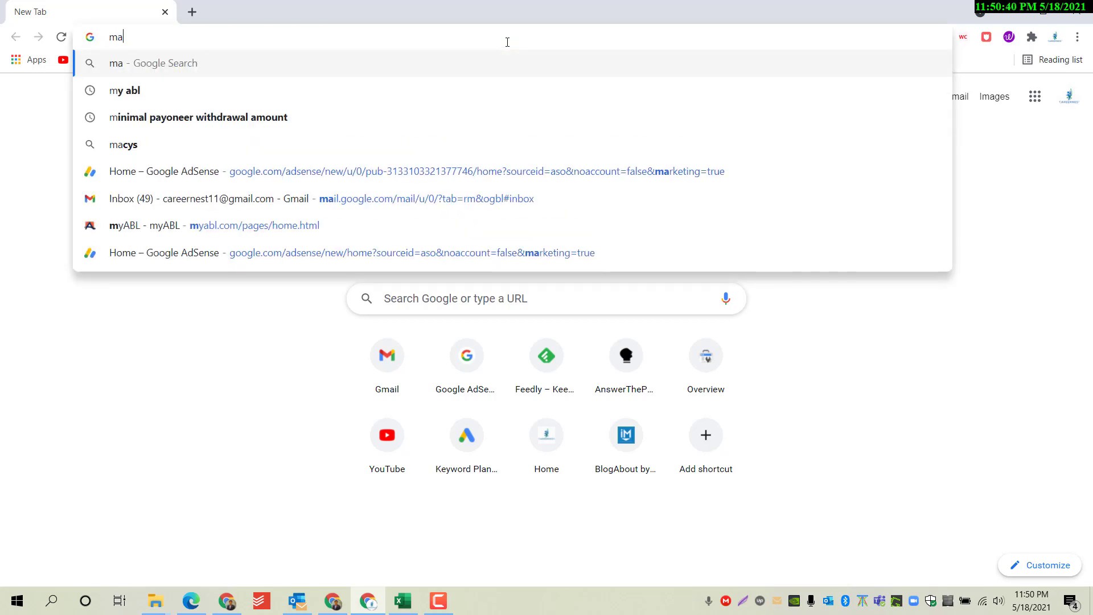
type("ilchimp")
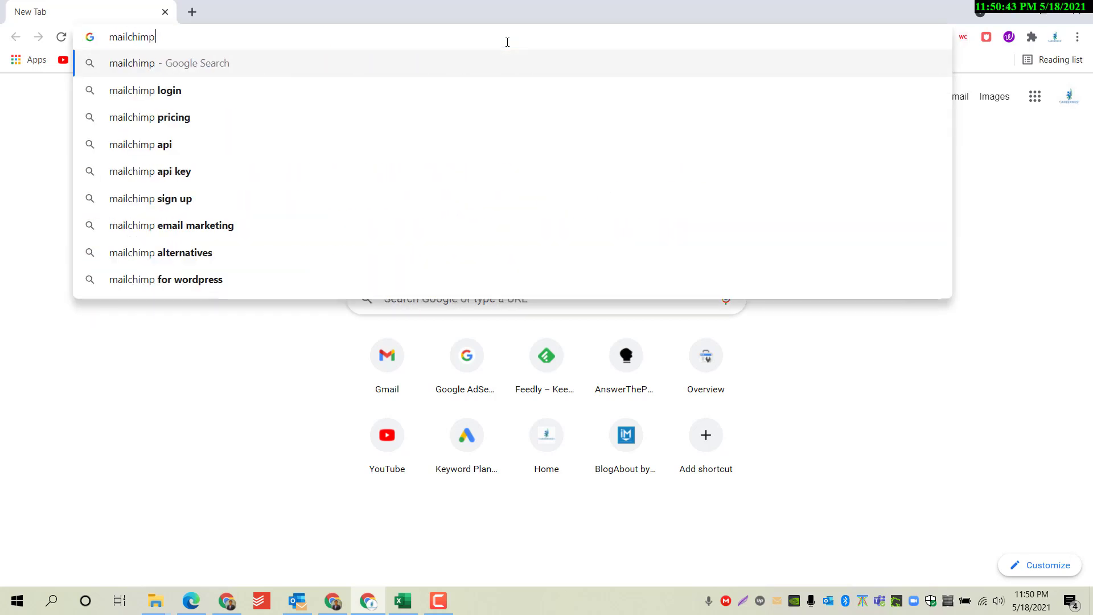
key("Return")
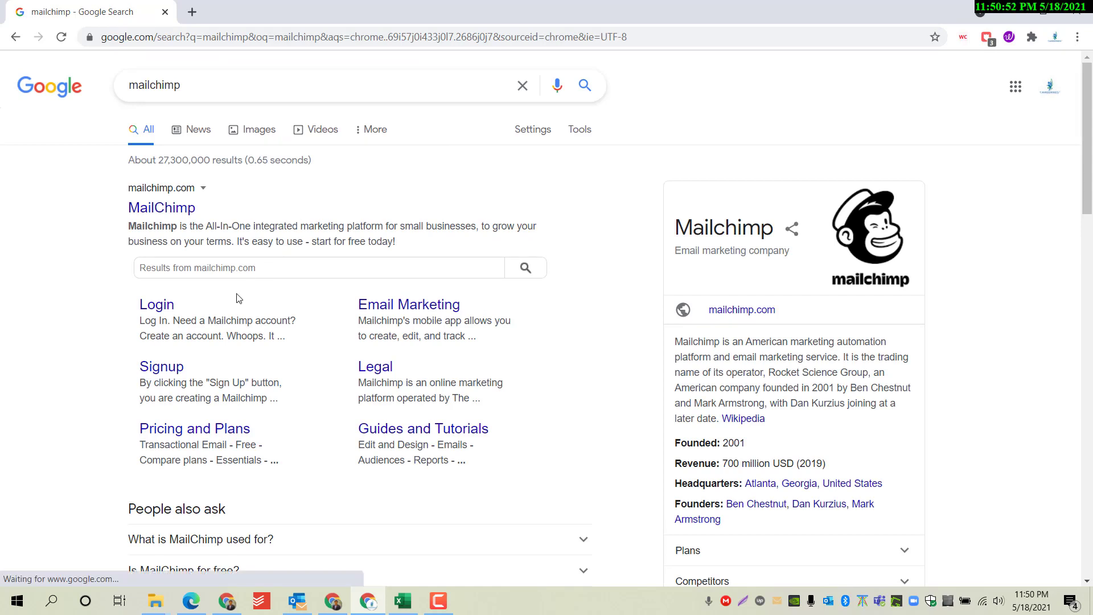
left_click(177, 364)
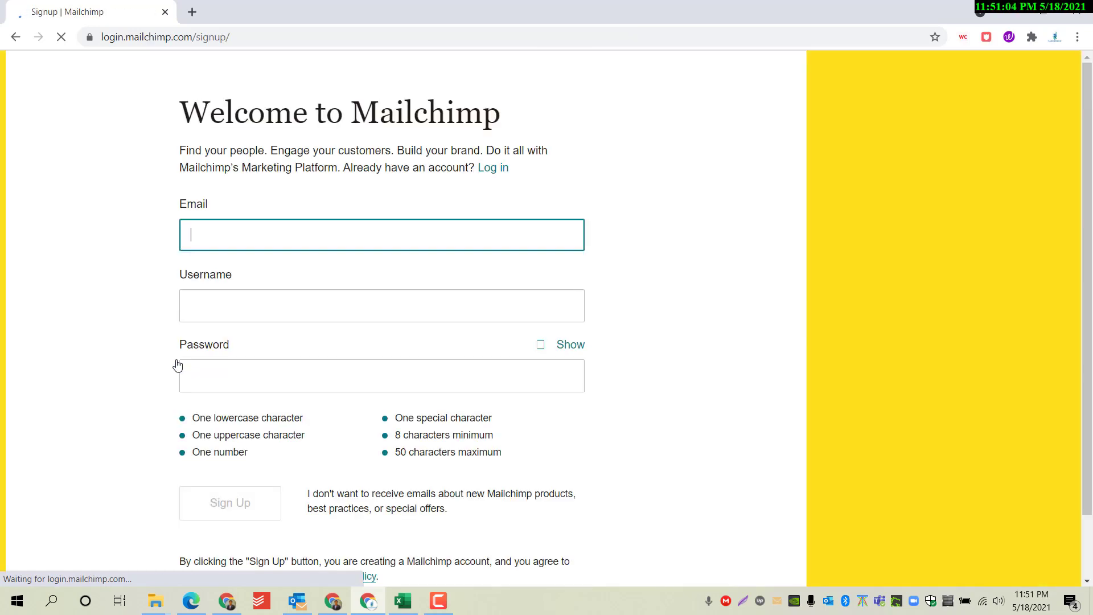
Fill the Email field with the account's saved e-mail address from autofill.
type("usman")
key("BackSpace")
key("BackSpace")
key("BackSpace")
key("BackSpace")
key("BackSpace")
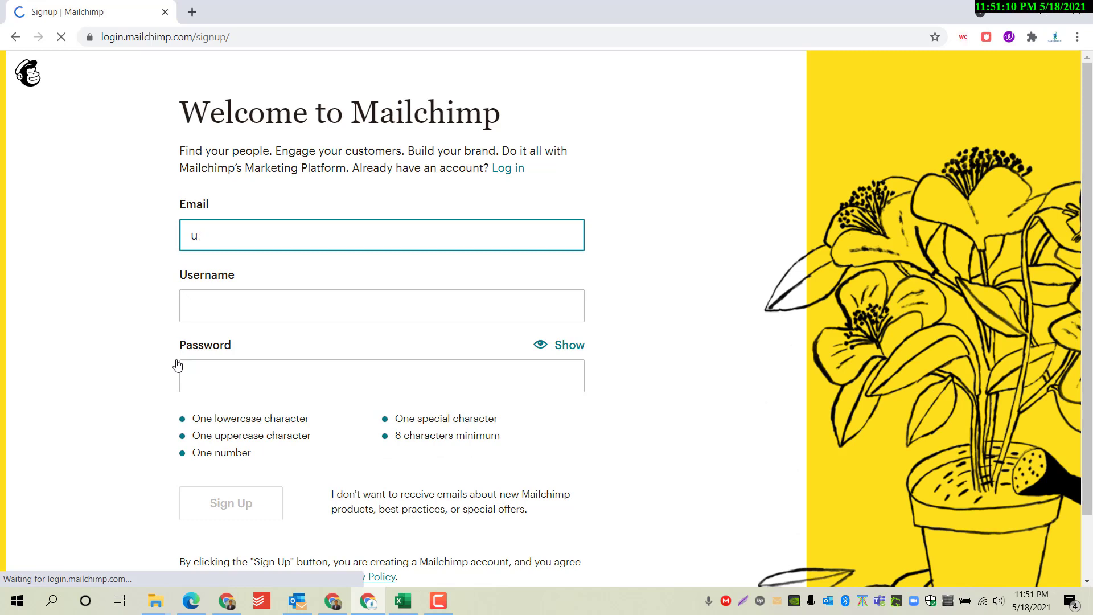
type("ca")
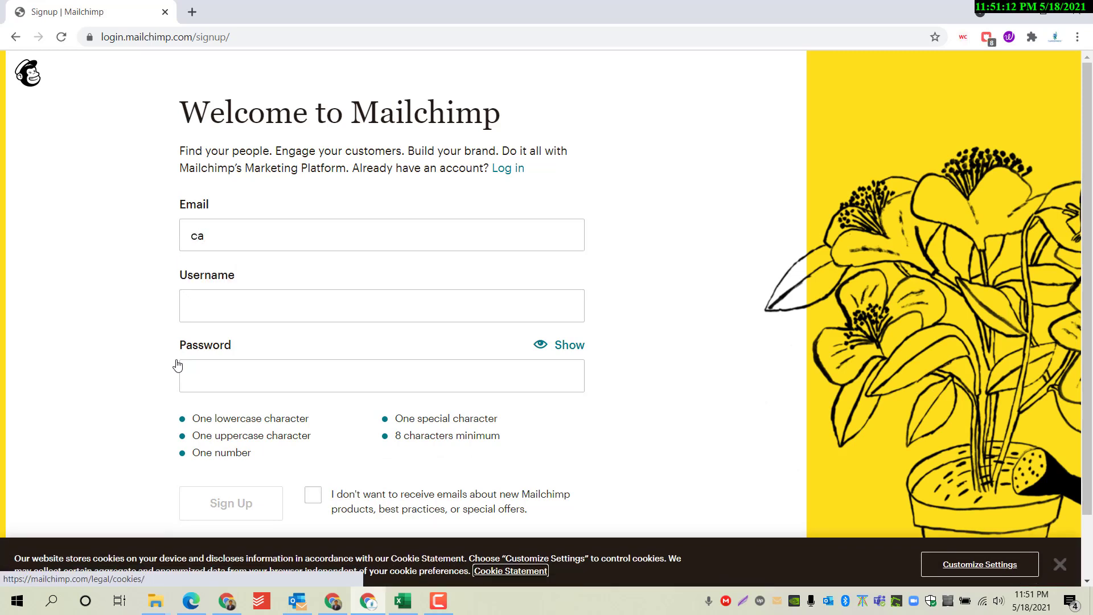
left_click(220, 238)
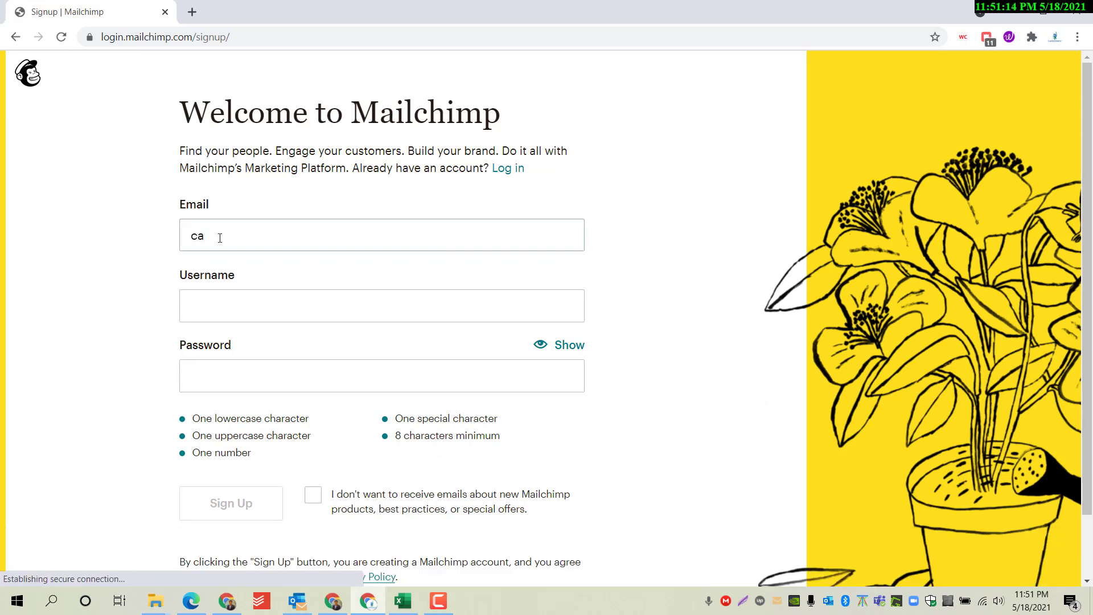
left_click(225, 265)
Enter a username and a strong account password in the sign-up form.
left_click(256, 302)
type("c")
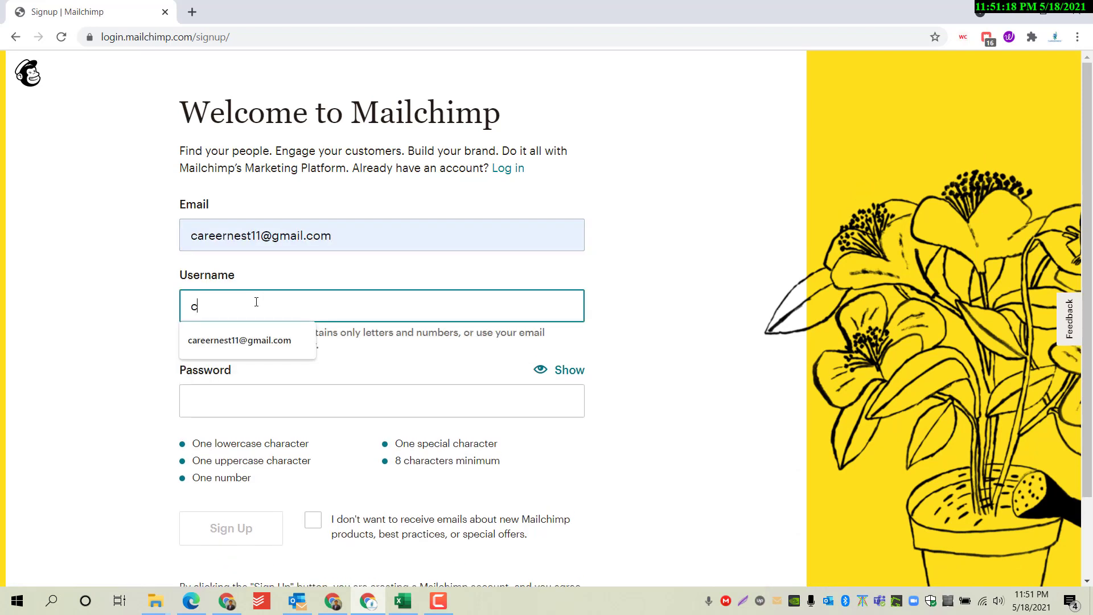
type("areernest")
left_click(383, 398)
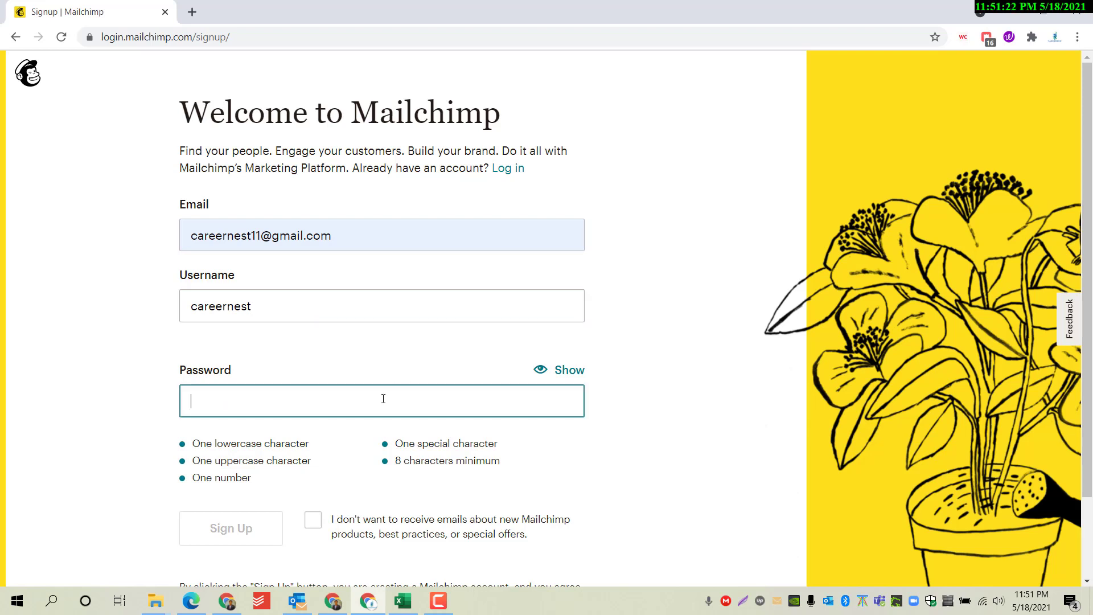
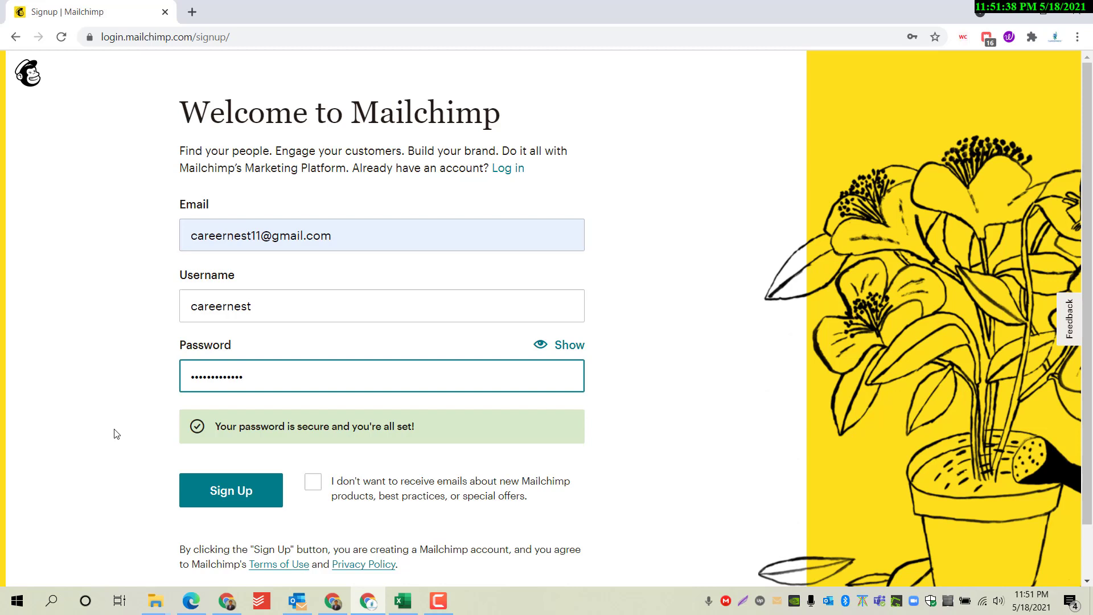
Submit the sign-up, appending 11 to the already-taken username and resubmitting.
left_click(204, 478)
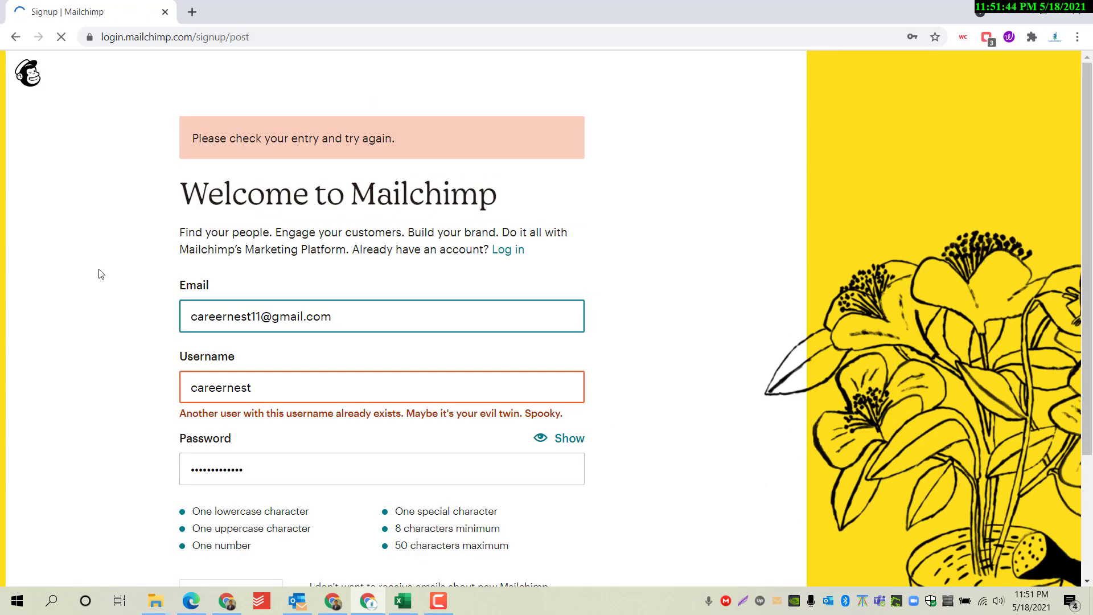
left_click(266, 387)
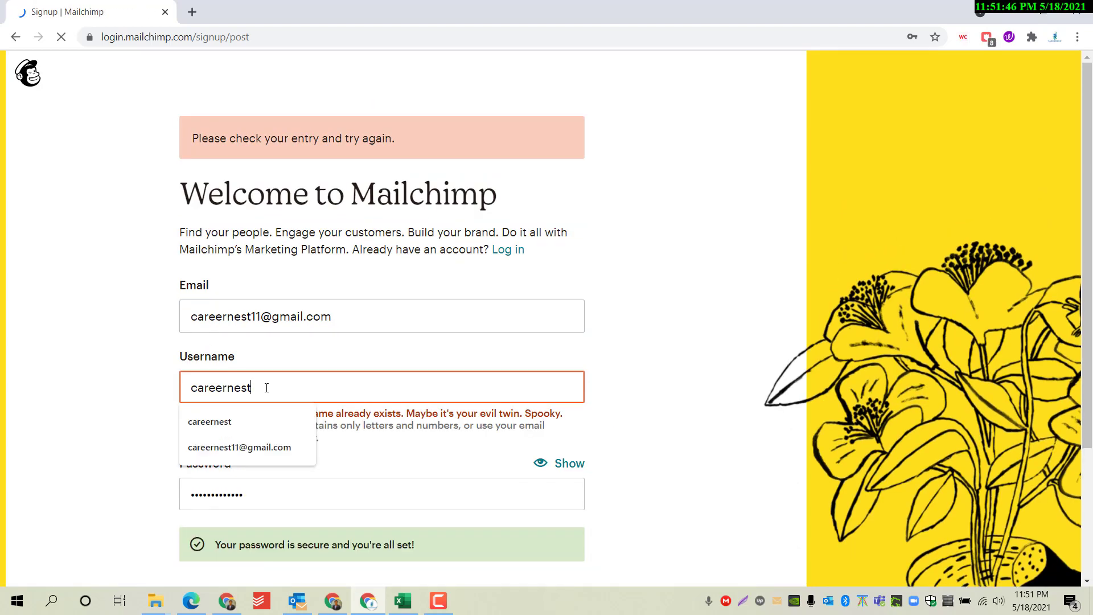
type("11")
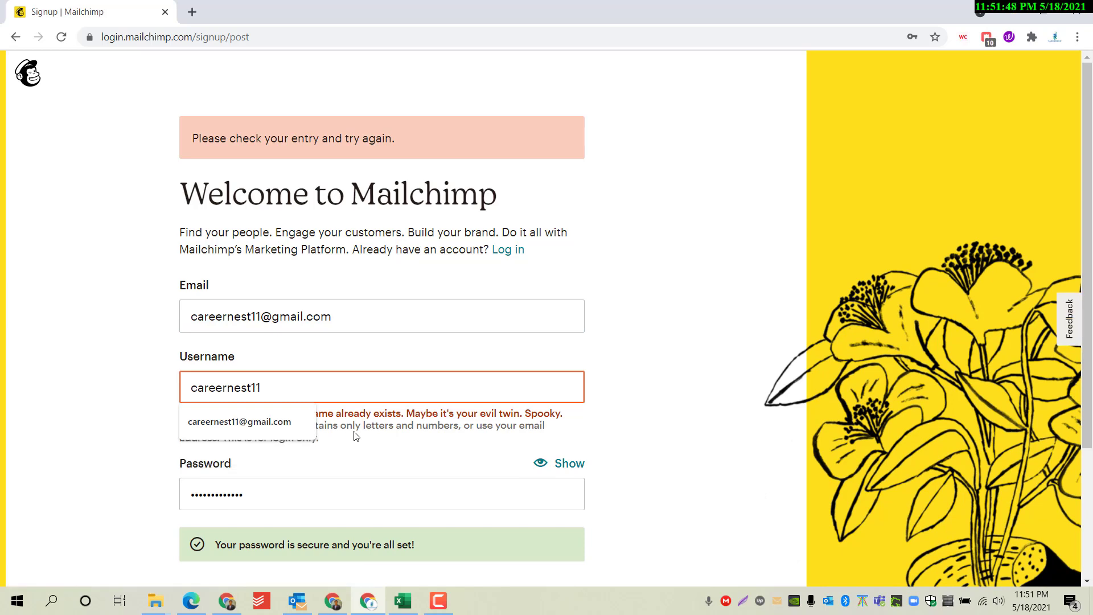
scroll(272, 537, "down", 2)
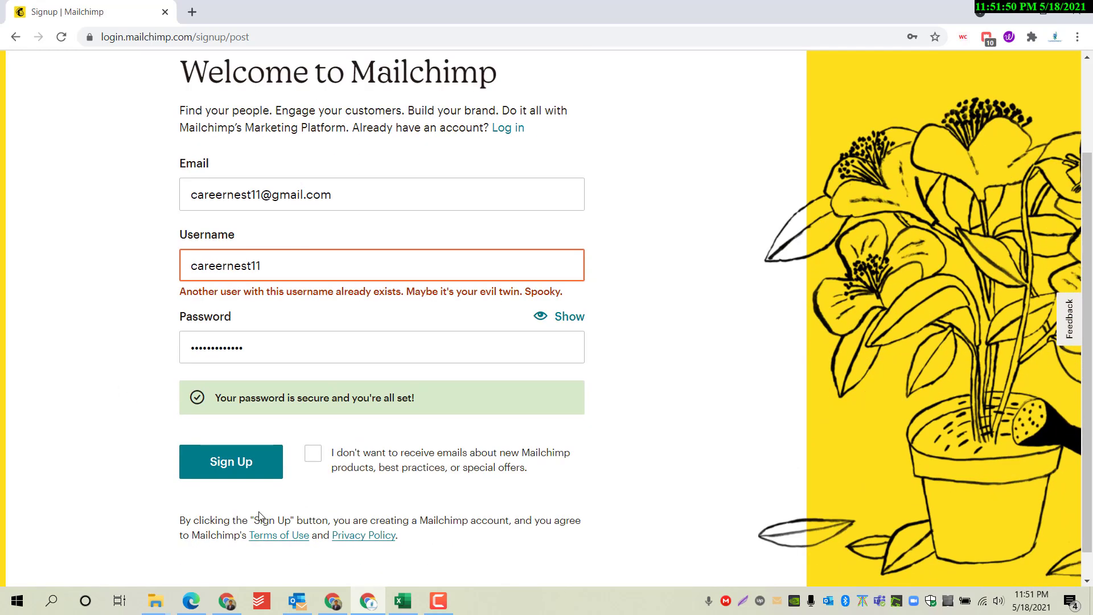
left_click(203, 467)
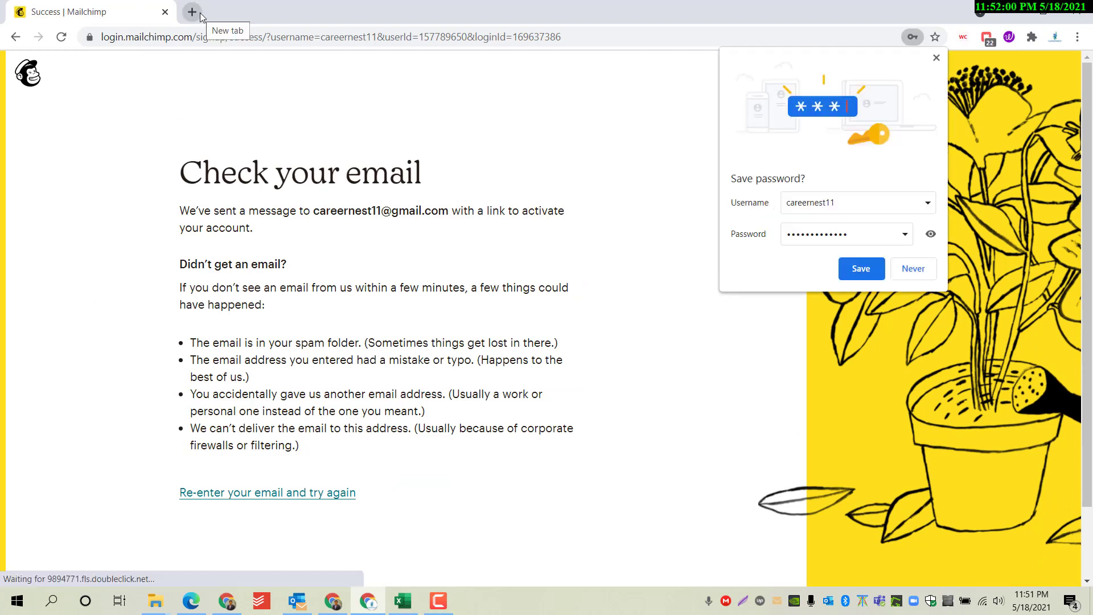
Save the login in the browser, then open the Mailchimp activation e-mail in Gmail.
left_click(863, 268)
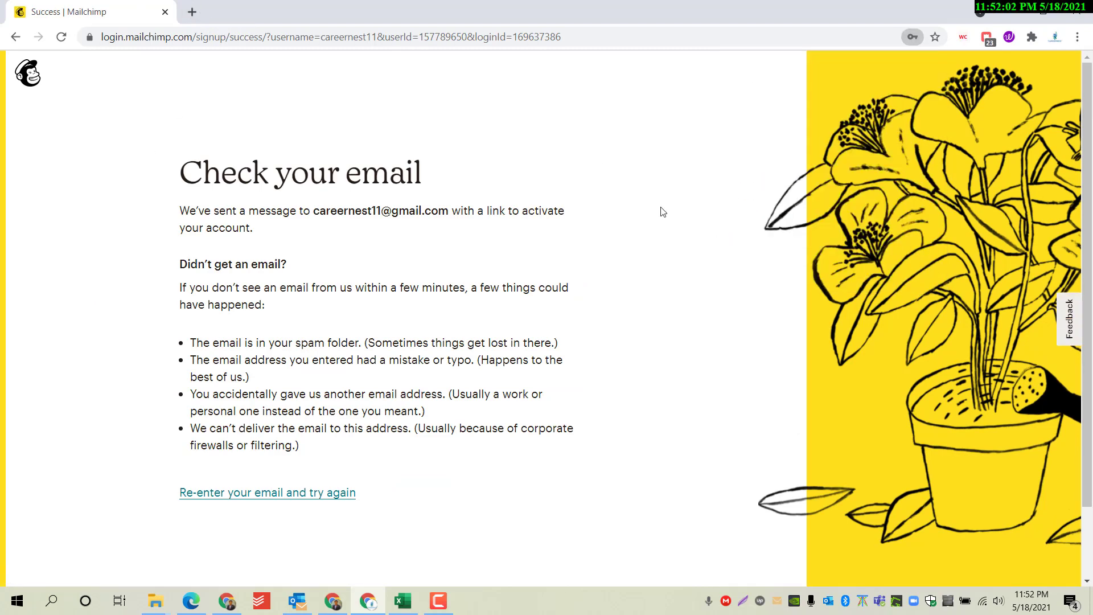
left_click(192, 11)
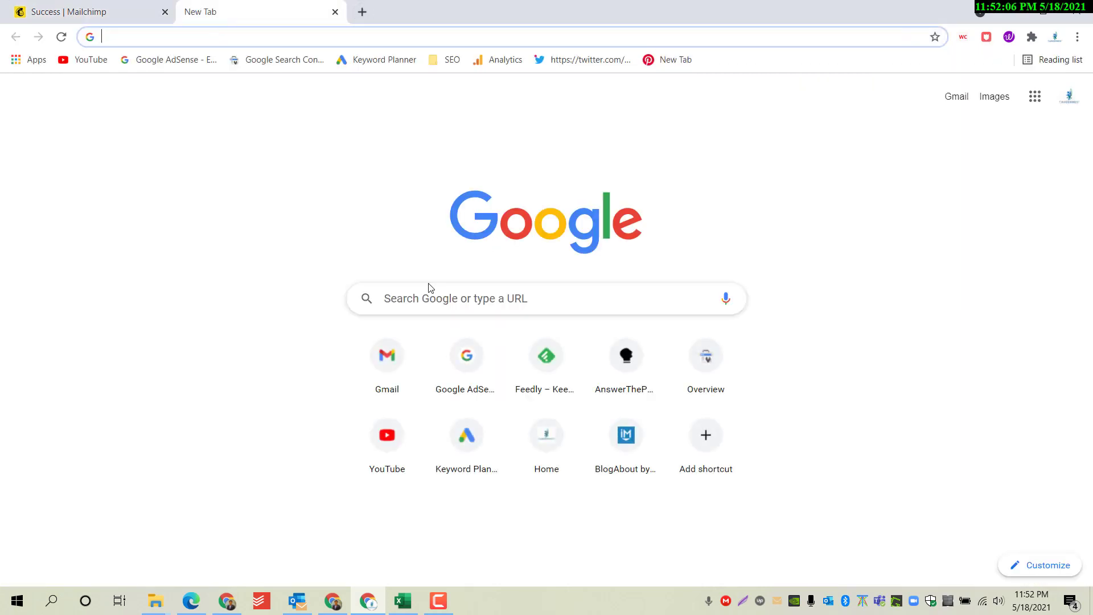
left_click(371, 373)
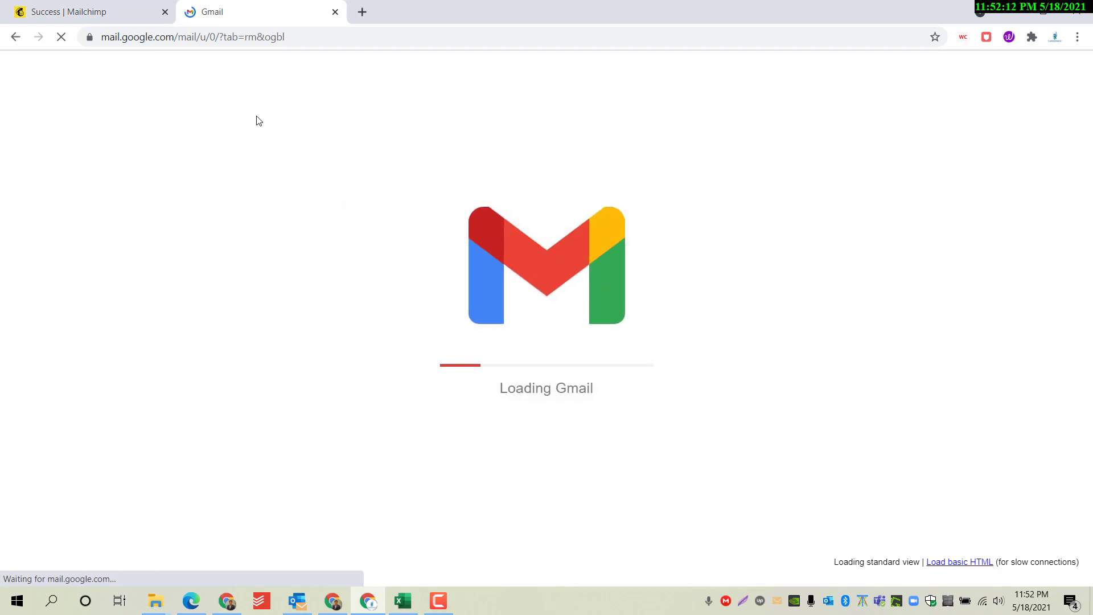
left_click(122, 9)
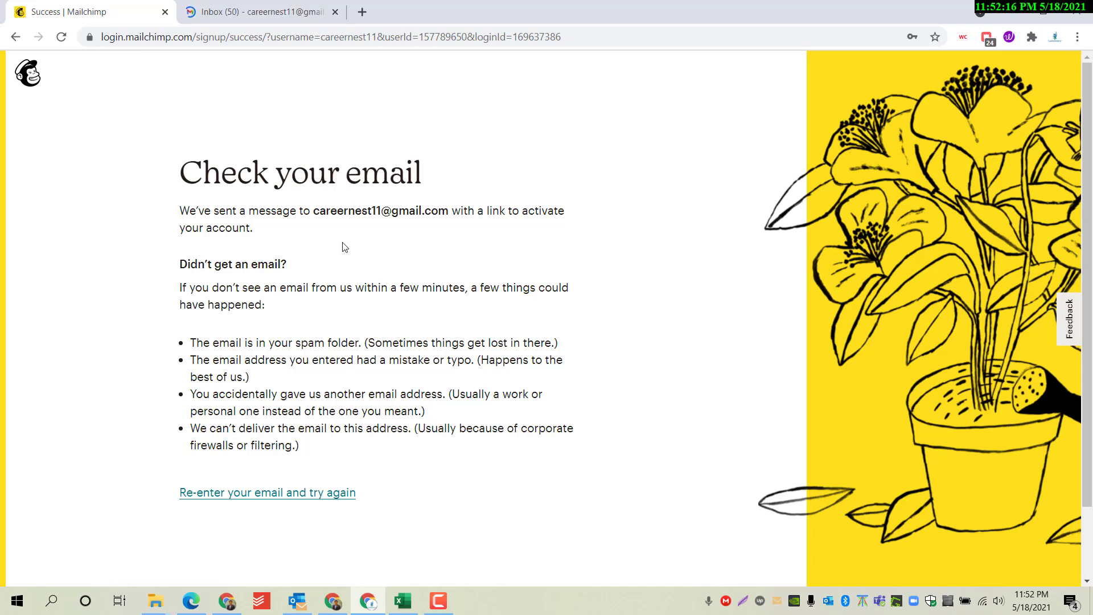
left_click(249, 4)
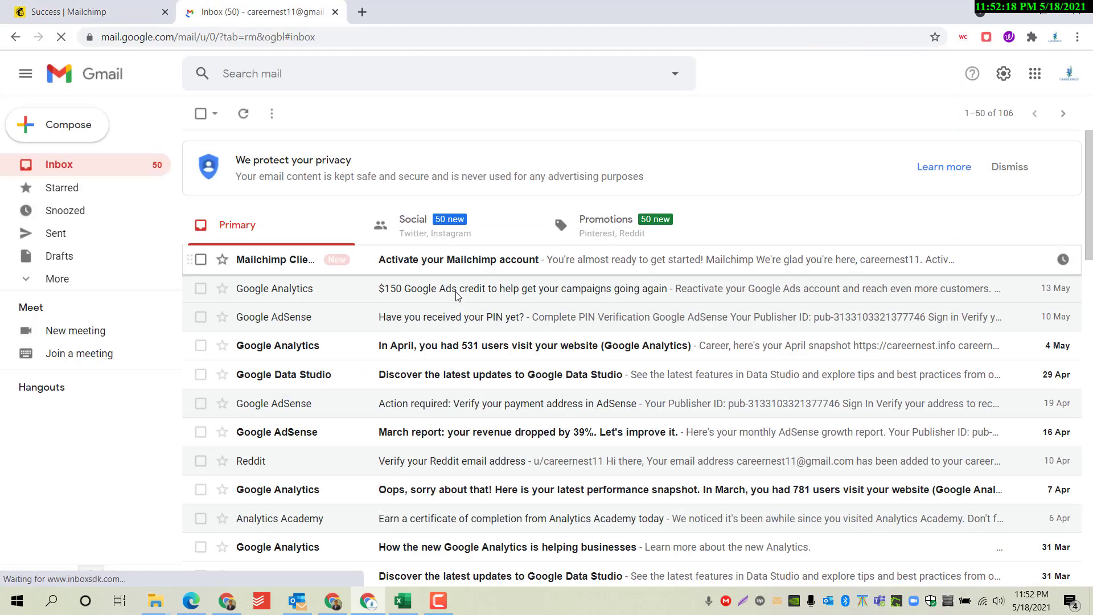
left_click(415, 267)
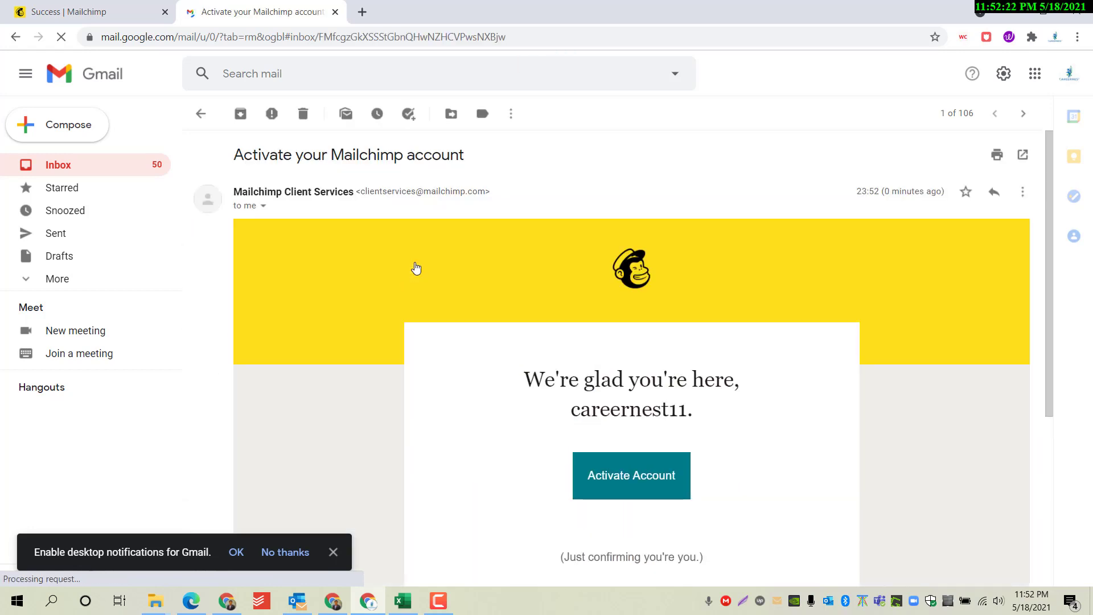
Follow the Activate Account link and confirm I'm Not A Robot.
left_click(599, 476)
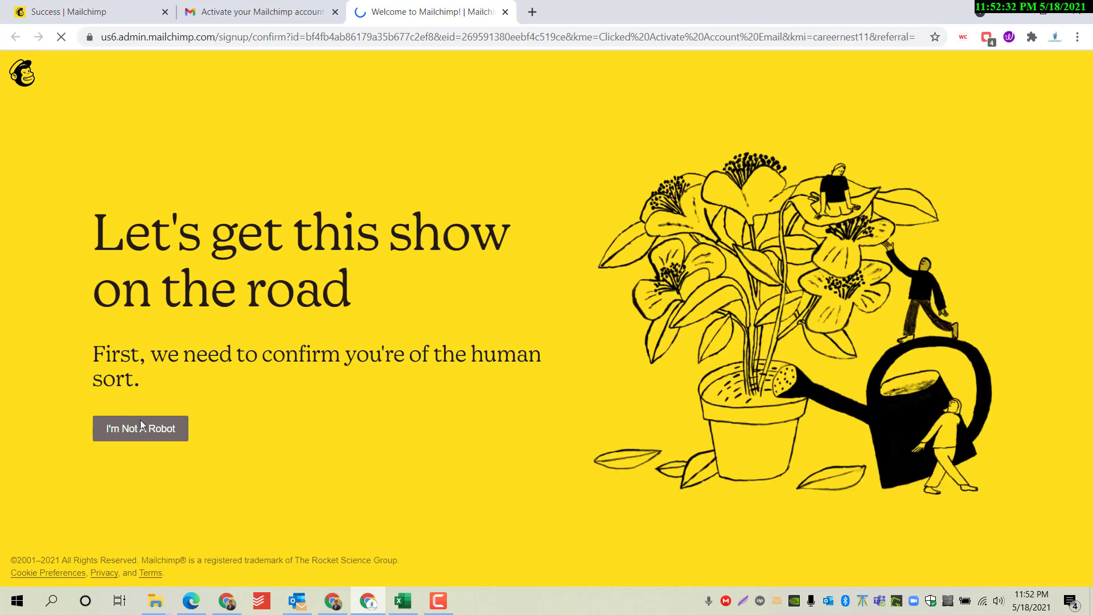
left_click(132, 434)
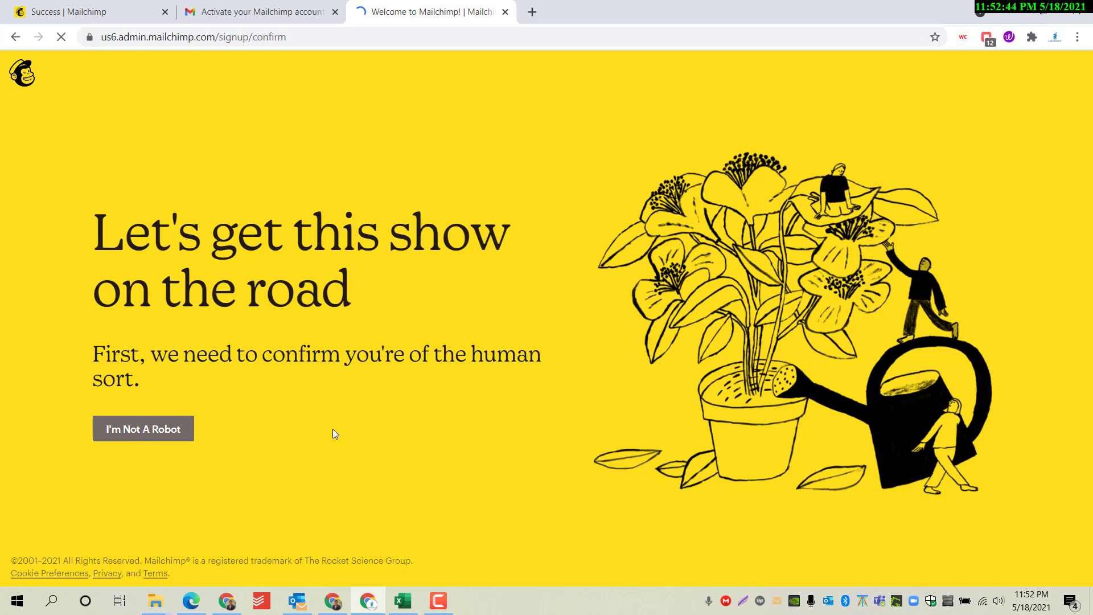
left_click(131, 431)
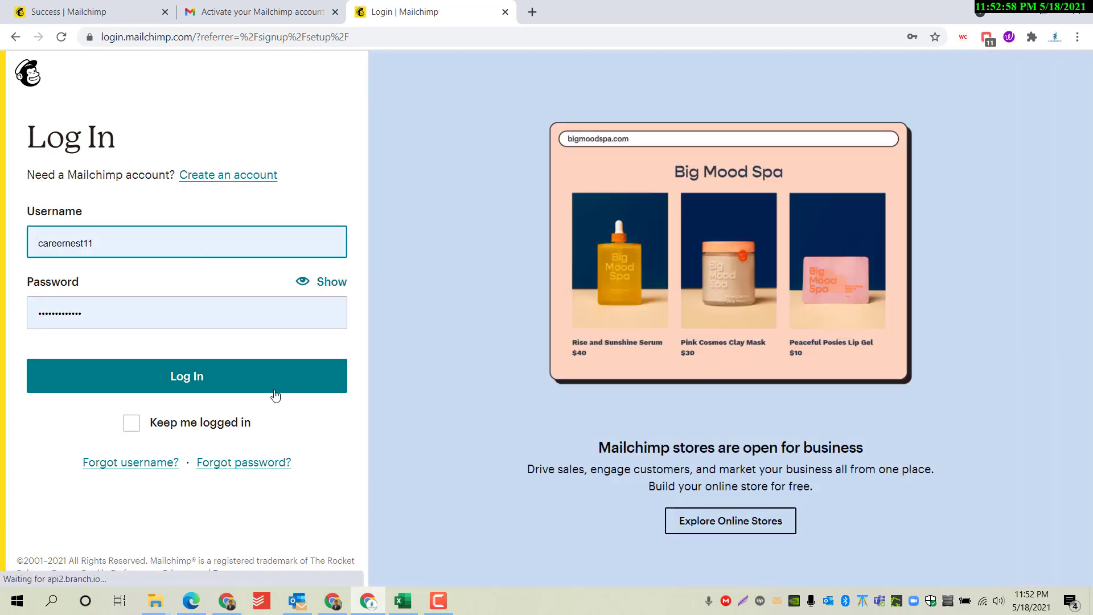
Log in to the new account and continue with the Free plan.
left_click(218, 385)
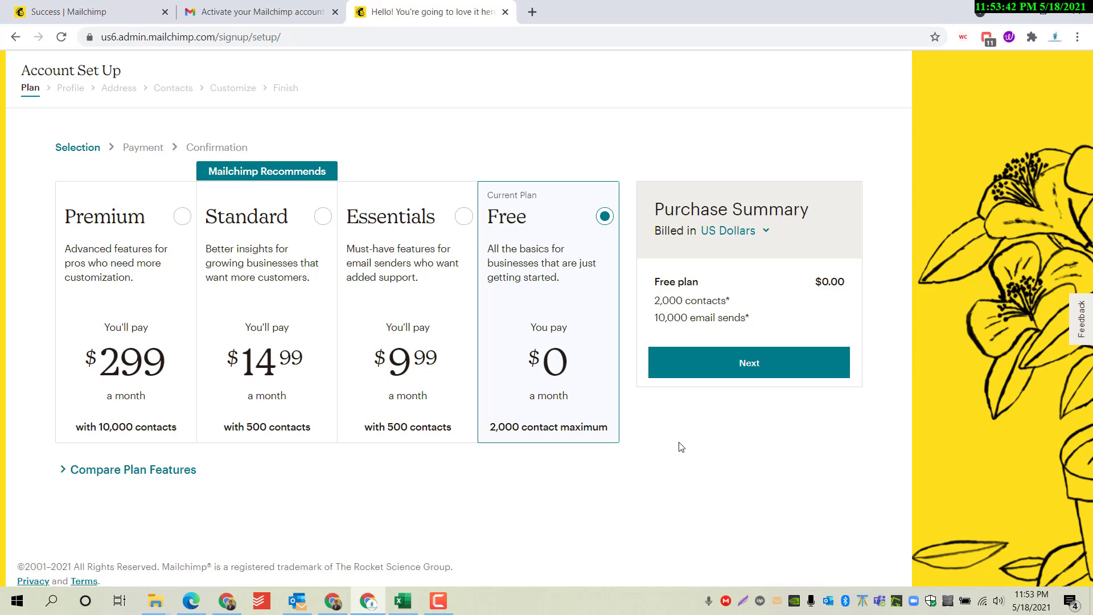
left_click(722, 372)
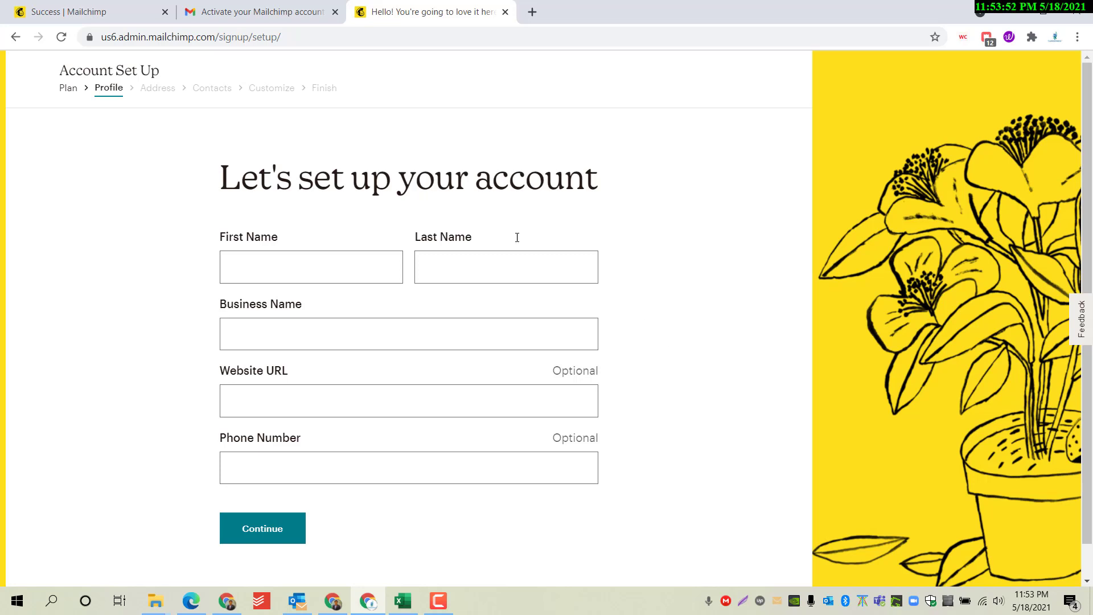
Fill the profile with the user's name, business Careernest and website careernest.info.
left_click(318, 272)
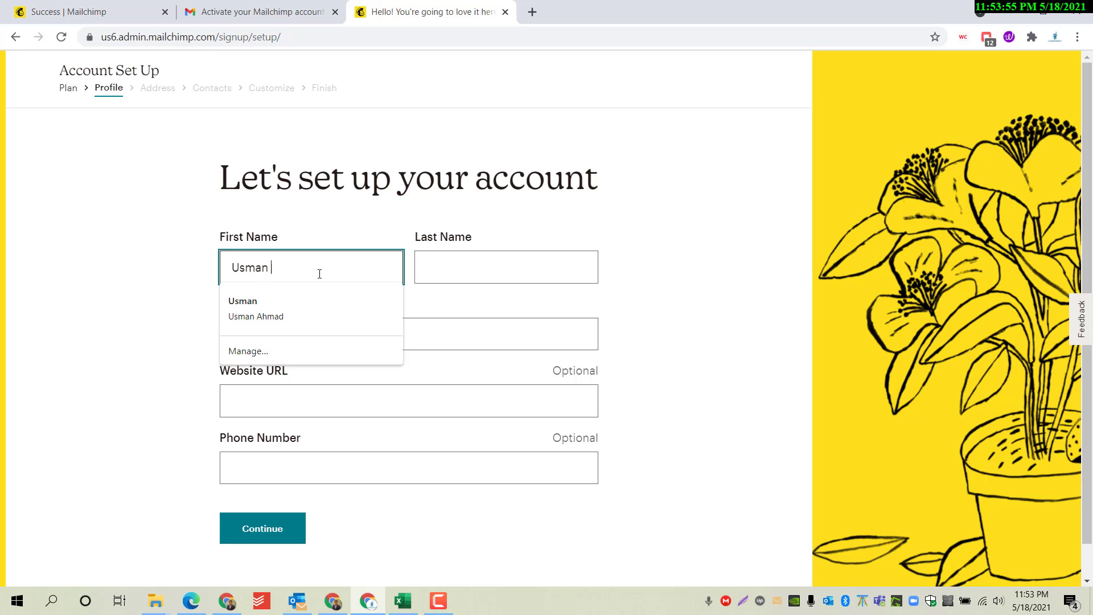
key("Tab")
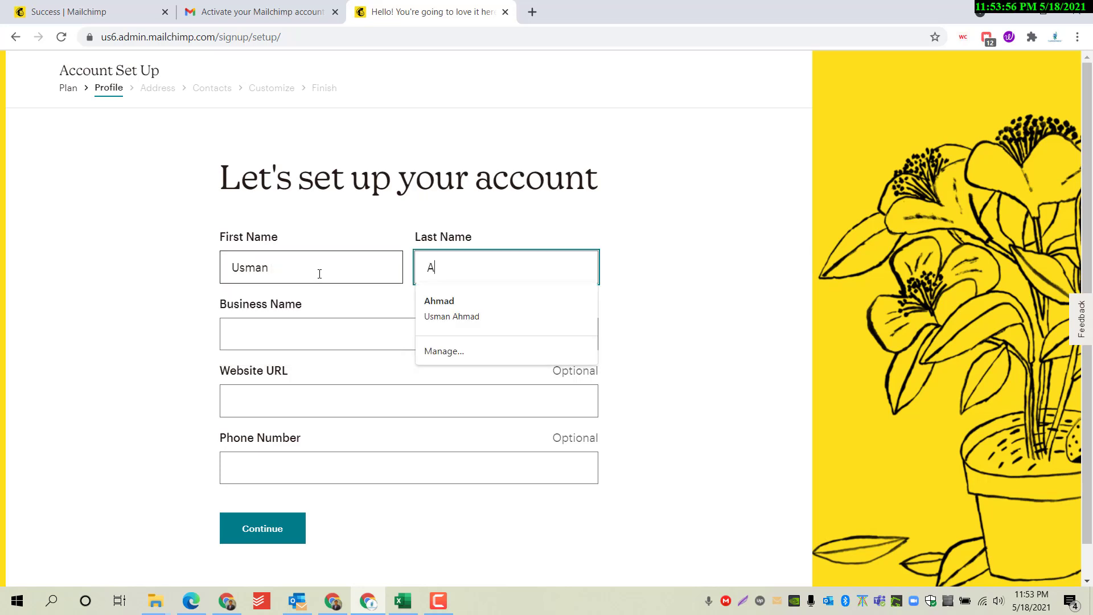
left_click(254, 341)
type("Caree")
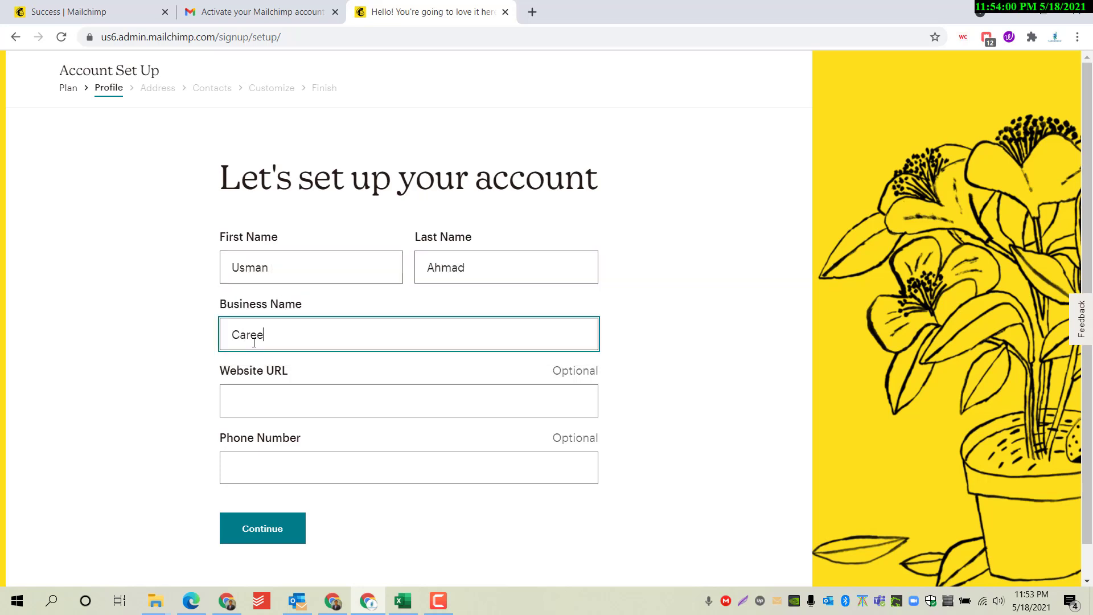
type("rnsmal")
key("BackSpace")
key("BackSpace")
key("BackSpace")
key("BackSpace")
type("est")
key("Tab")
type("care")
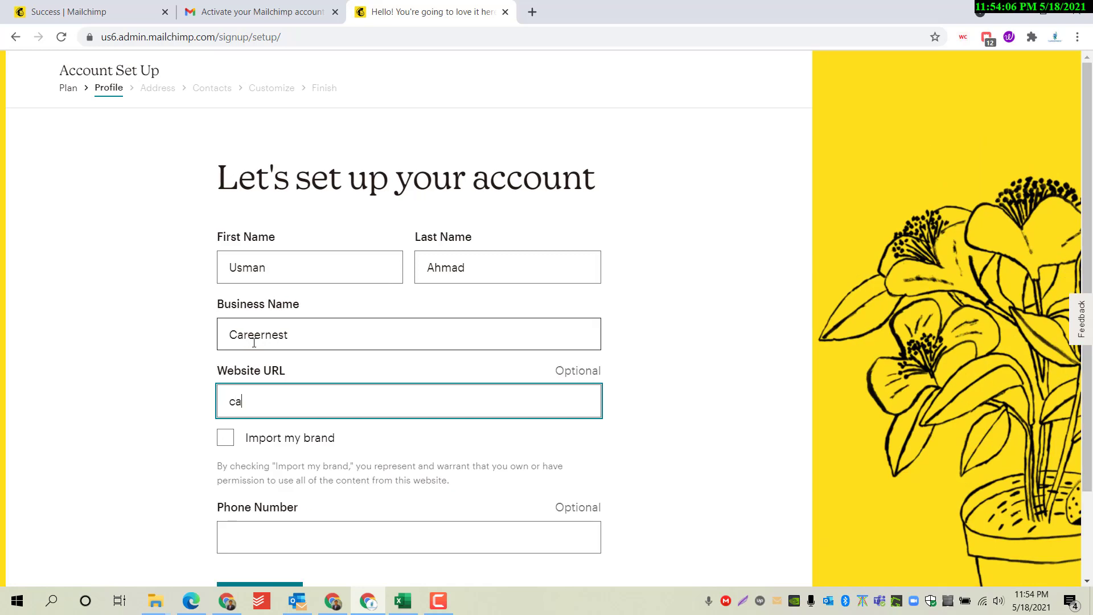
type("ernest.info")
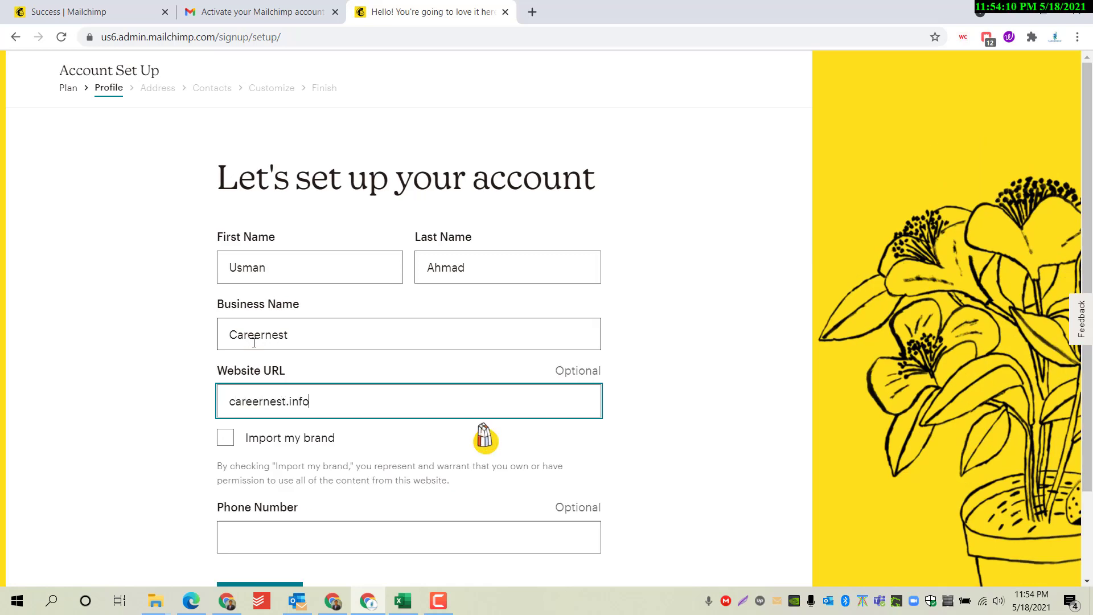
scroll(254, 342, "down", 2)
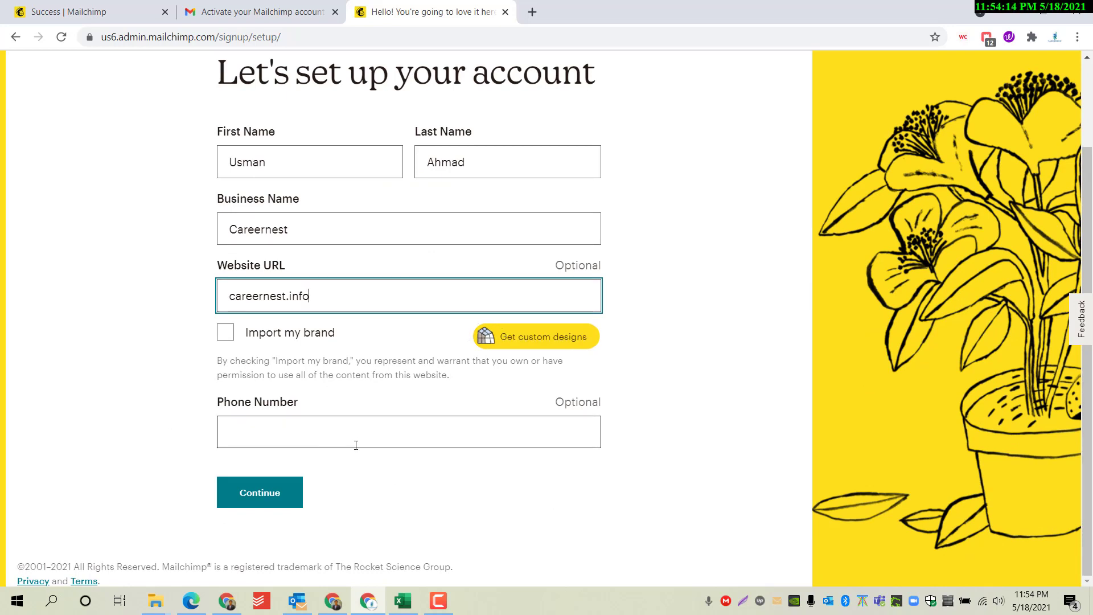
left_click(279, 493)
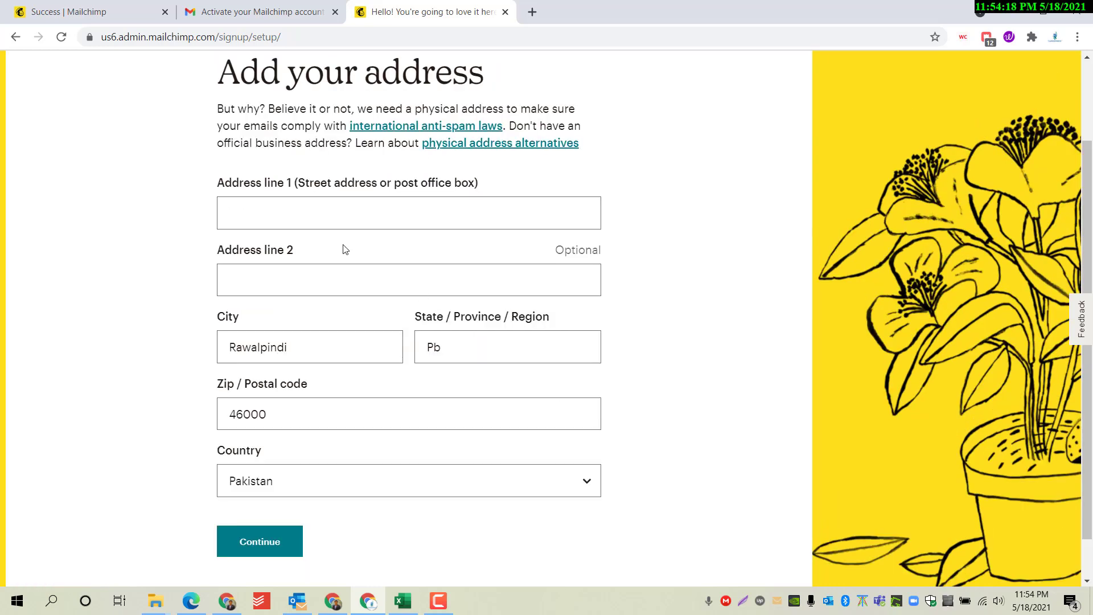
Enter the two address lines and submit the address details.
left_click(309, 213)
type("Abc")
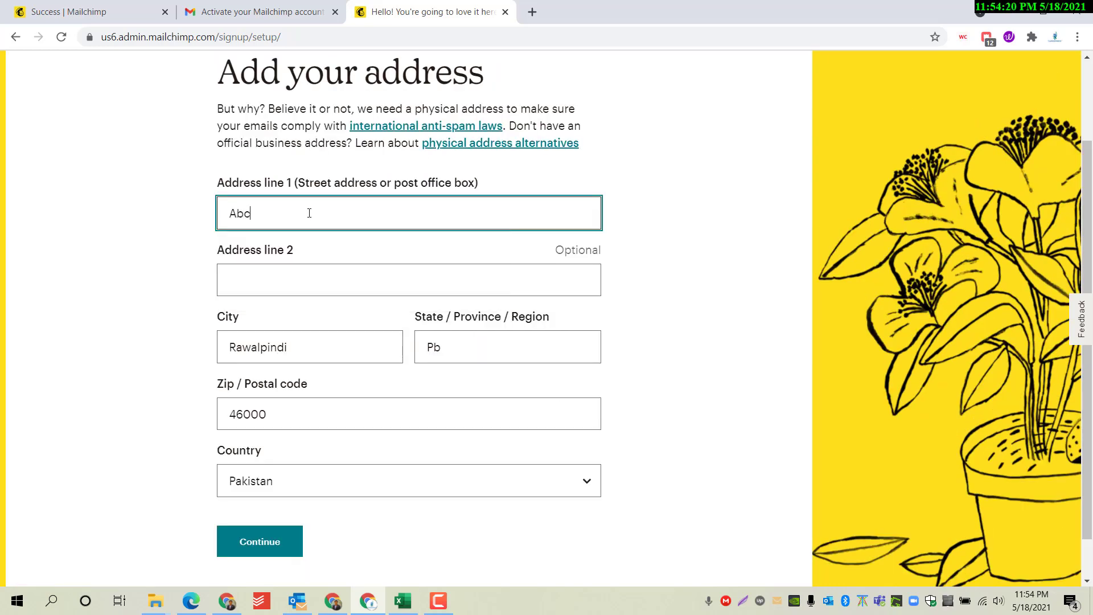
left_click(270, 279)
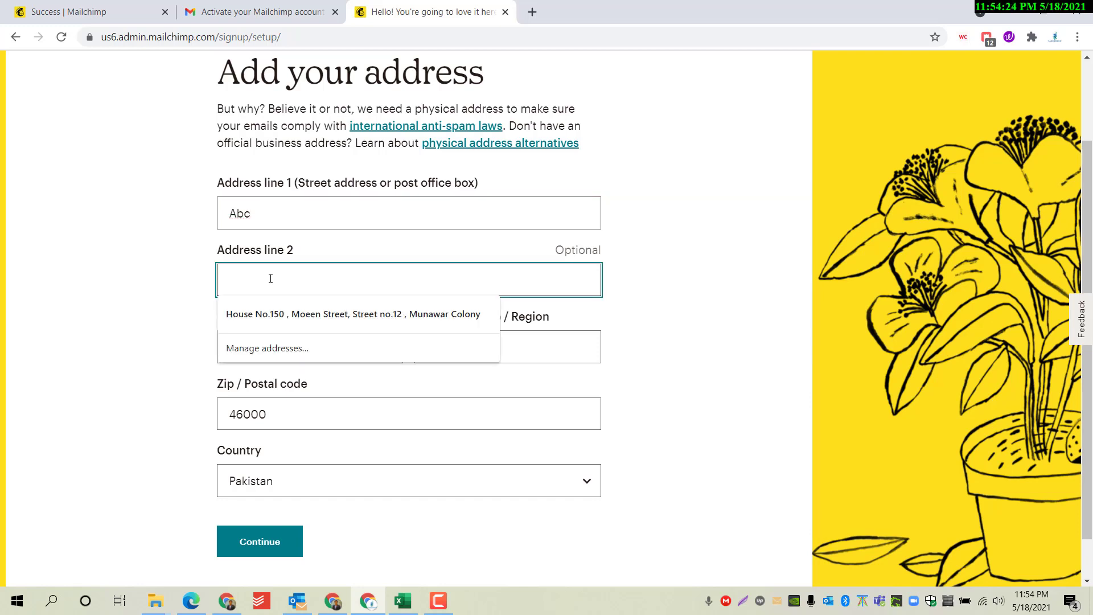
type("xxyz")
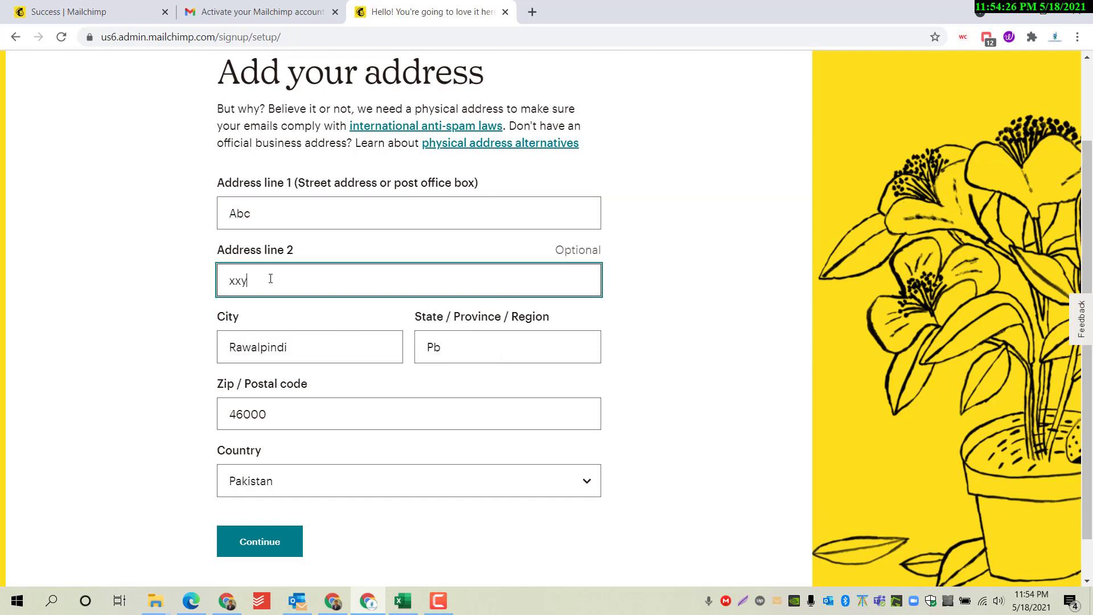
key("BackSpace")
type("z")
key("BackSpace")
key("BackSpace")
type("yz")
scroll(270, 278, "down", 1)
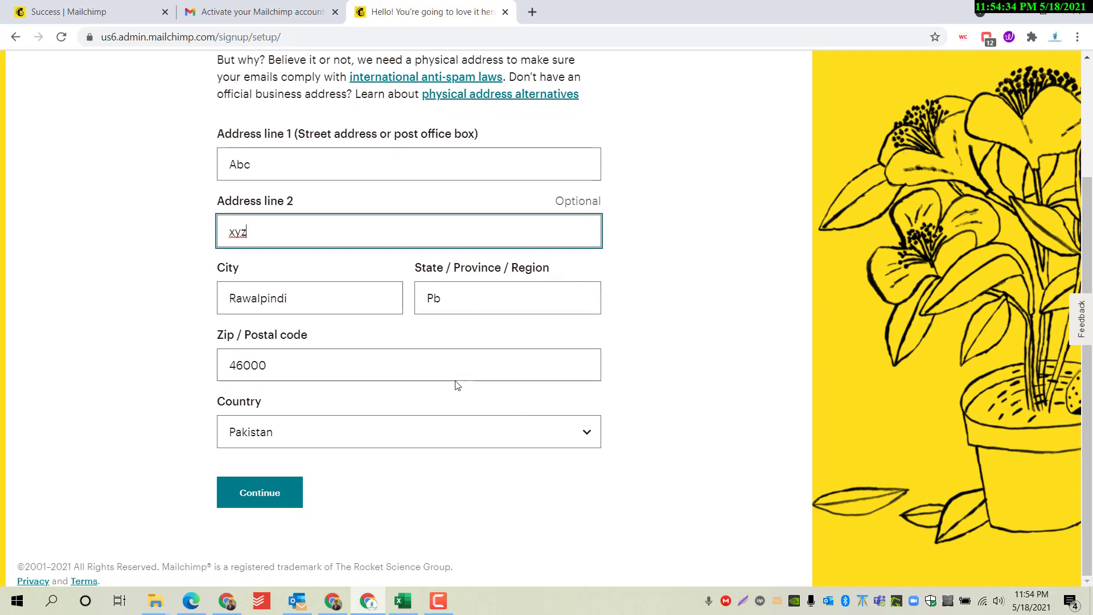
left_click(283, 493)
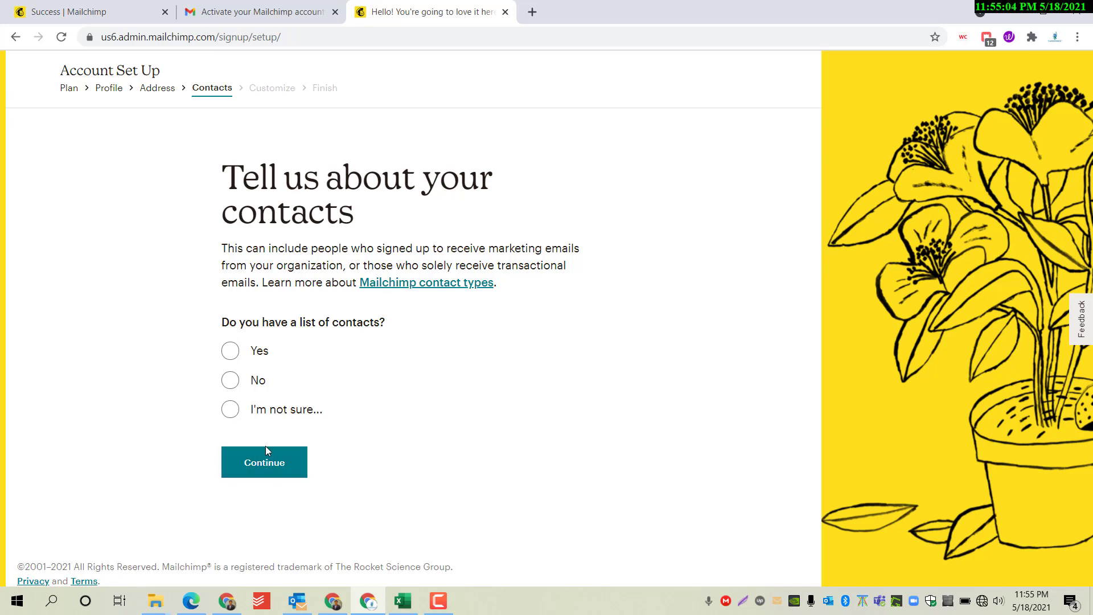
Answer "I'm not sure" about a contact list with reason "Something else", and continue.
left_click(439, 600)
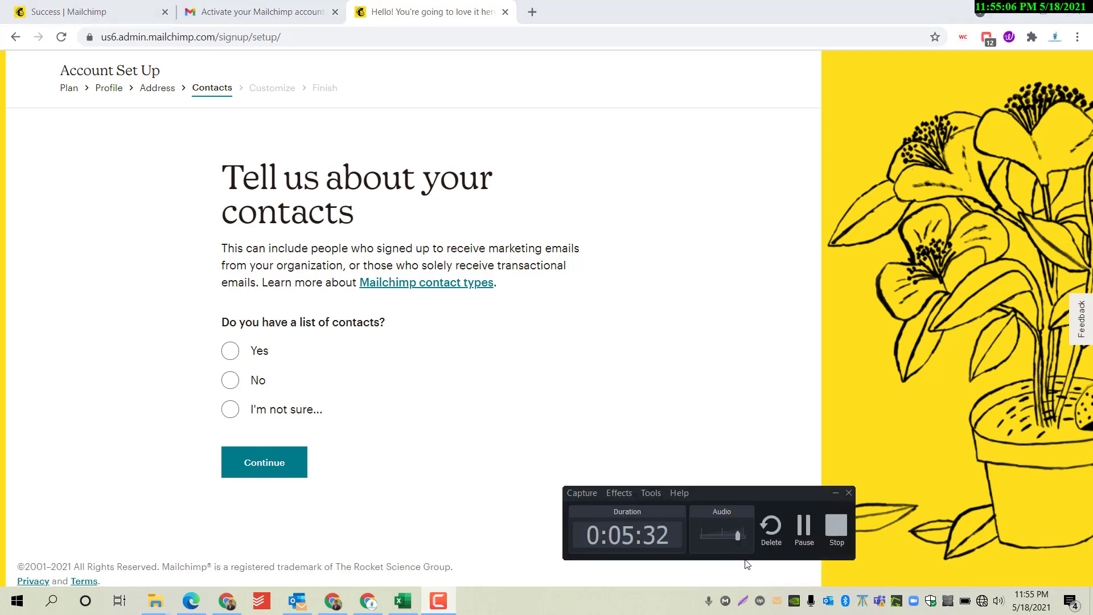
left_click(805, 532)
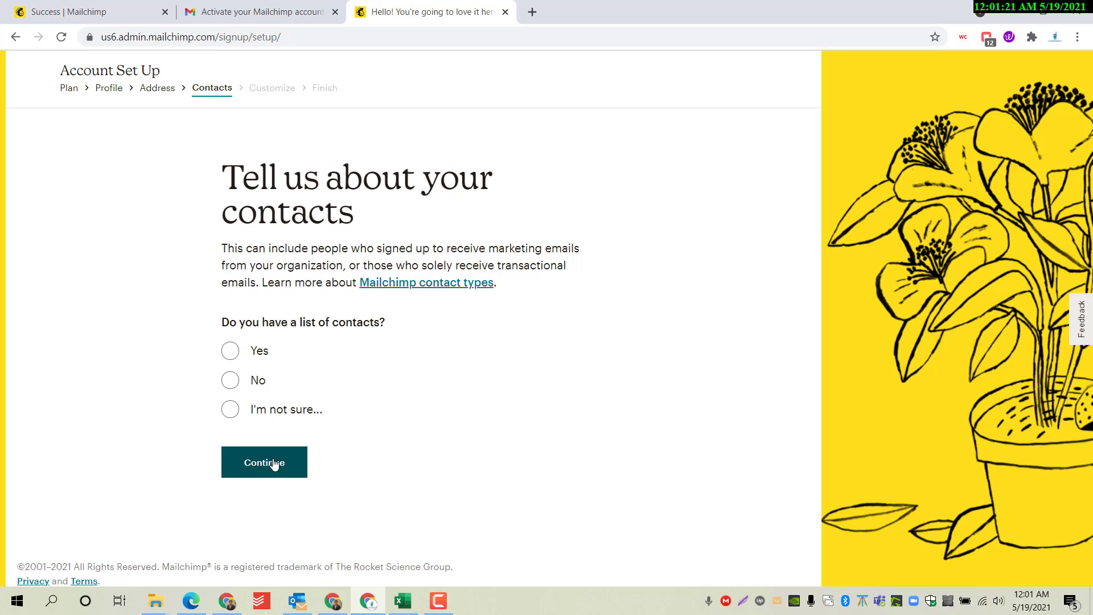
left_click(230, 409)
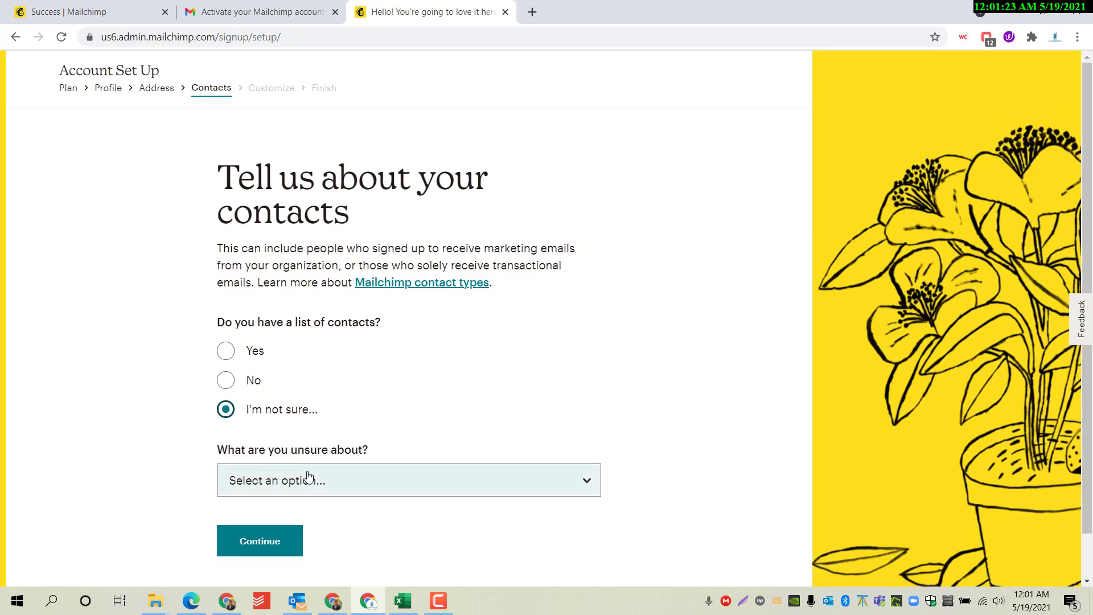
scroll(391, 501, "down", 2)
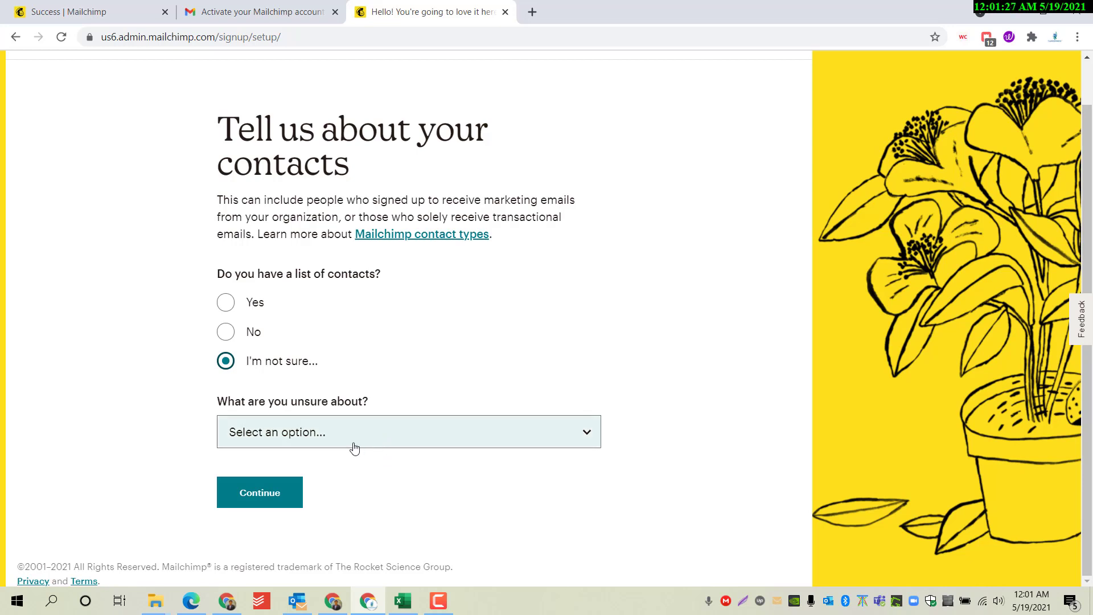
left_click(355, 446)
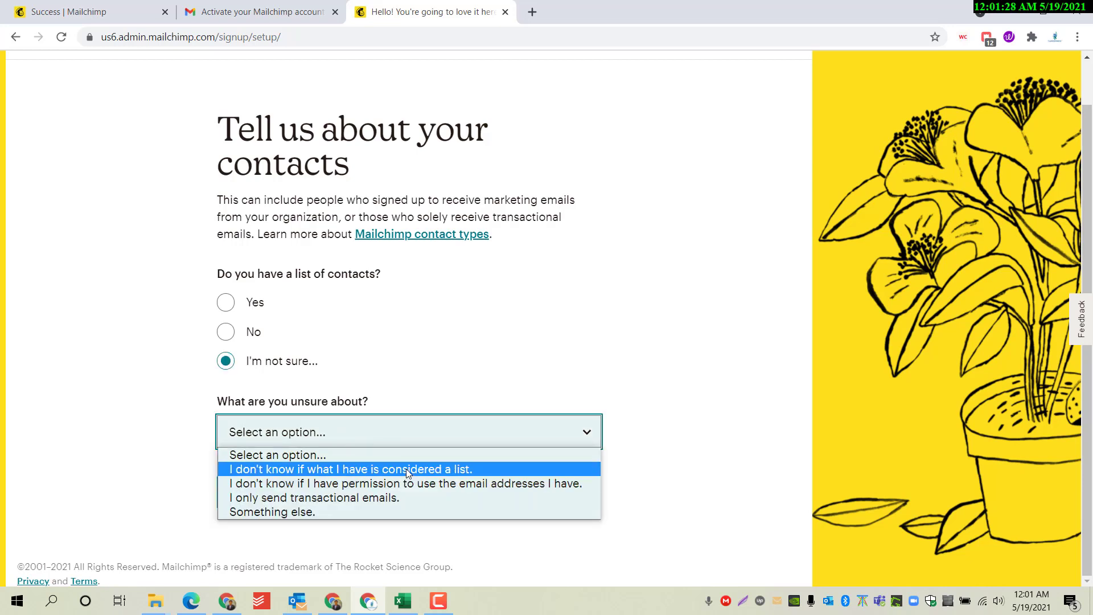
left_click(380, 512)
left_click(282, 494)
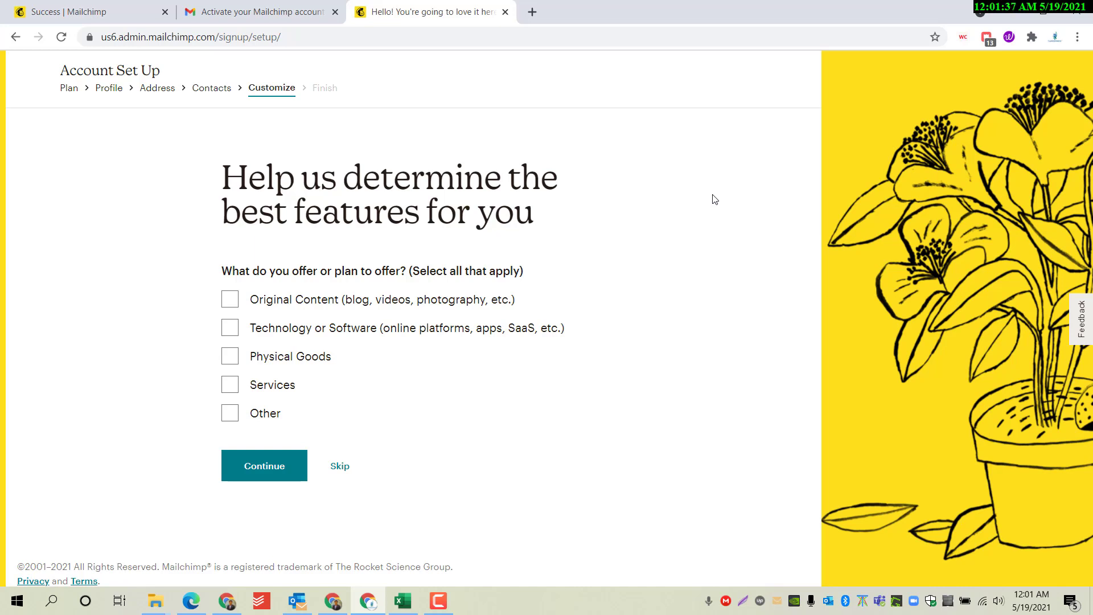
Select Services as the offering and Other as where it's available.
left_click(230, 389)
left_click(265, 465)
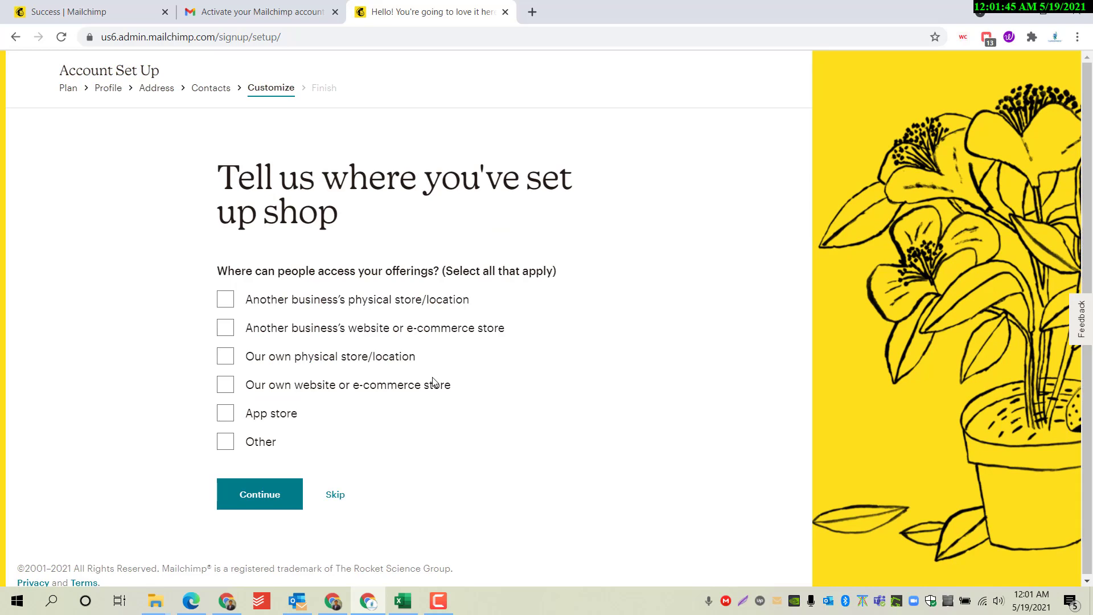
left_click(225, 442)
scroll(320, 435, "down", 2)
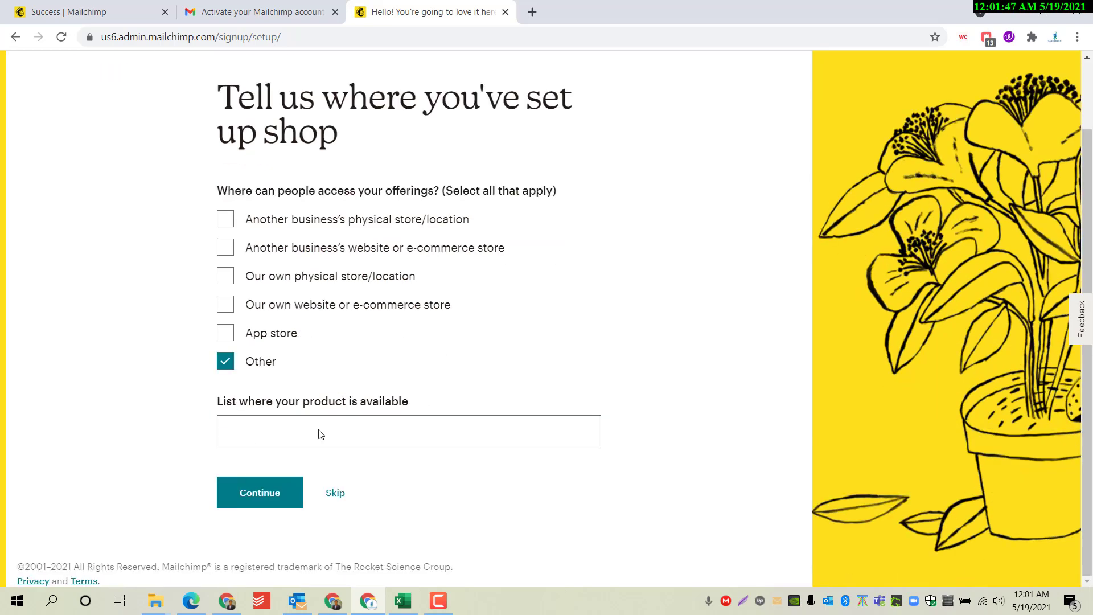
left_click(251, 490)
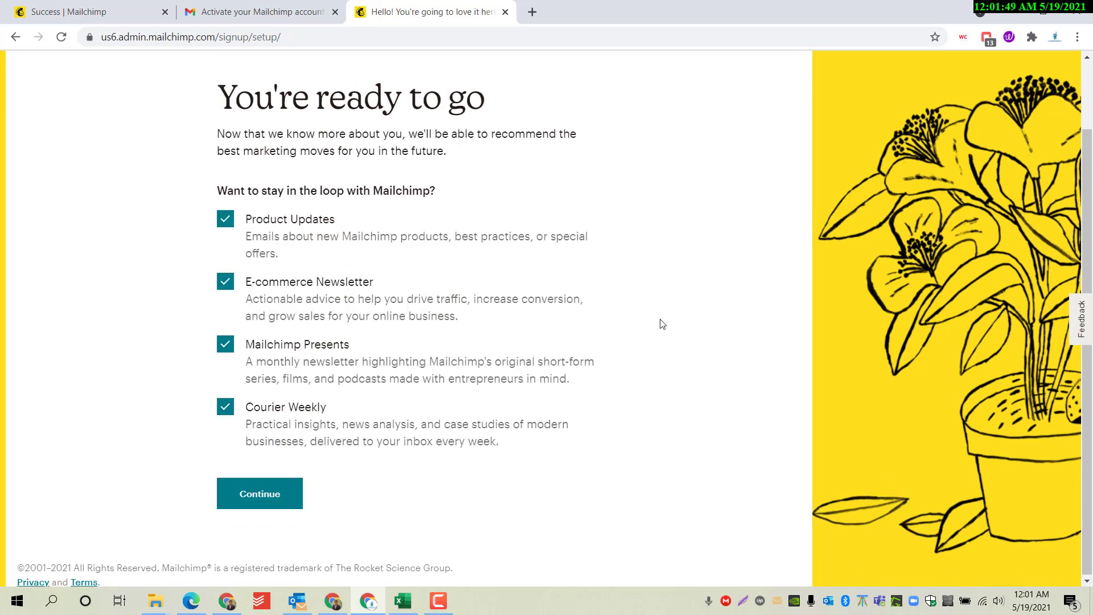
Finish the account setup, retrying Continue and reloading the stuck page.
left_click(262, 504)
left_click(294, 496)
left_click(269, 507)
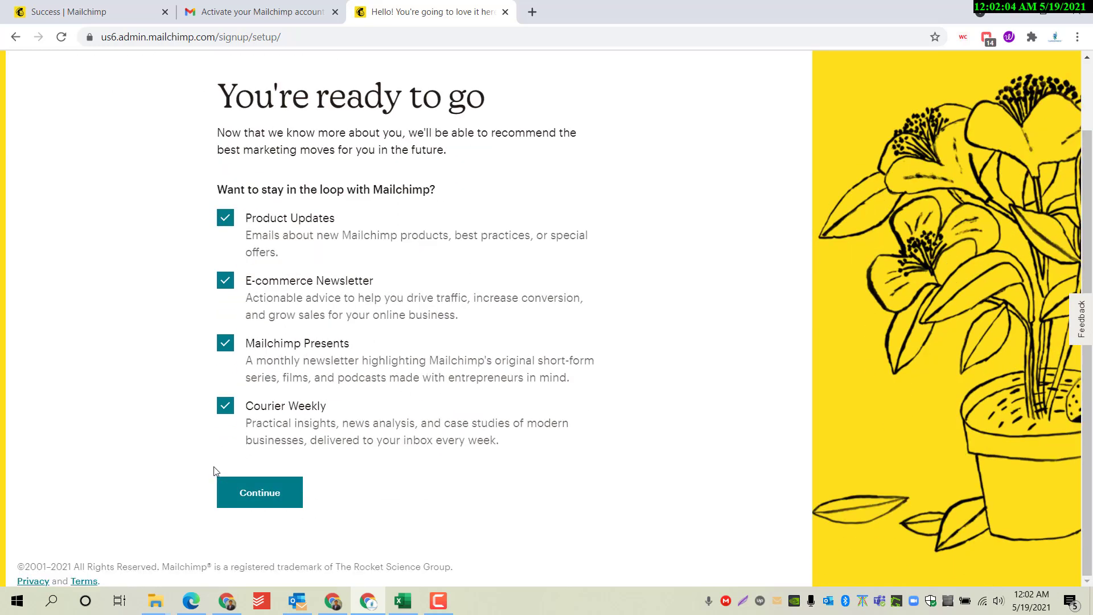
left_click(251, 492)
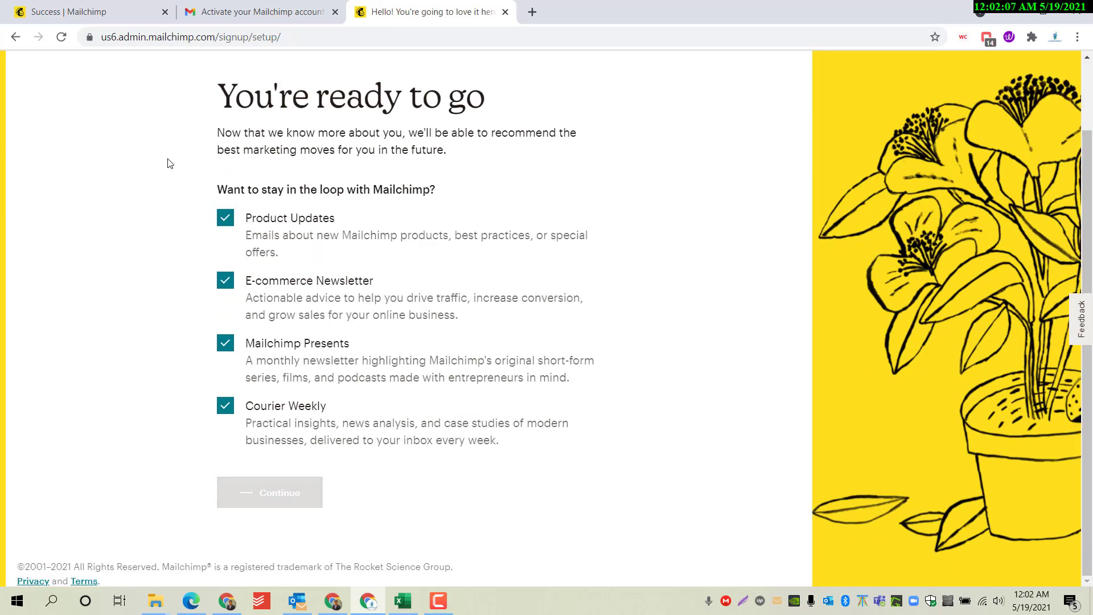
left_click(60, 40)
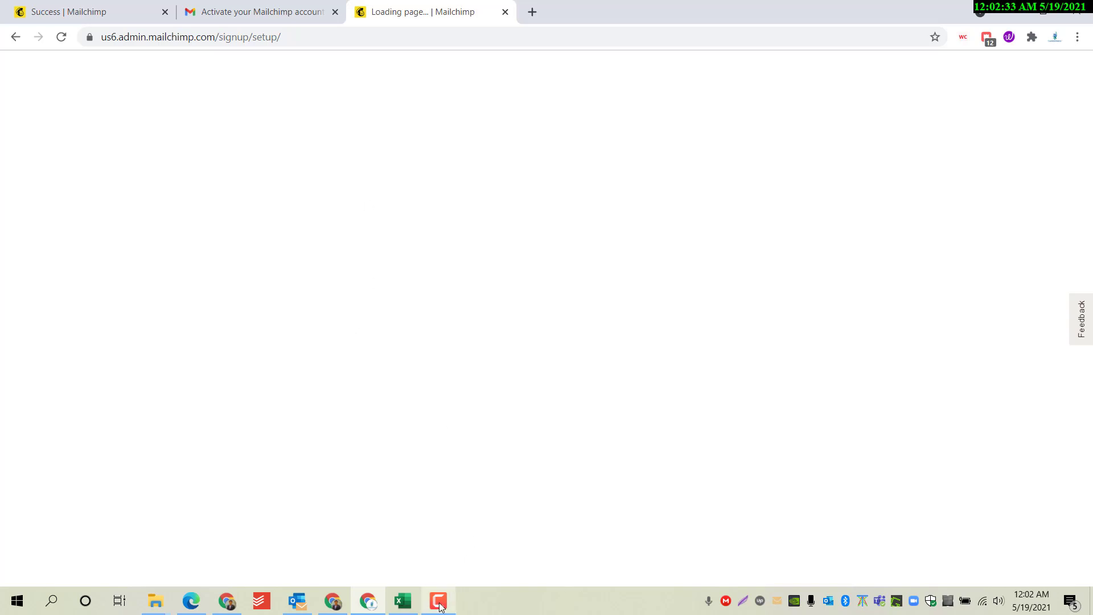
Wait for the reloaded page to show the "Ready to get started?" dashboard.
mouse_move(440, 605)
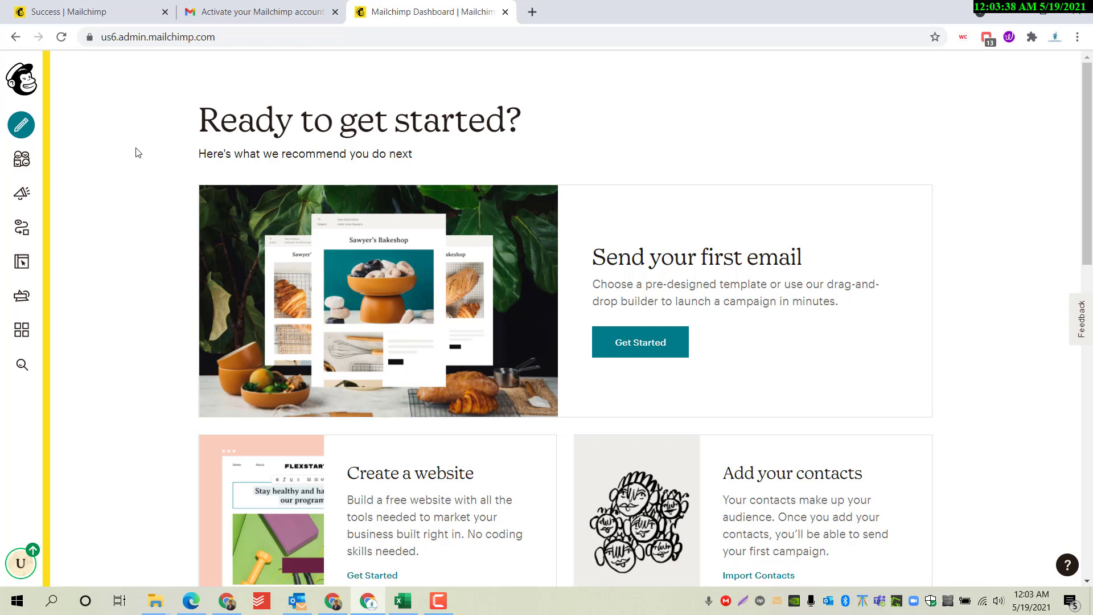
left_click(21, 161)
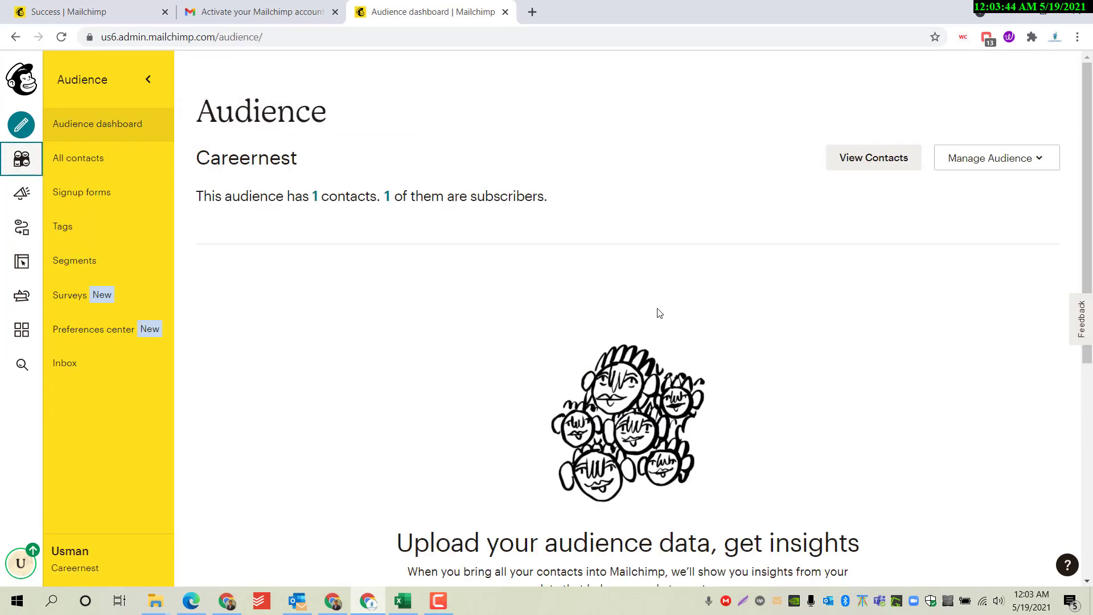
scroll(659, 323, "down", 4)
scroll(659, 304, "down", 1)
scroll(659, 302, "up", 1)
scroll(488, 410, "down", 3)
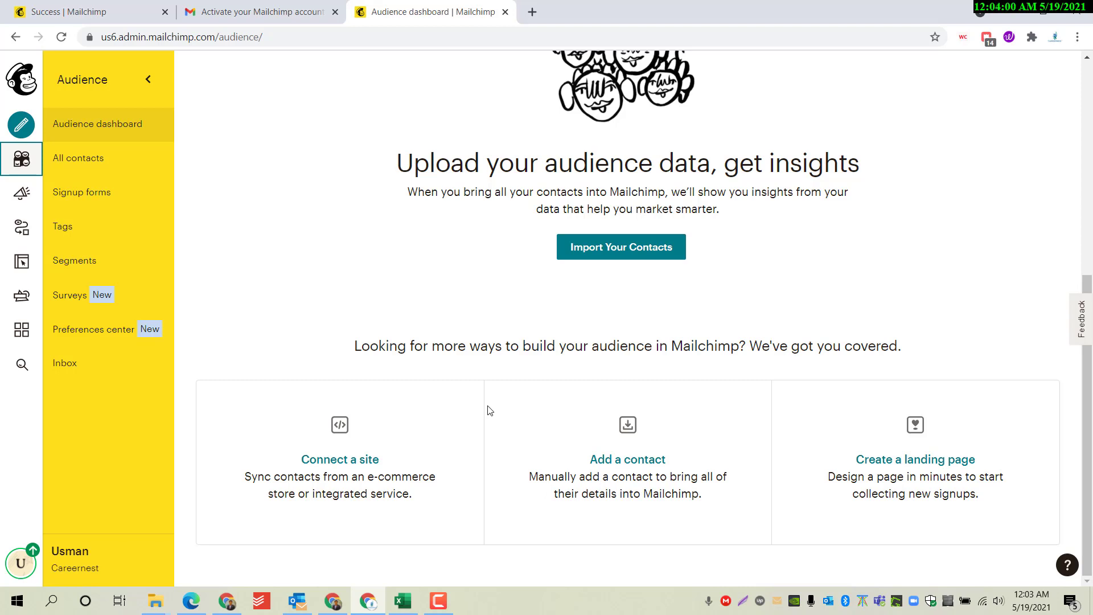
left_click(403, 601)
Finish entering the last email address in A10 and review the nine addresses in column A.
key("Return")
left_click(182, 349)
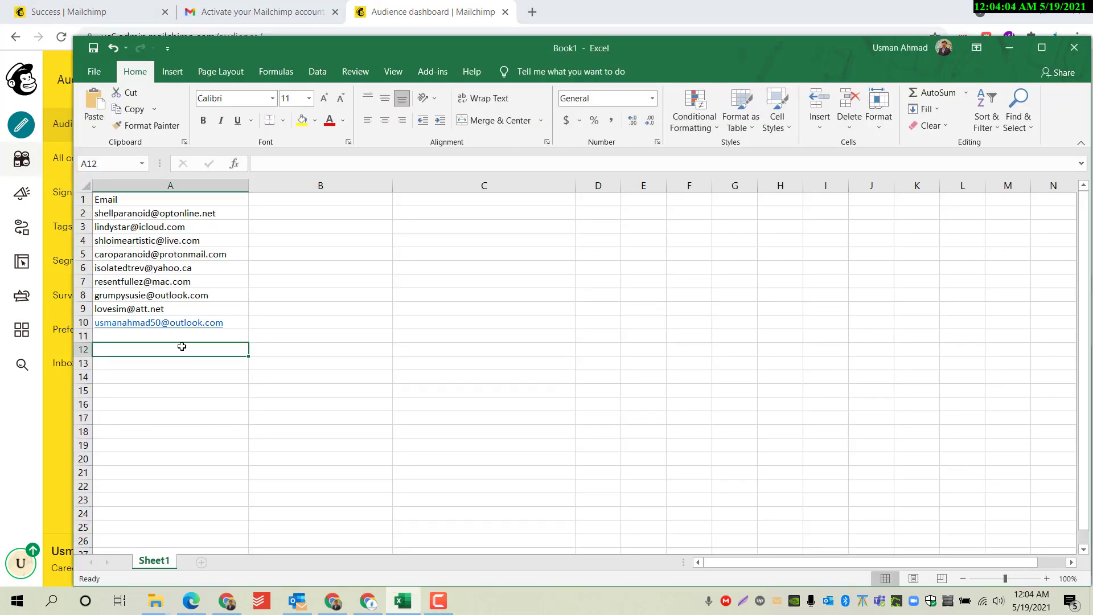
left_click(171, 309)
left_click(171, 281)
left_click(171, 254)
left_click(170, 240)
left_click(169, 227)
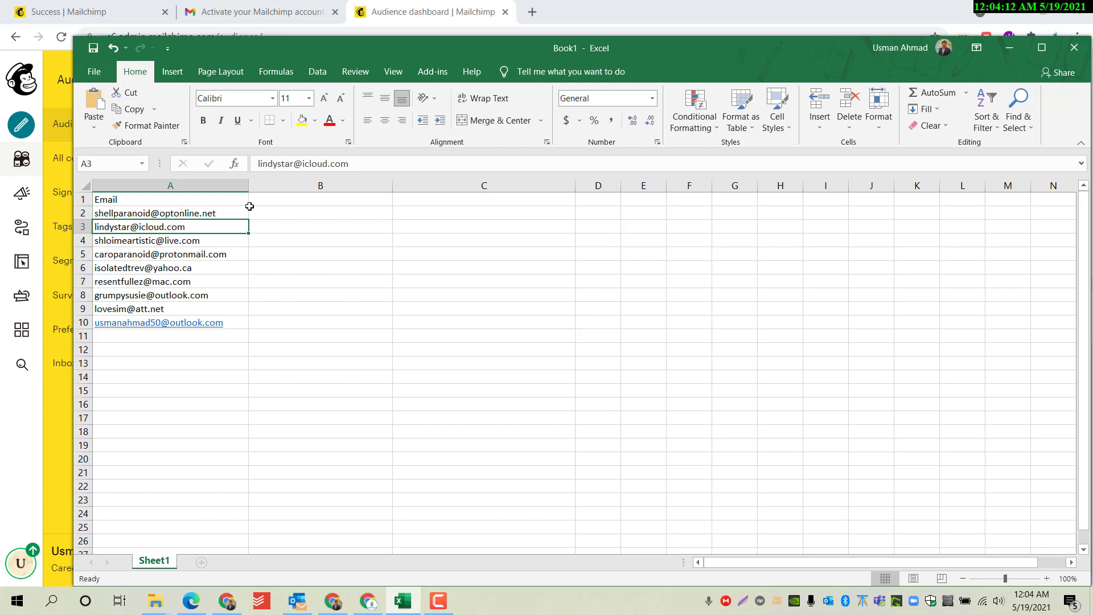
left_click(165, 196)
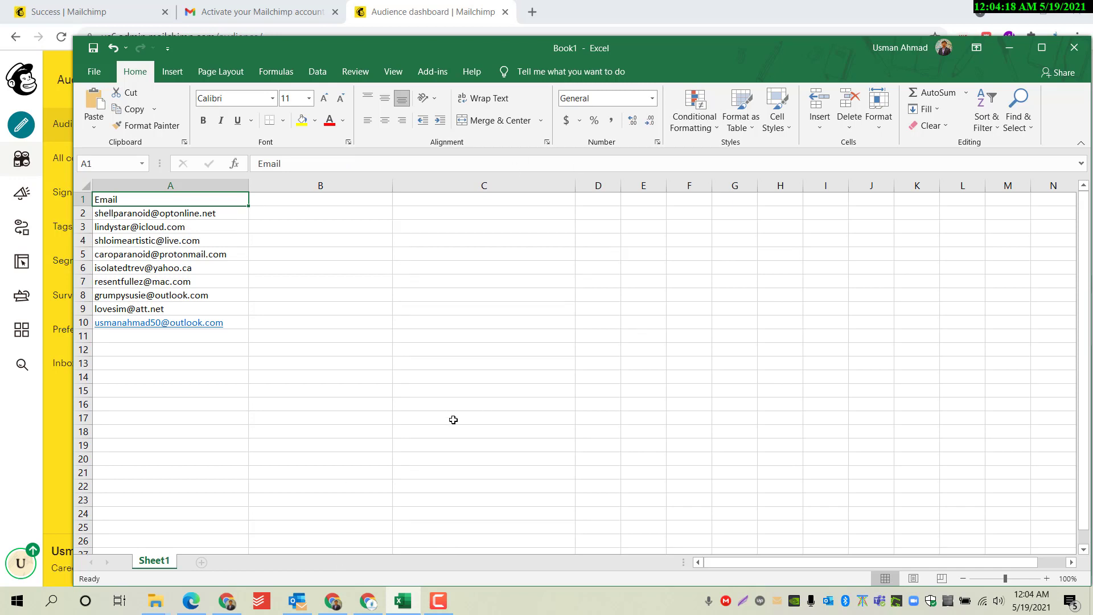
Save the workbook as 'Demo List' on the Desktop and return to the Mailchimp Audience tab.
left_click(94, 71)
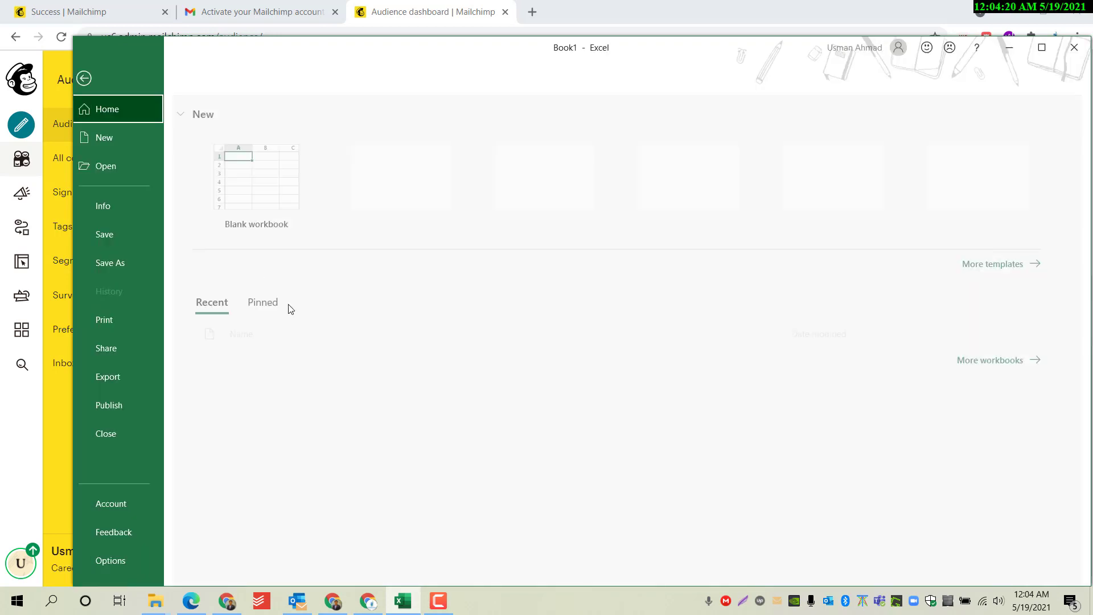
left_click(125, 264)
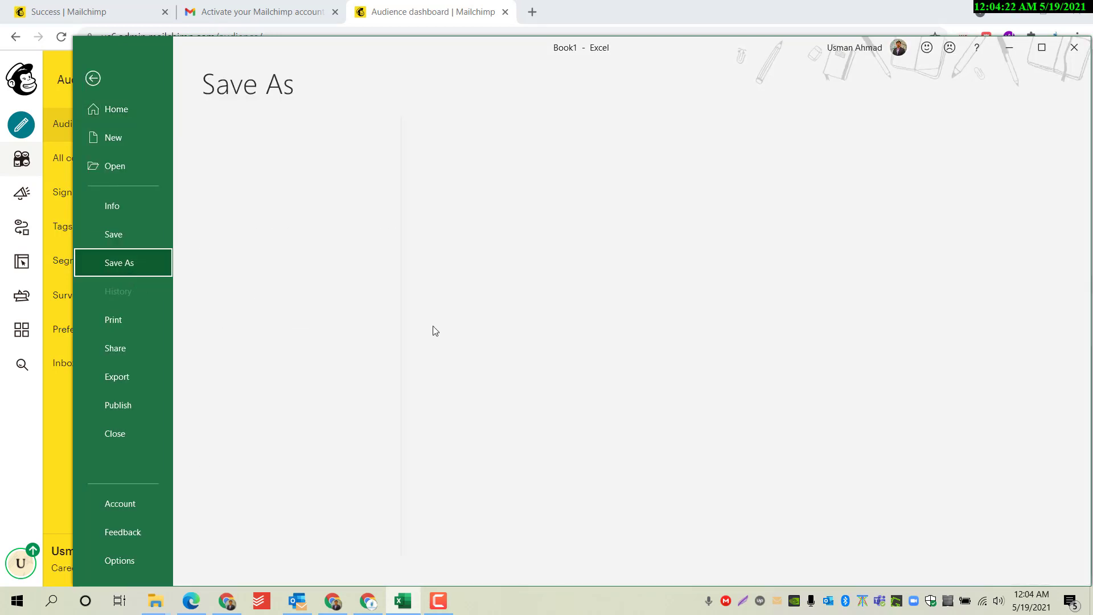
left_click(500, 261)
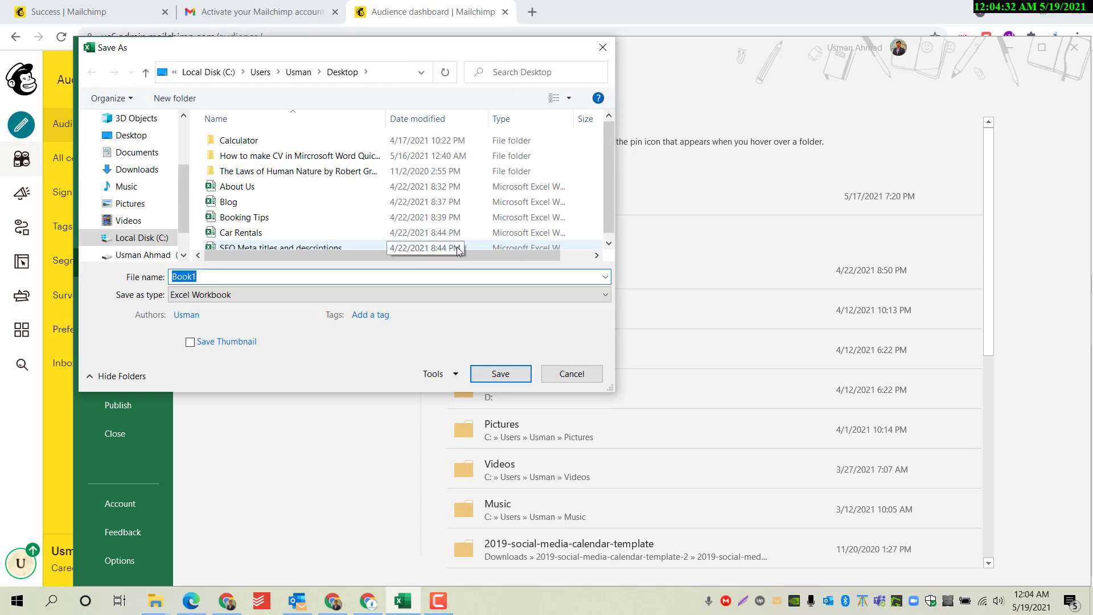
key("BackSpace")
type("Demo List")
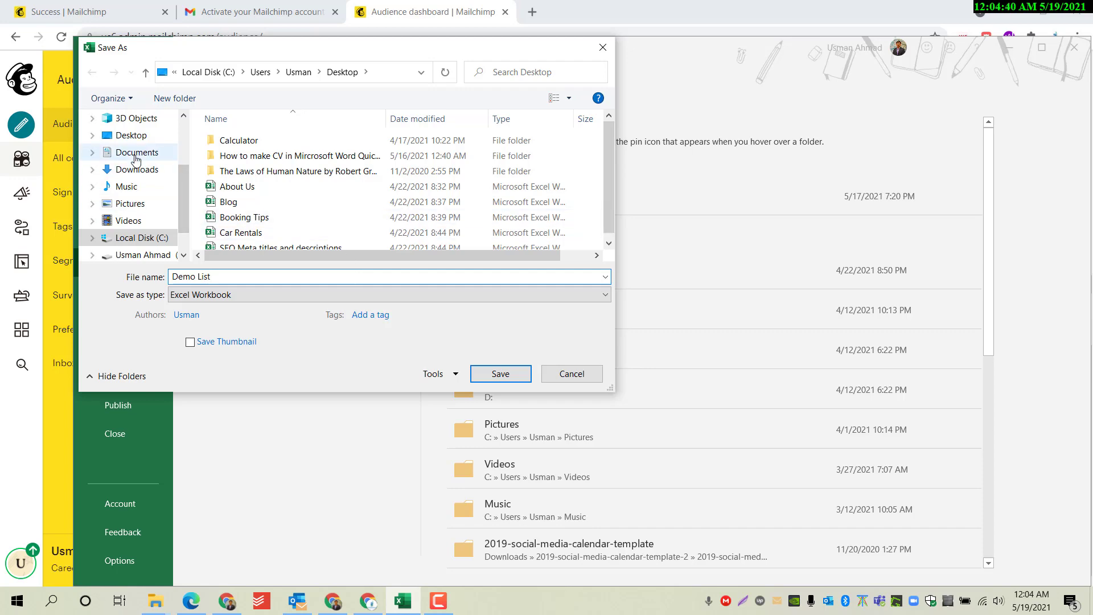
left_click(128, 135)
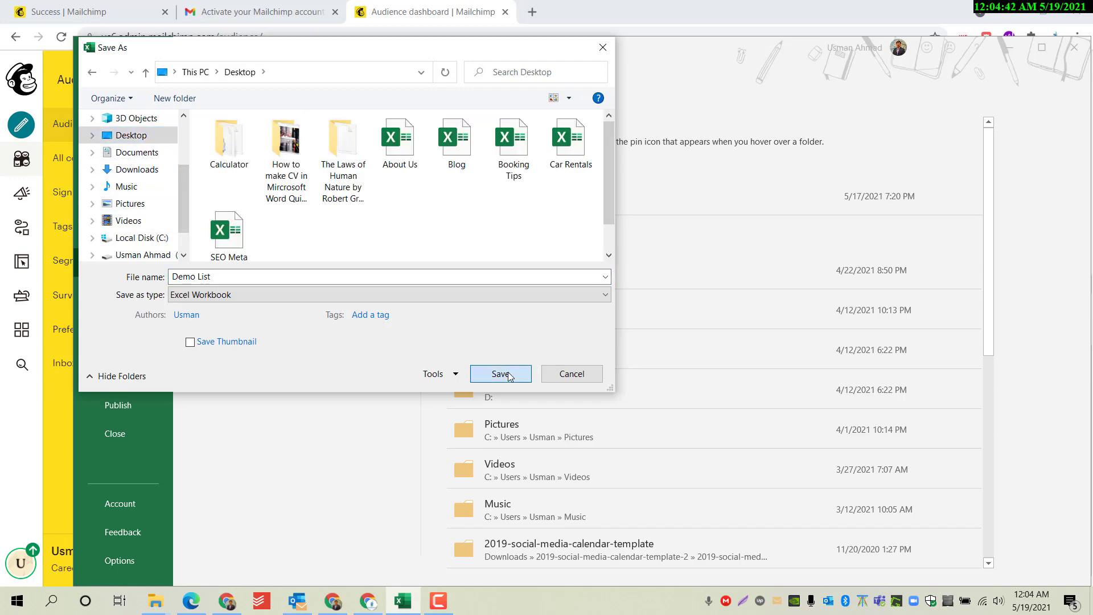
left_click(508, 372)
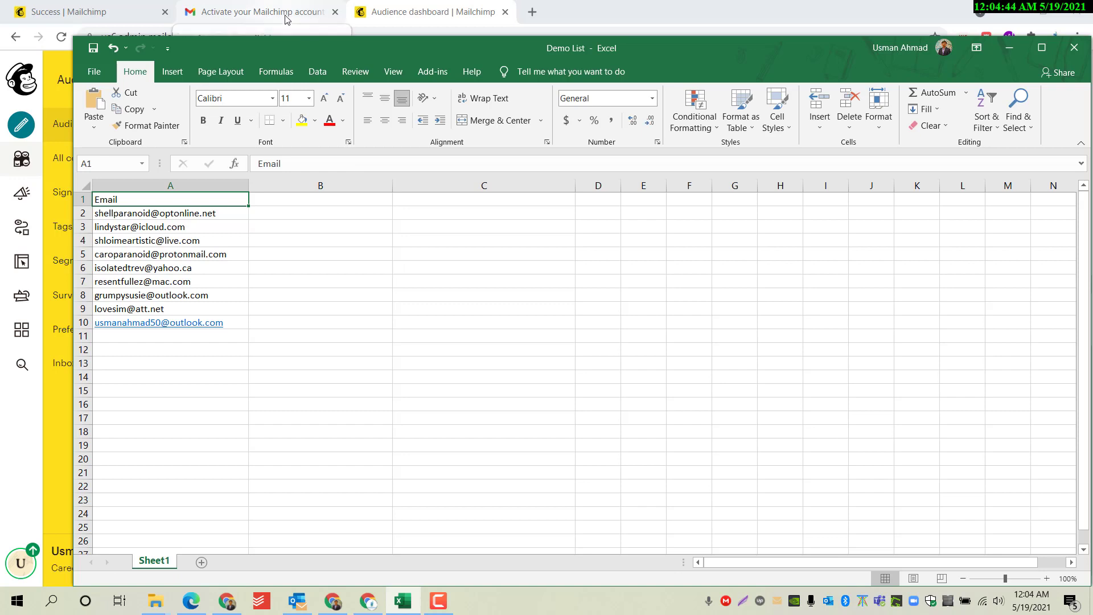
left_click(370, 12)
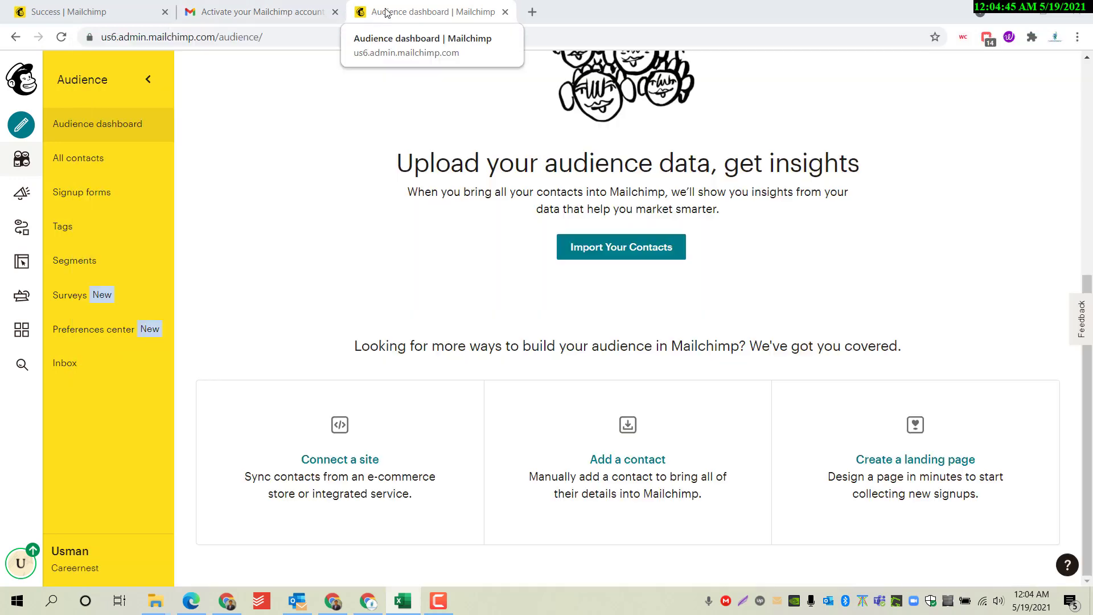
Start a Careernest contact import using the Copy and paste method.
left_click(589, 256)
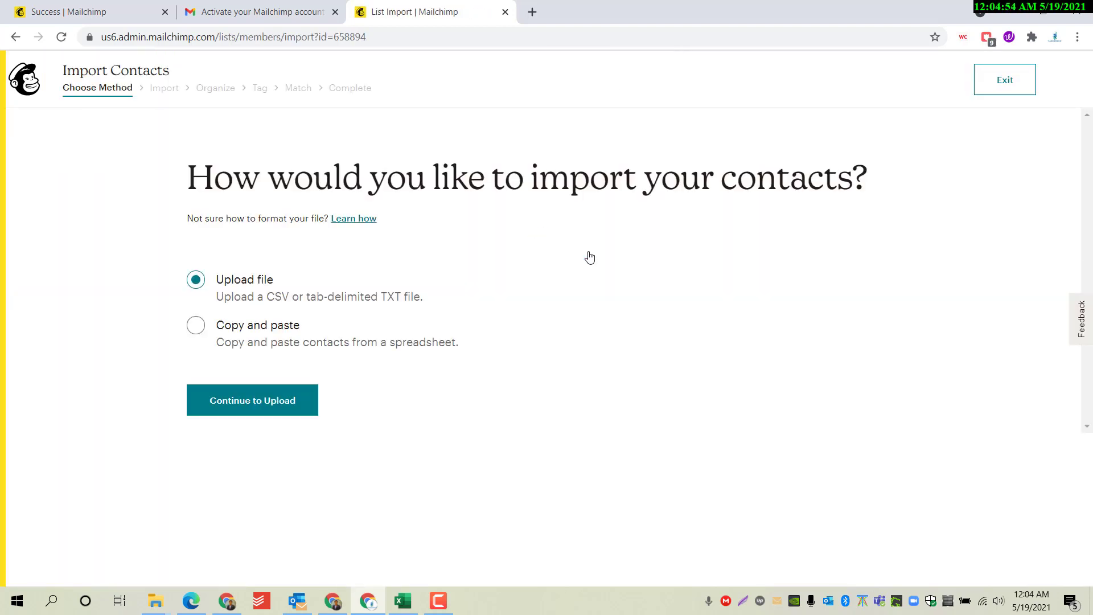
left_click(204, 329)
left_click(270, 403)
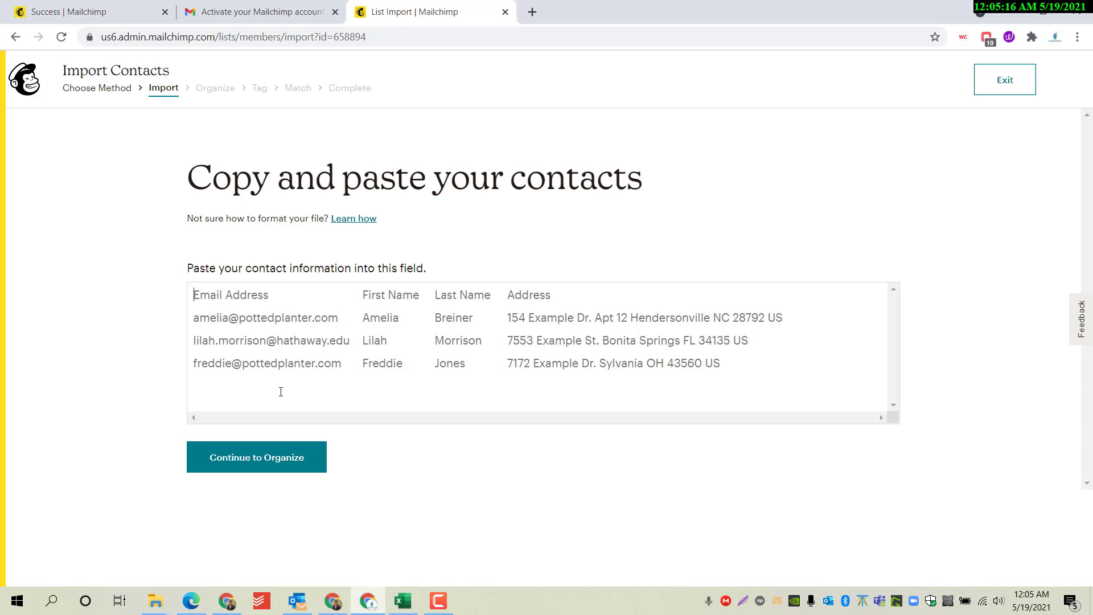
Copy the first email address from cell A2 into Mailchimp's import field.
left_click(211, 375)
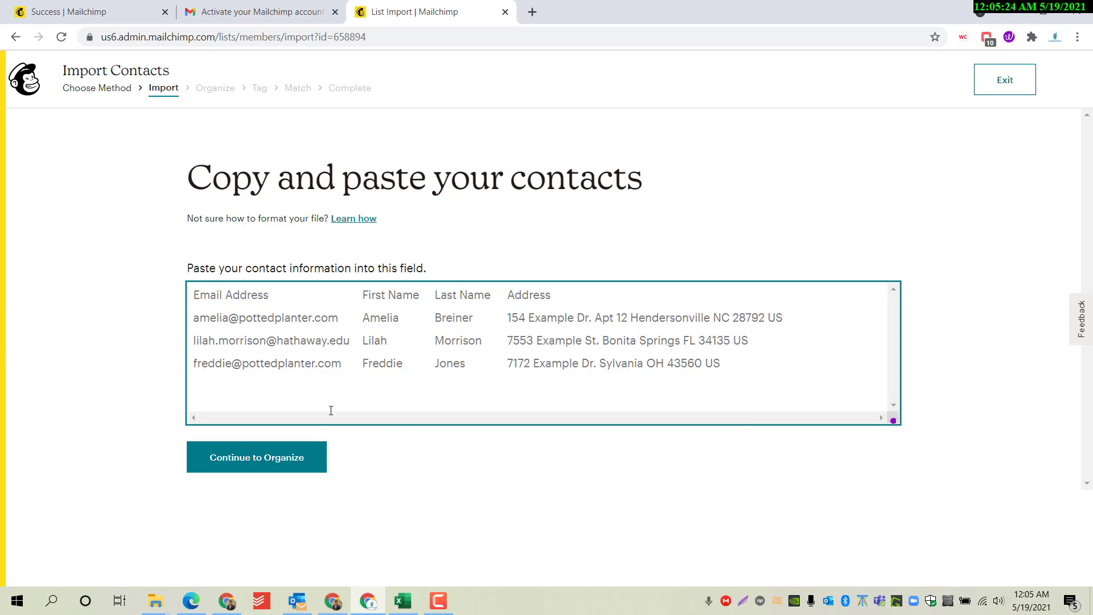
left_click(392, 598)
left_click(166, 216)
key("ctrl+c")
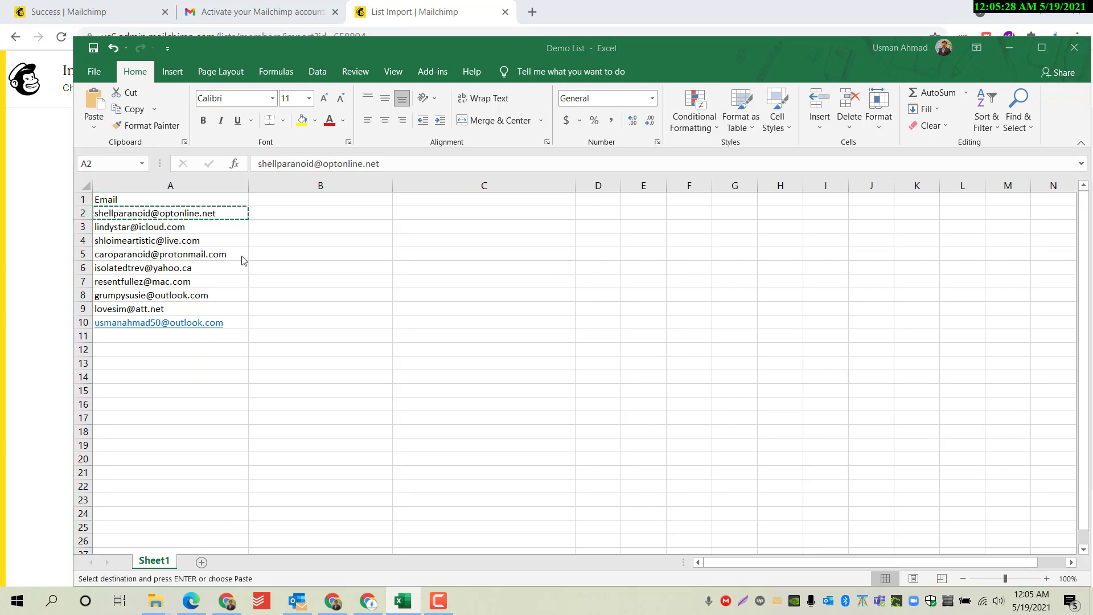
key("alt+Tab")
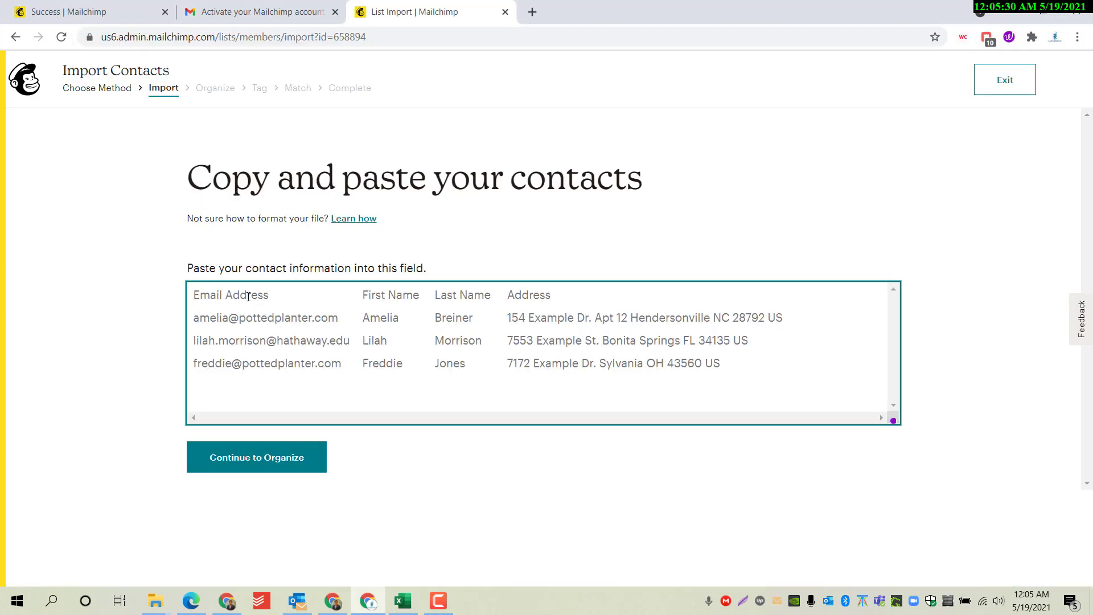
key("ctrl+v")
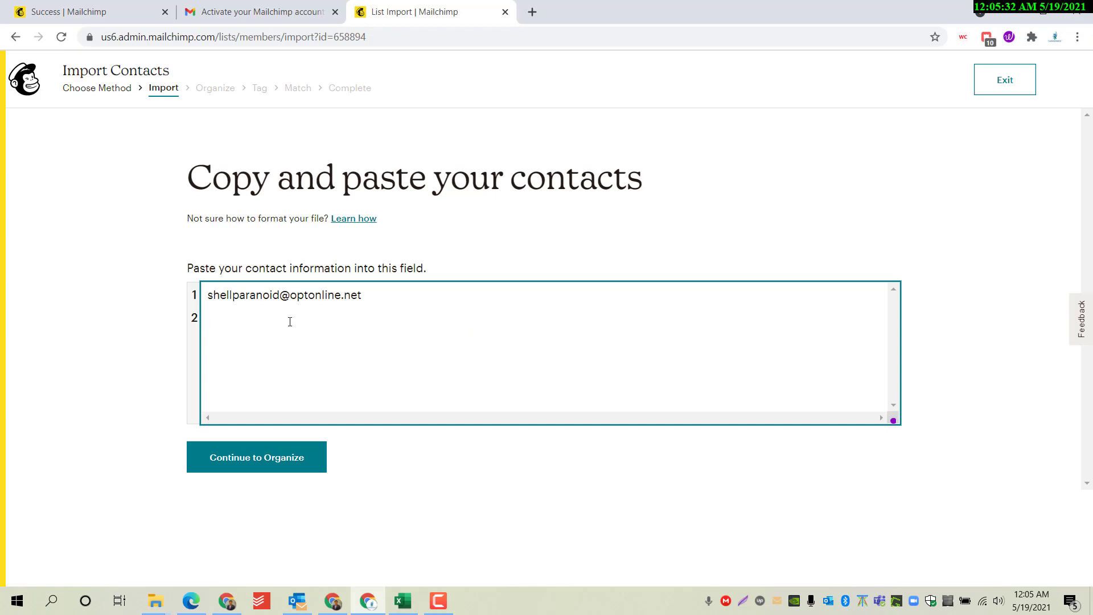
Paste the remaining eight addresses from A3:A10 below it and continue to Organize.
key("alt+Tab")
left_click_drag(100, 223, 204, 321)
key("ctrl+c")
key("alt+Tab")
key("ctrl+v")
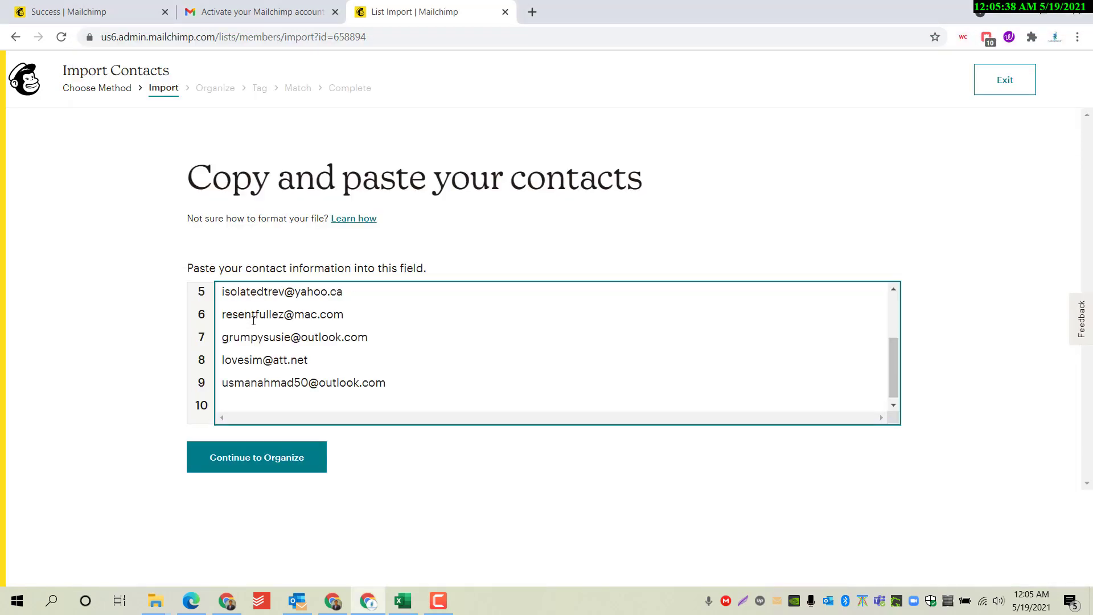
left_click(263, 456)
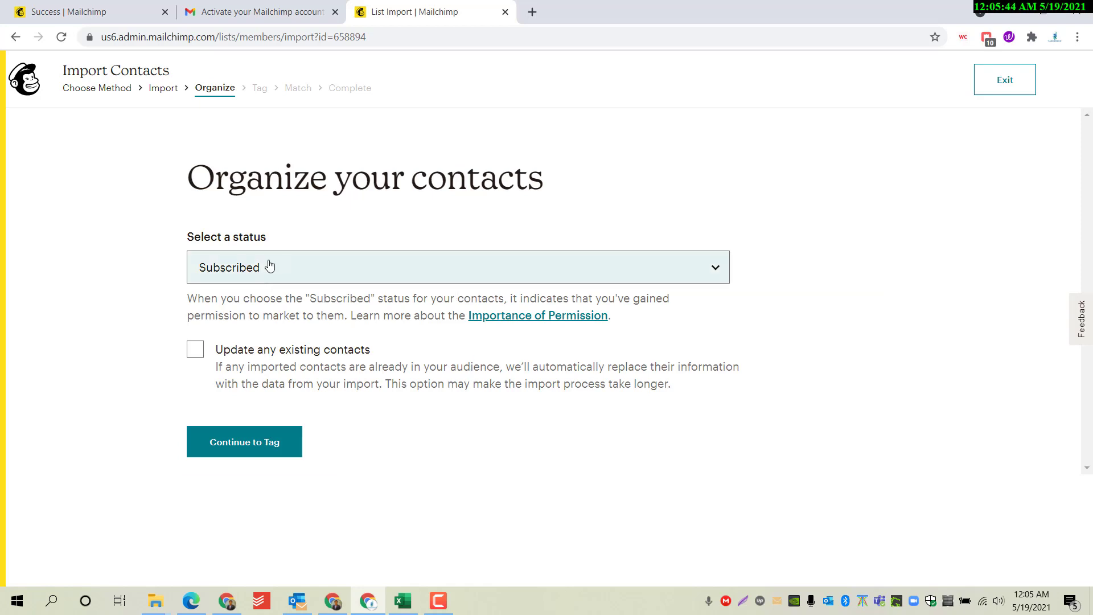
Import the nine contacts as Subscribed with Update existing contacts on, skipping tags.
left_click(322, 268)
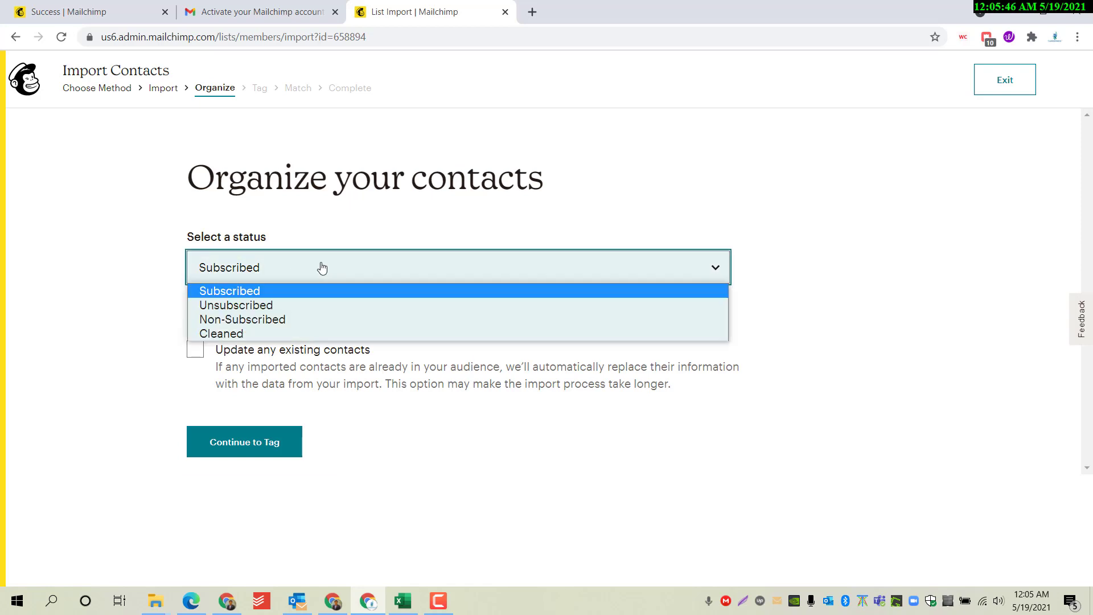
left_click(323, 268)
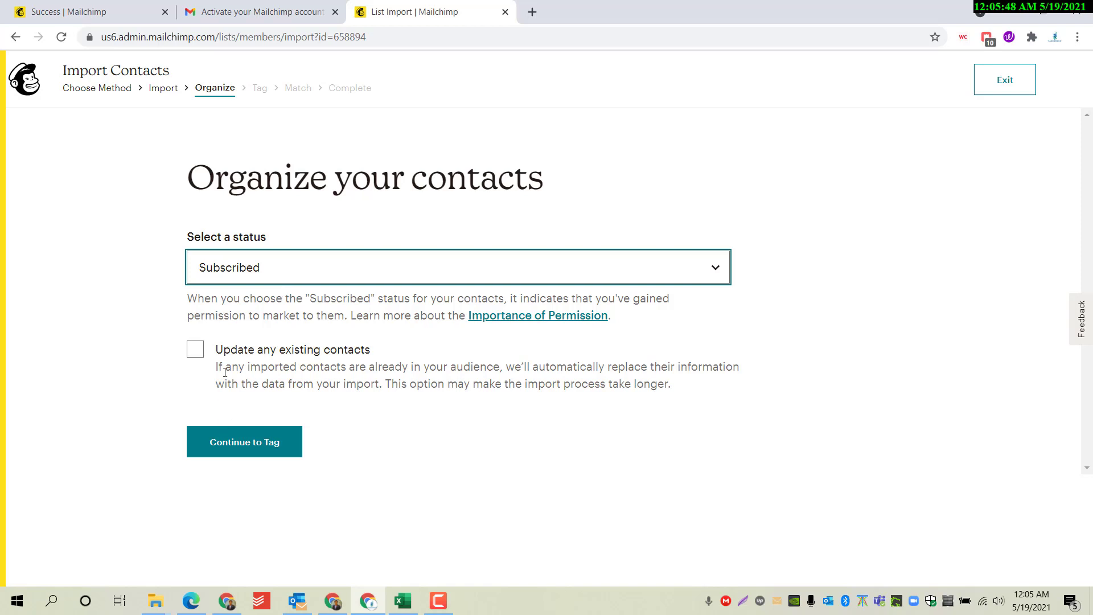
left_click(189, 354)
left_click(243, 450)
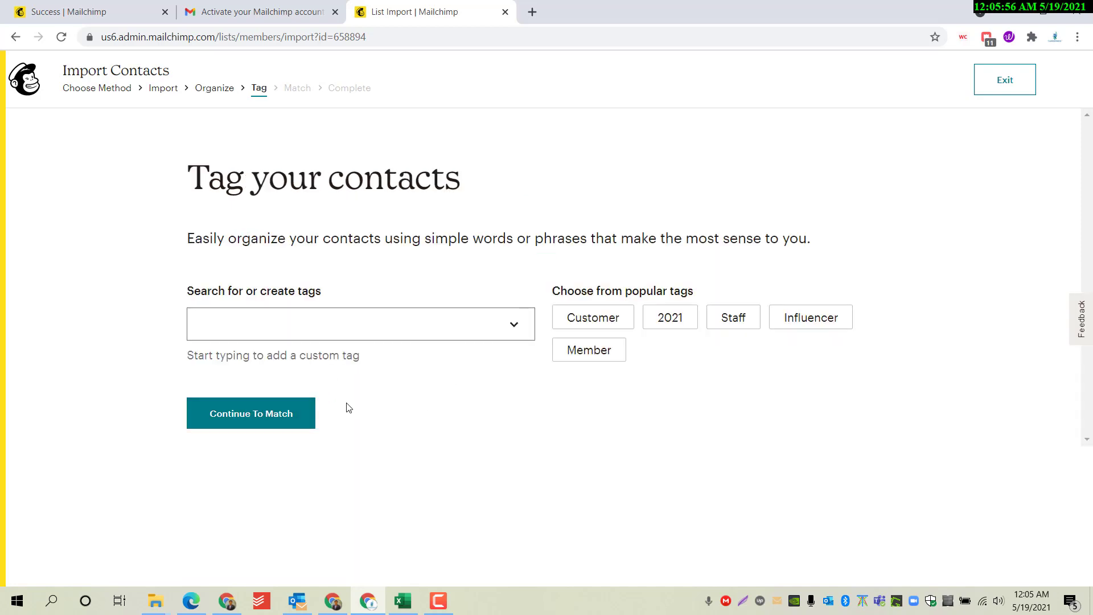
left_click(260, 416)
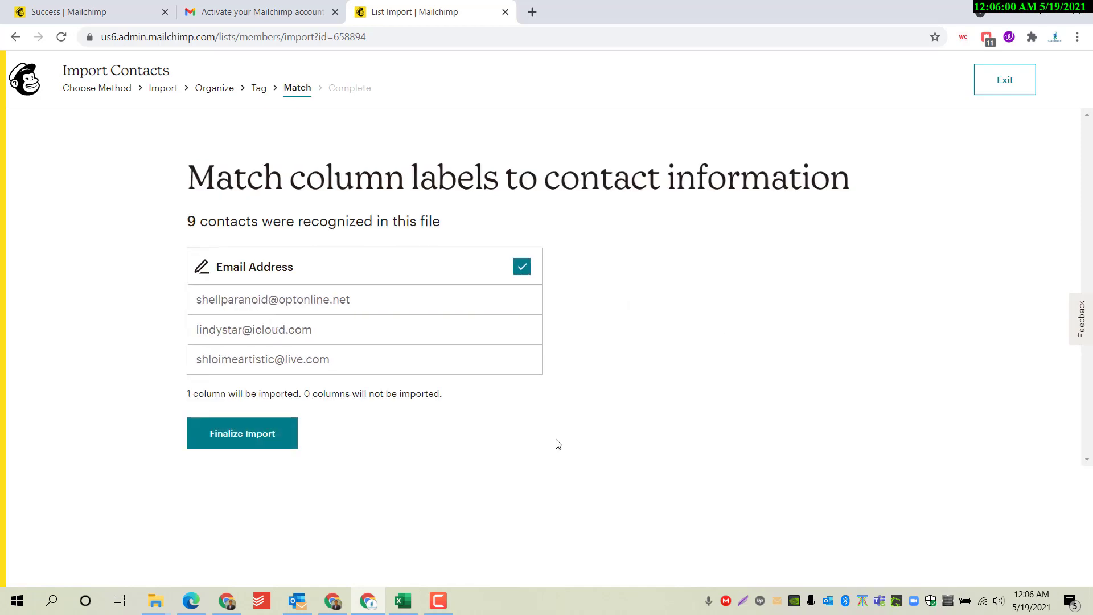
left_click(269, 436)
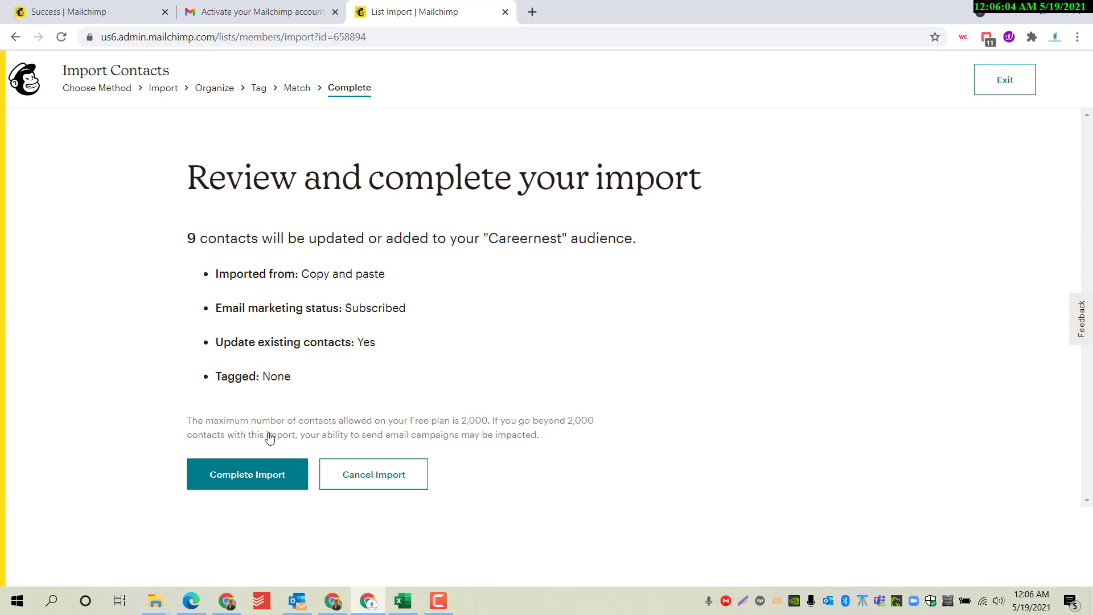
left_click(234, 485)
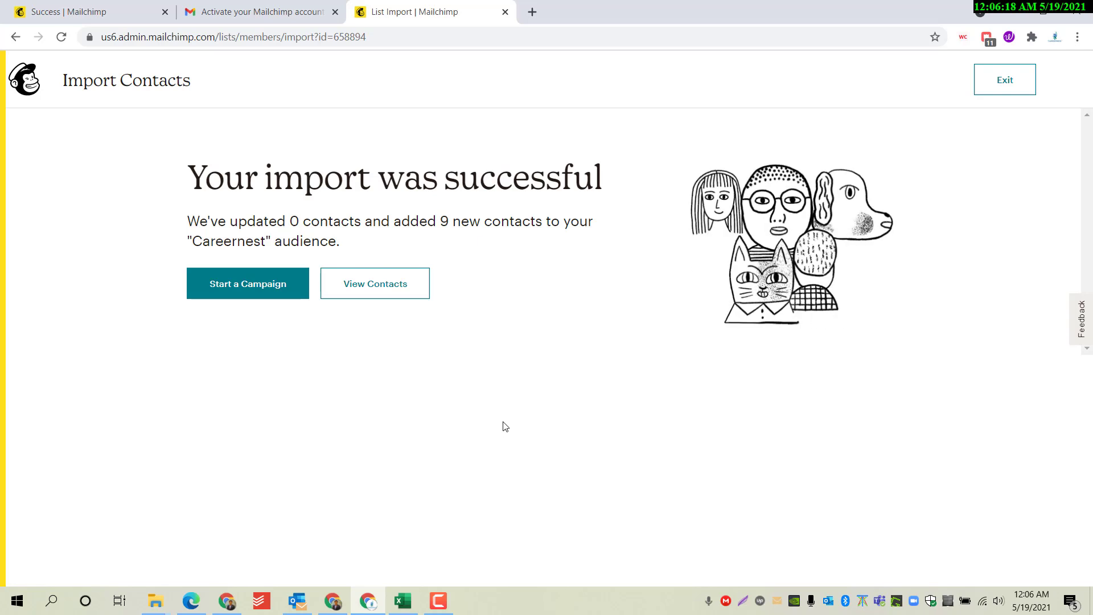
Create a new email campaign and save the From name with the sender's surname added.
left_click(265, 300)
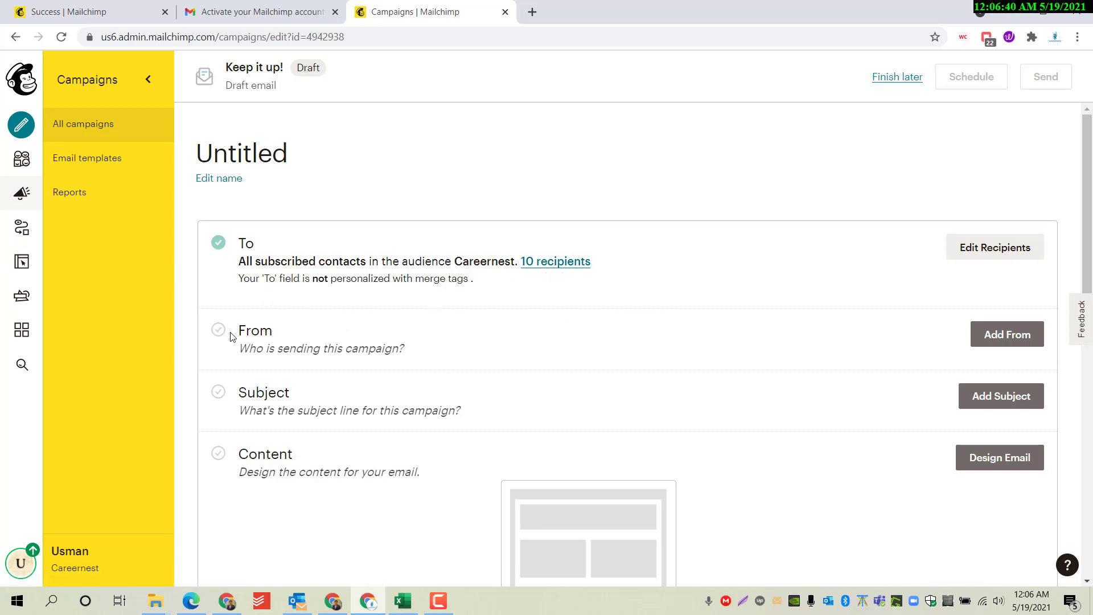
left_click(988, 335)
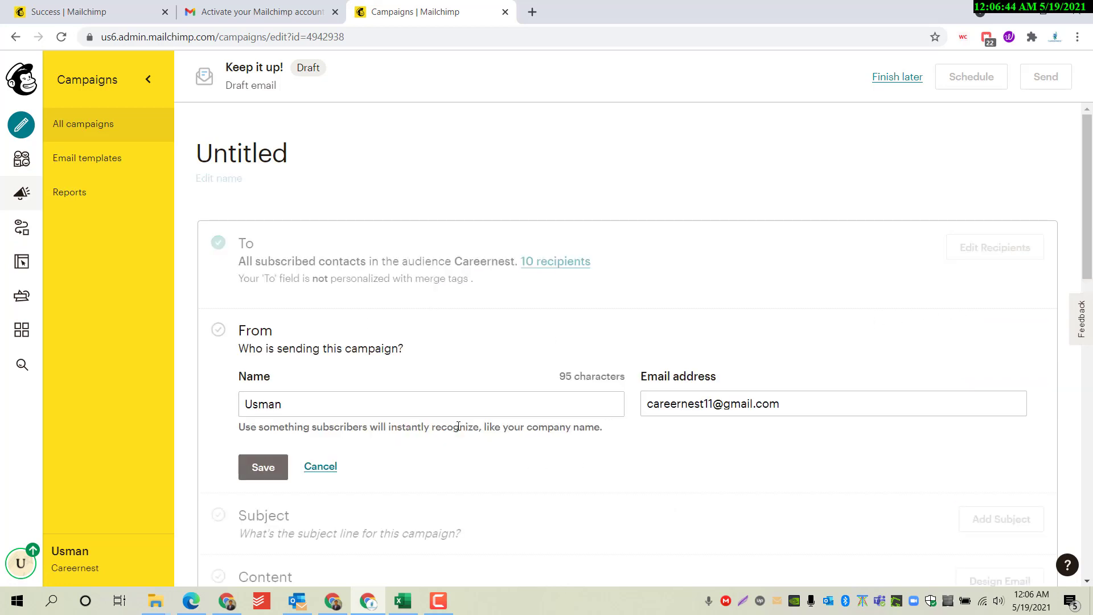
left_click(412, 414)
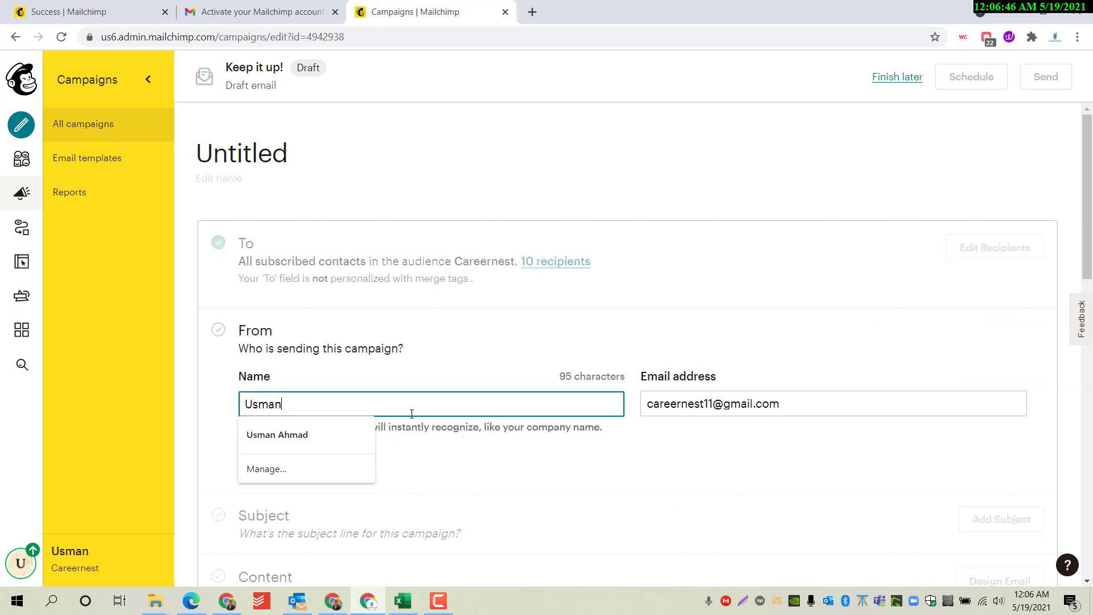
type("Ahmad")
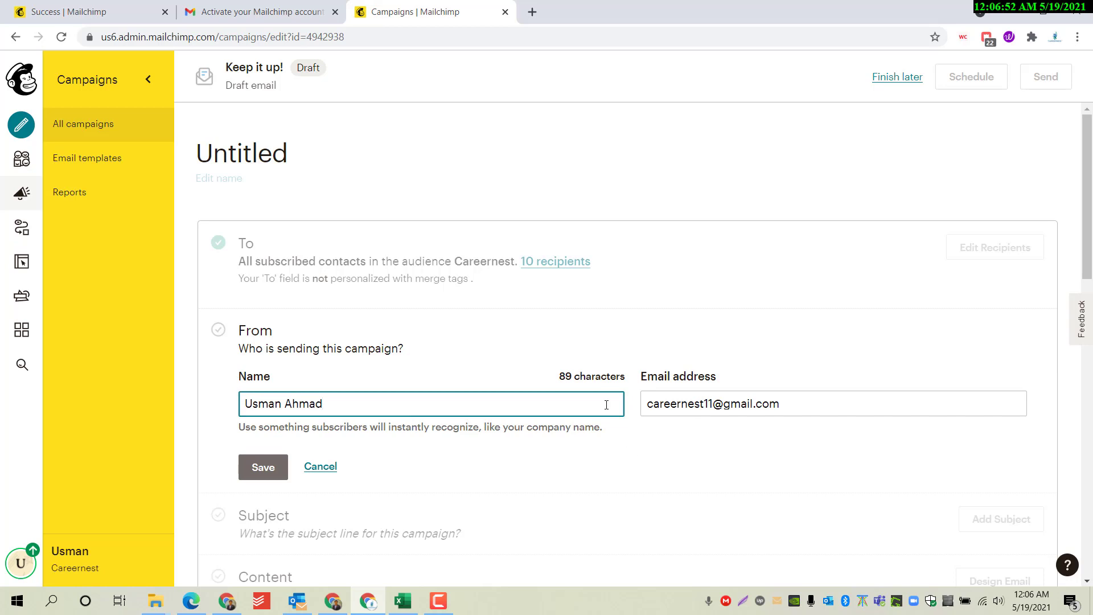
left_click(259, 467)
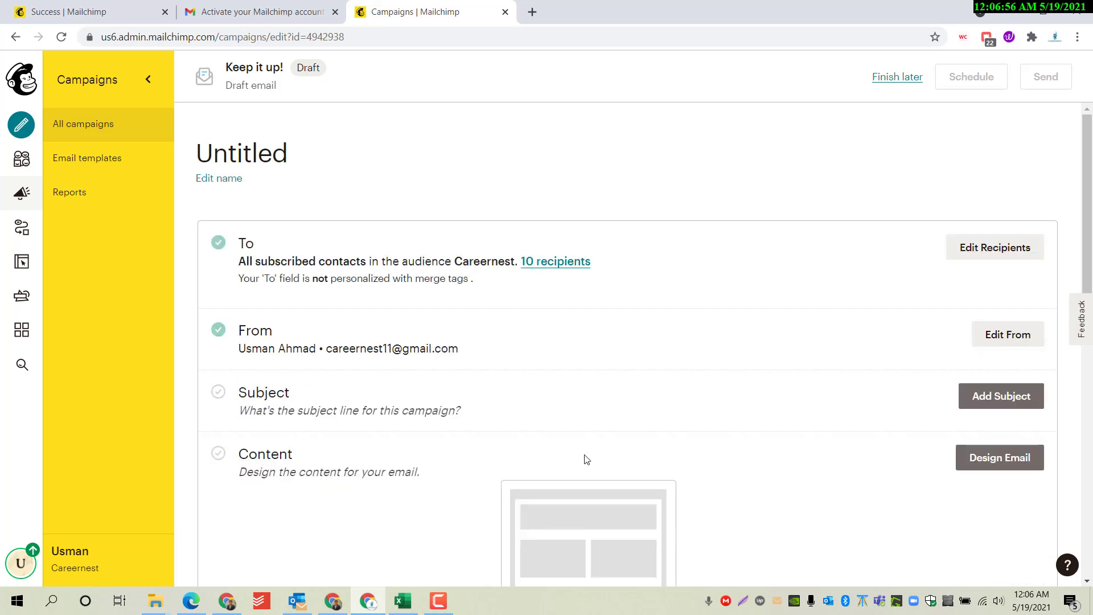
scroll(586, 457, "down", 3)
Save the subject 'This is Demo Email' with preview text 'Demo Email from Careernest'.
left_click(991, 252)
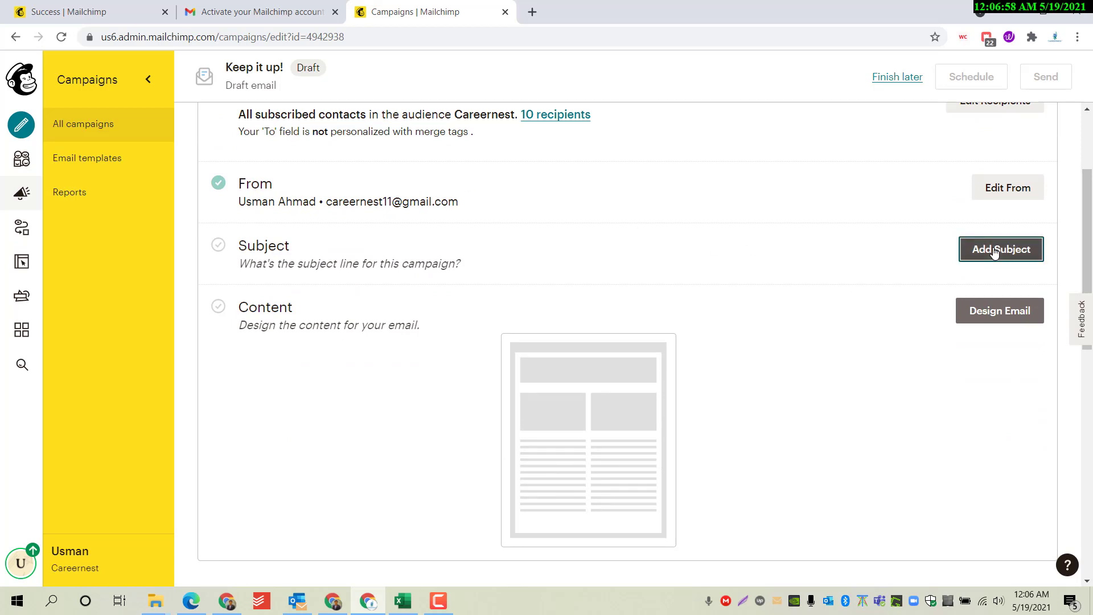
left_click(417, 334)
type("This is ")
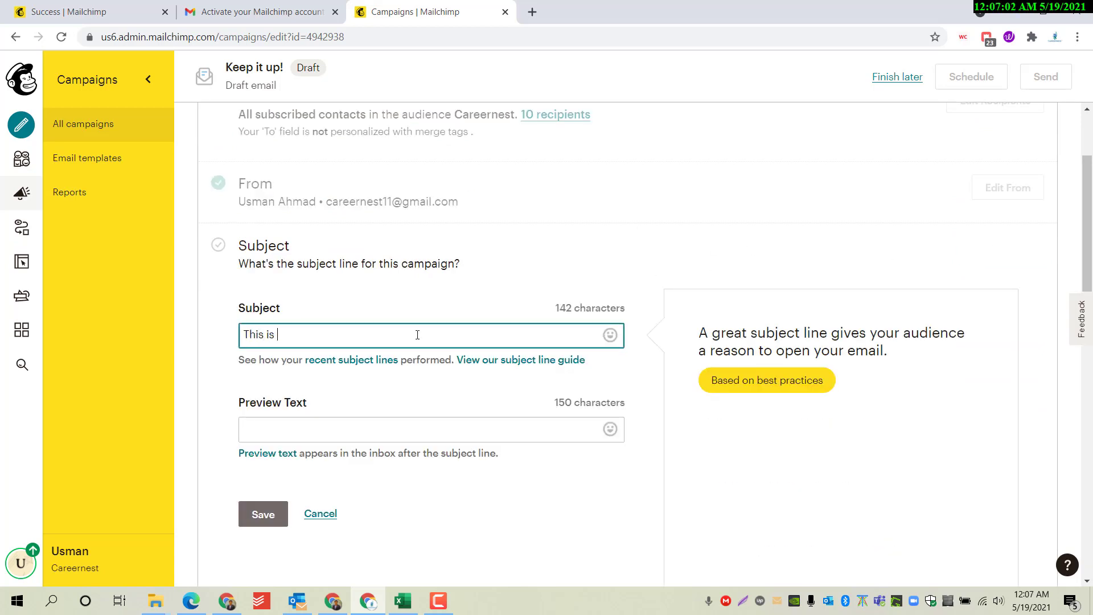
type("Dem")
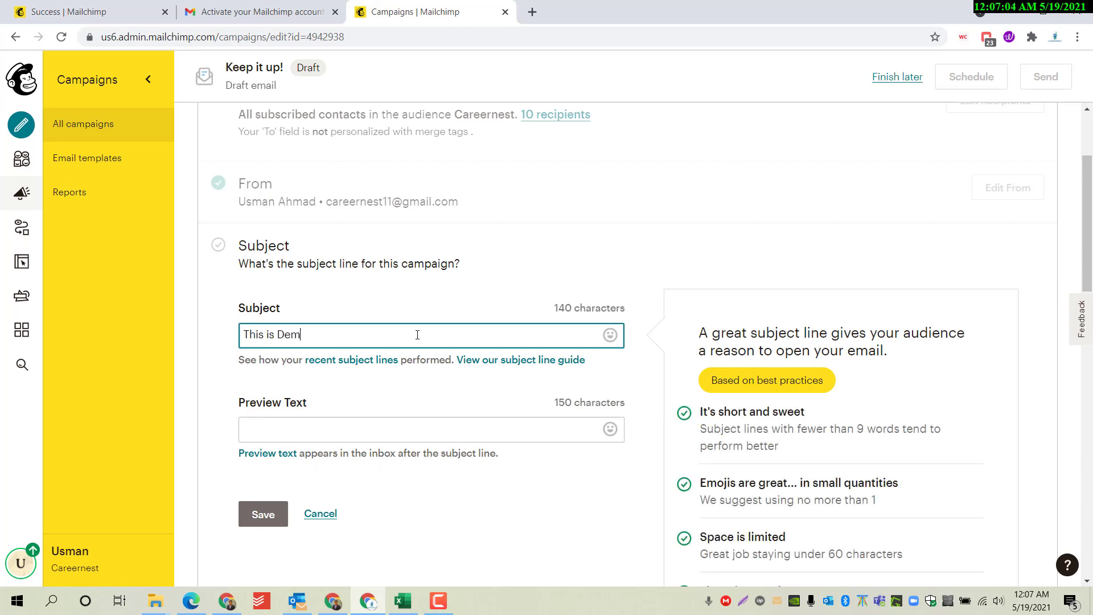
type("o Emails")
key("BackSpace")
left_click(325, 436)
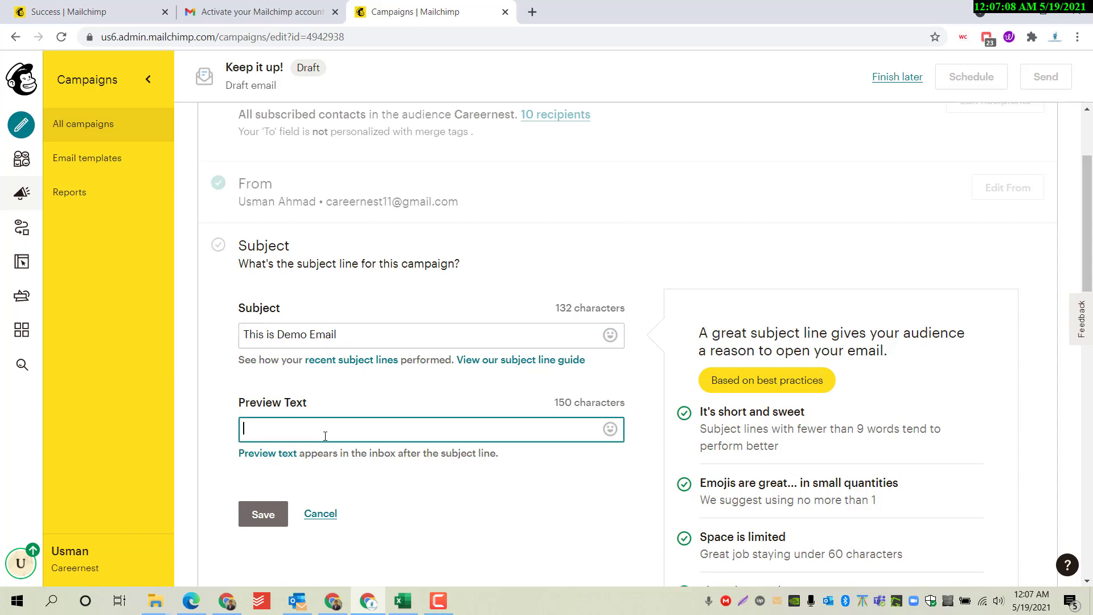
type("Demo Email from Ca")
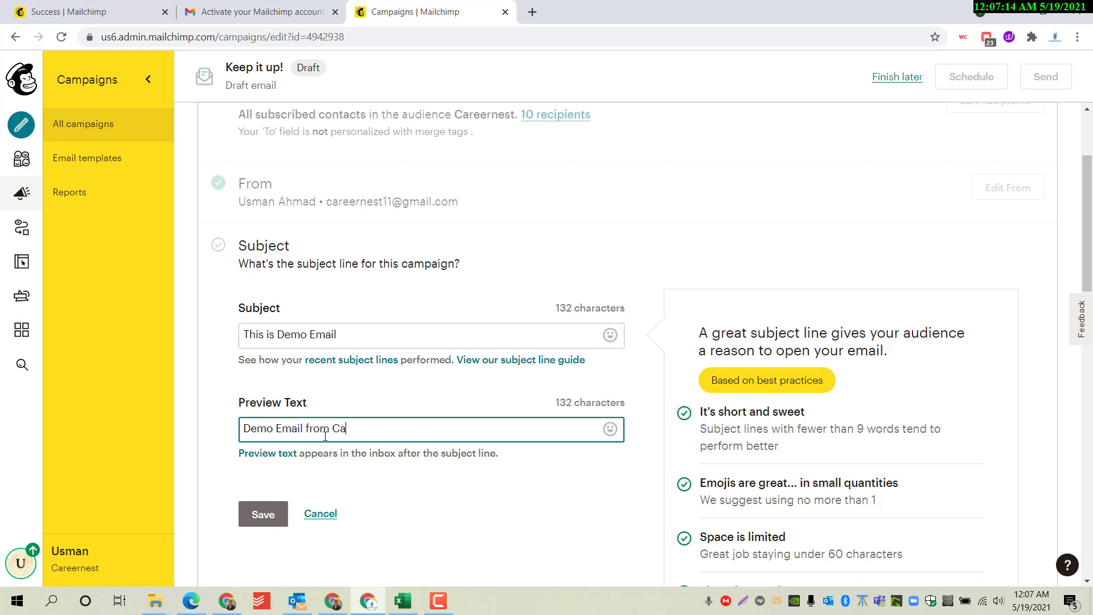
type("reernest")
left_click(275, 510)
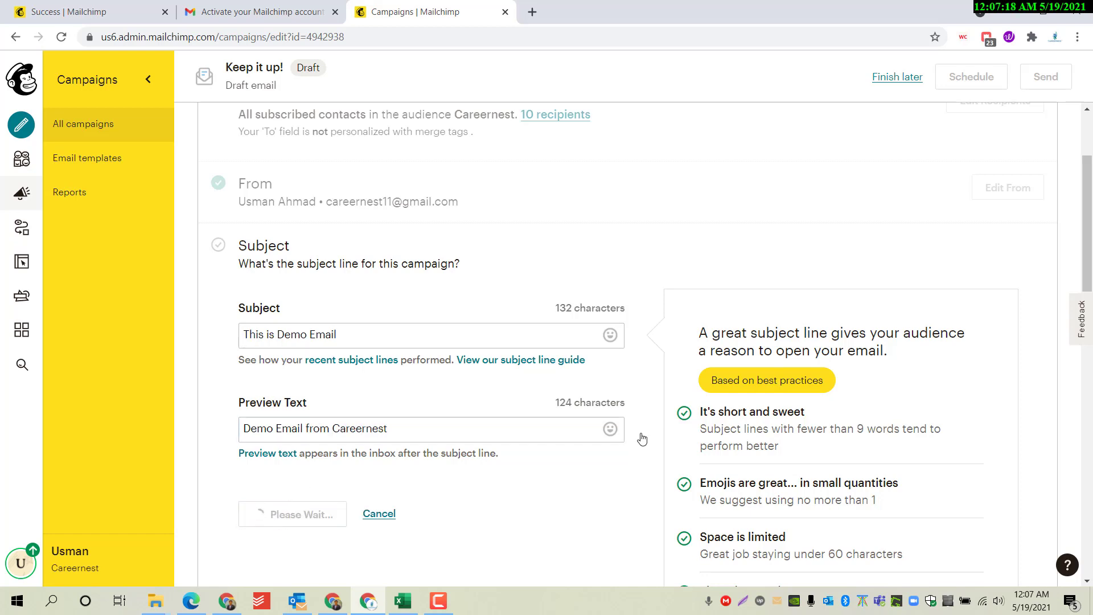
scroll(641, 439, "down", 2)
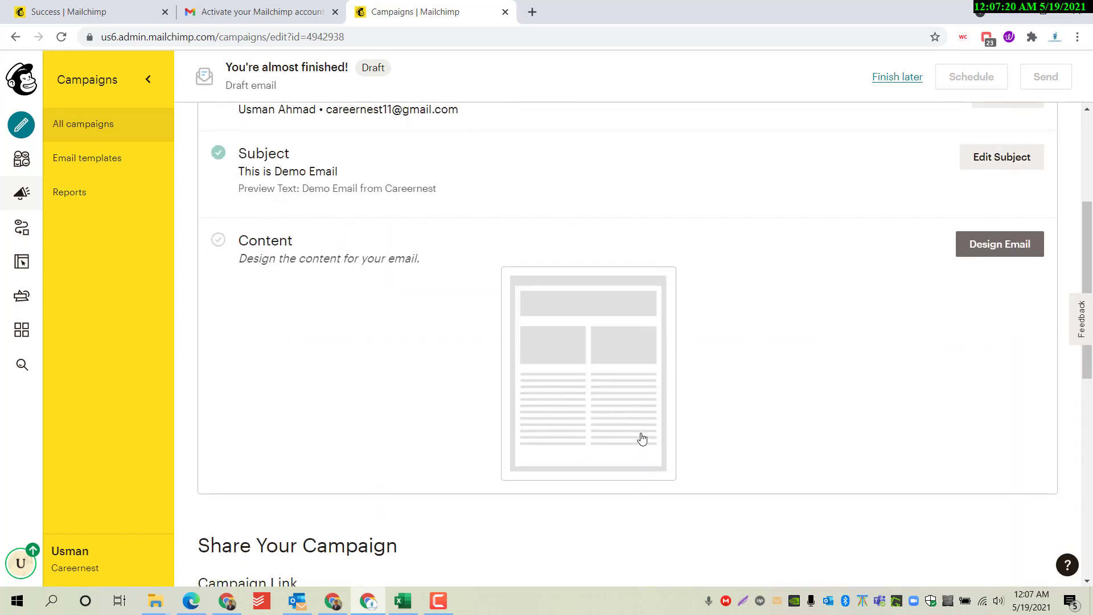
Start designing the email content and choose the New Builder option.
left_click(991, 245)
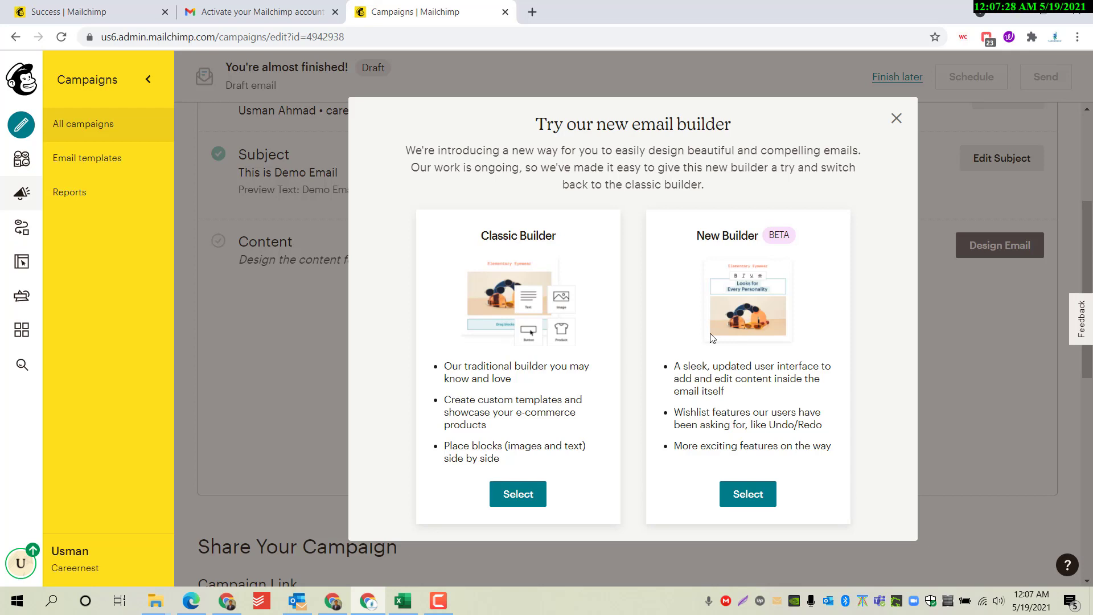
left_click(757, 506)
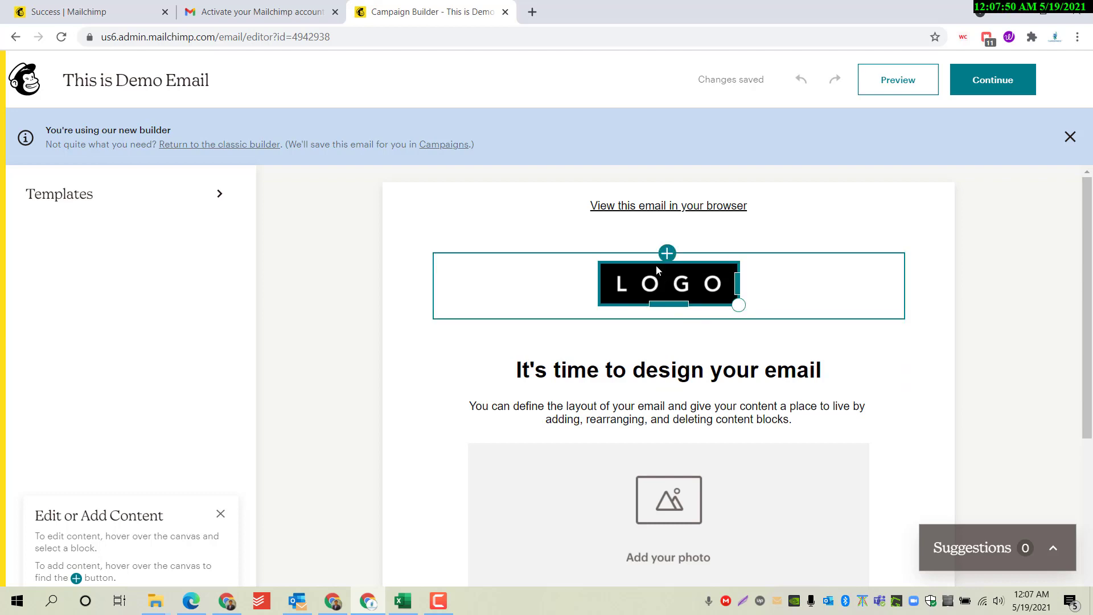
Delete the default heading text and type 'Email from Careernest' in its place.
scroll(672, 285, "down", 2)
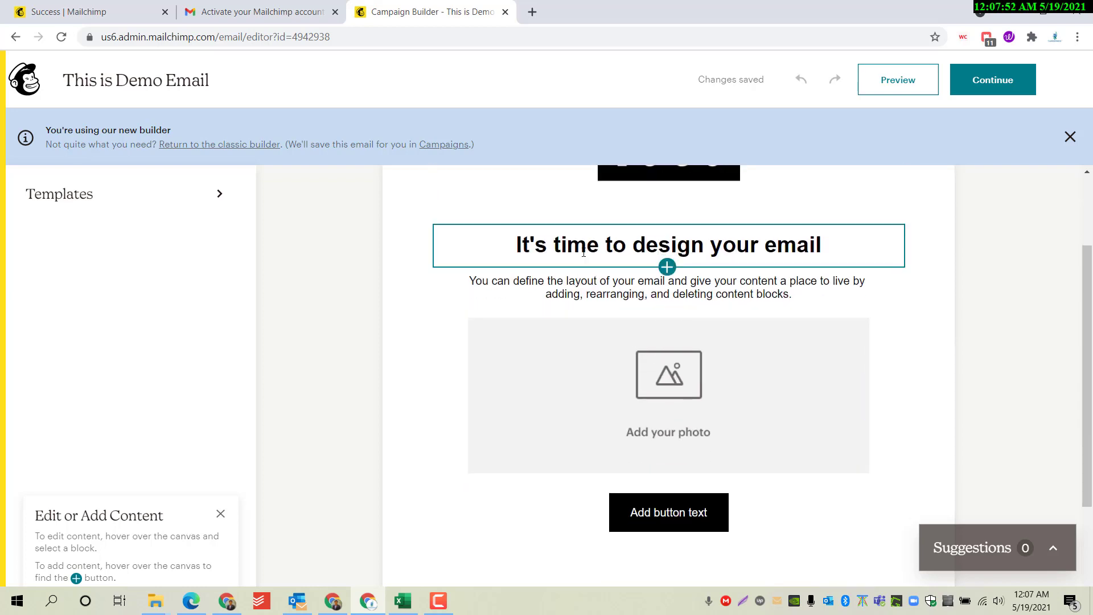
left_click(583, 253)
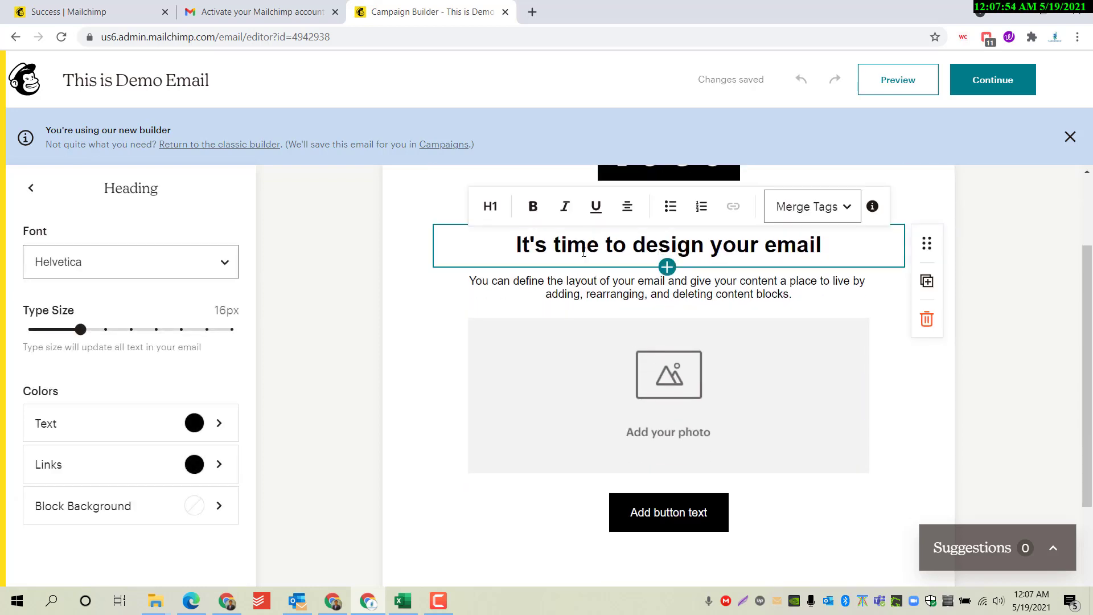
key("ctrl+a")
key("BackSpace")
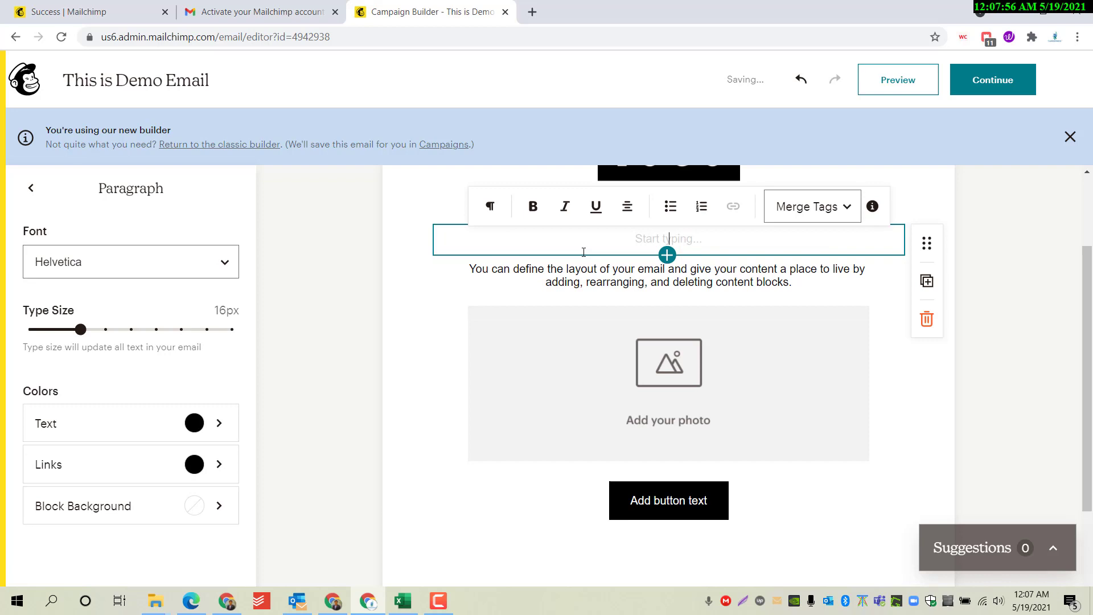
type("Email ")
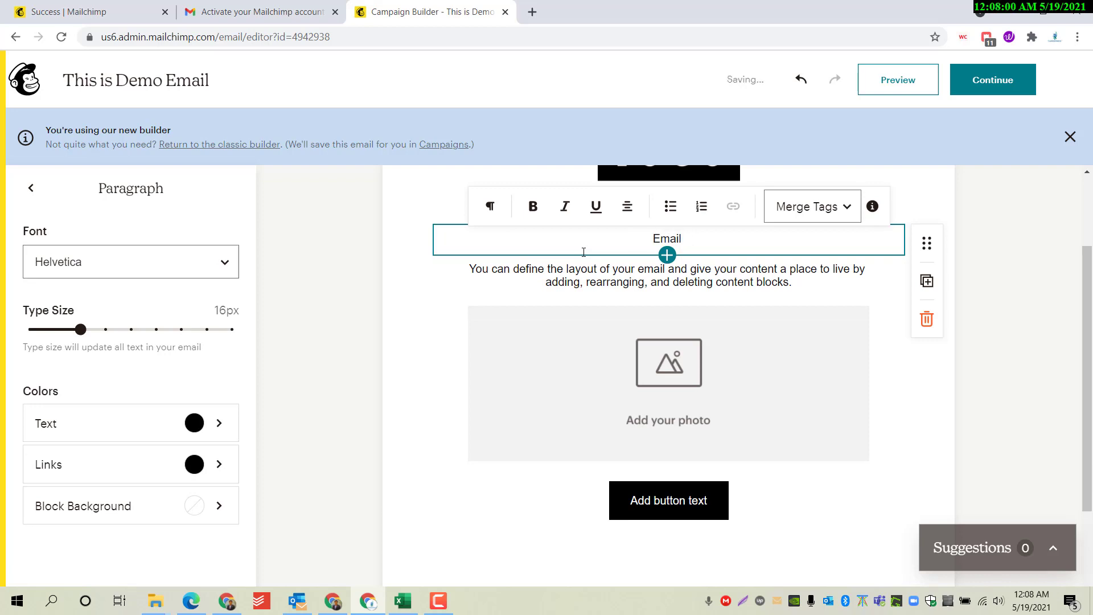
type("from Careernest")
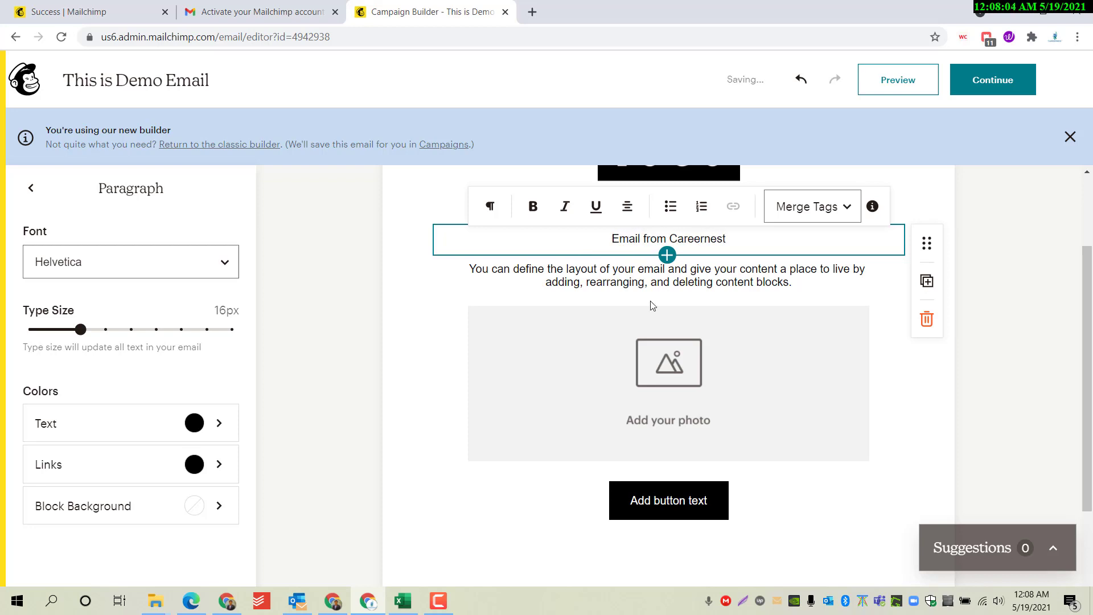
Select the 'Add your photo' image block to show its Image settings, scrolling through the canvas.
left_click(734, 405)
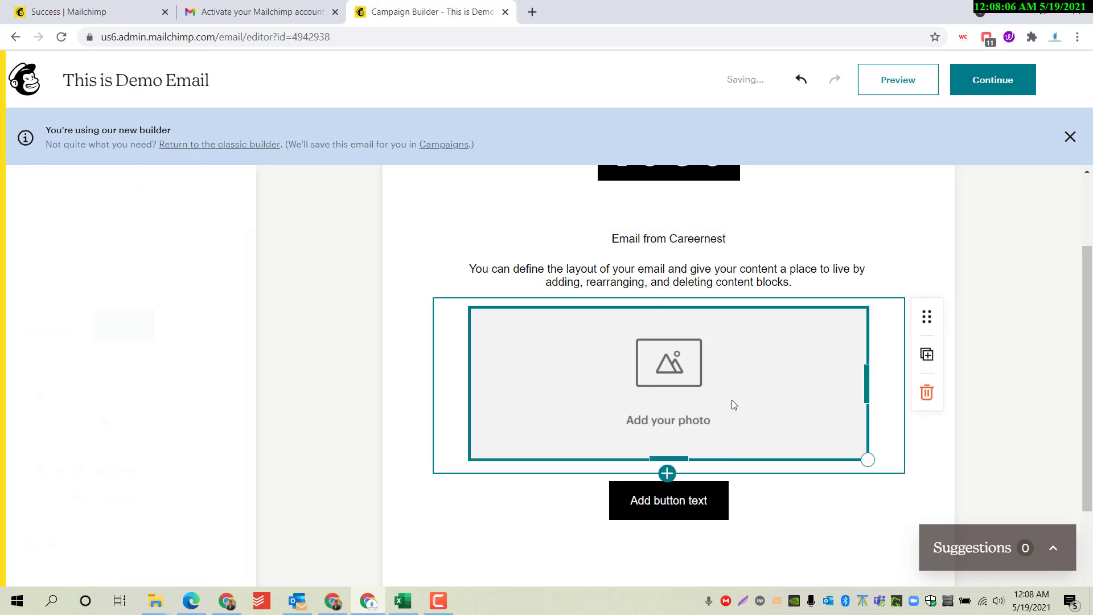
scroll(1036, 460, "down", 1)
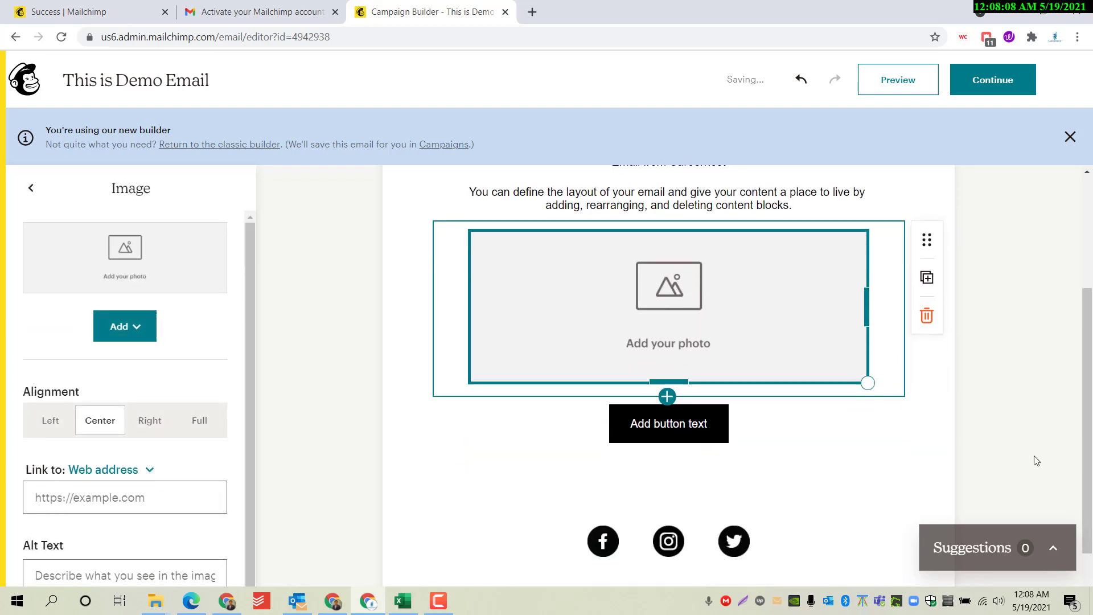
scroll(772, 272, "up", 3)
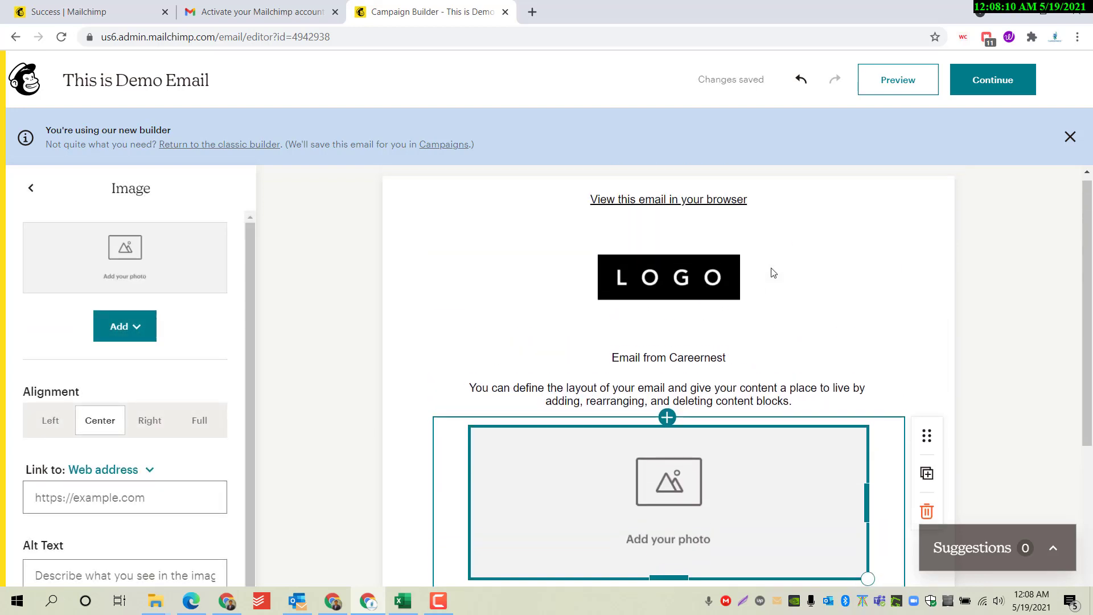
scroll(772, 272, "down", 4)
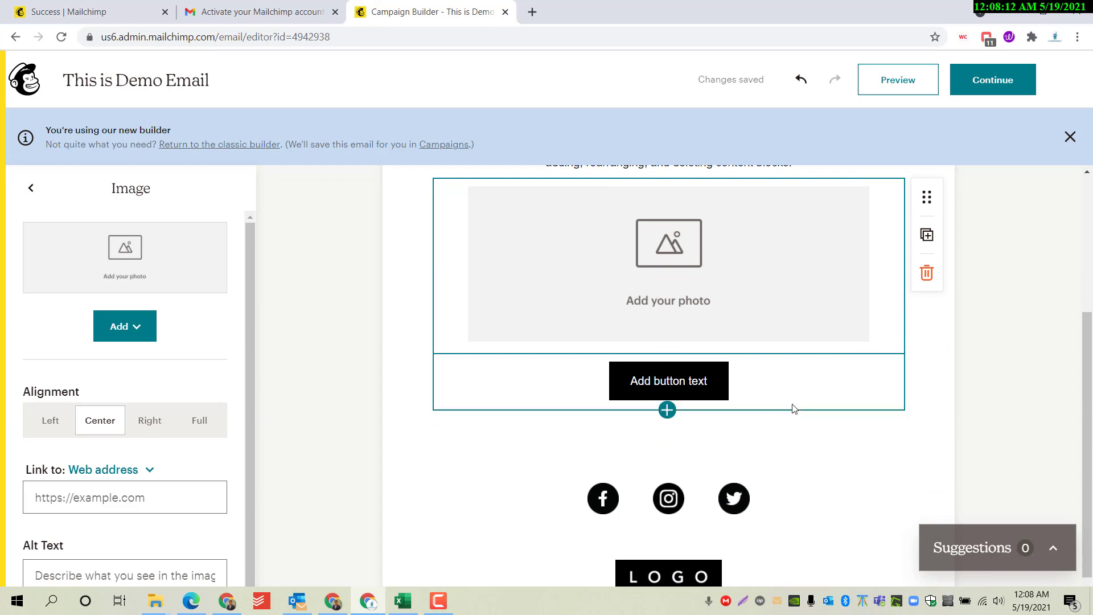
scroll(791, 405, "down", 1)
scroll(708, 362, "down", 1)
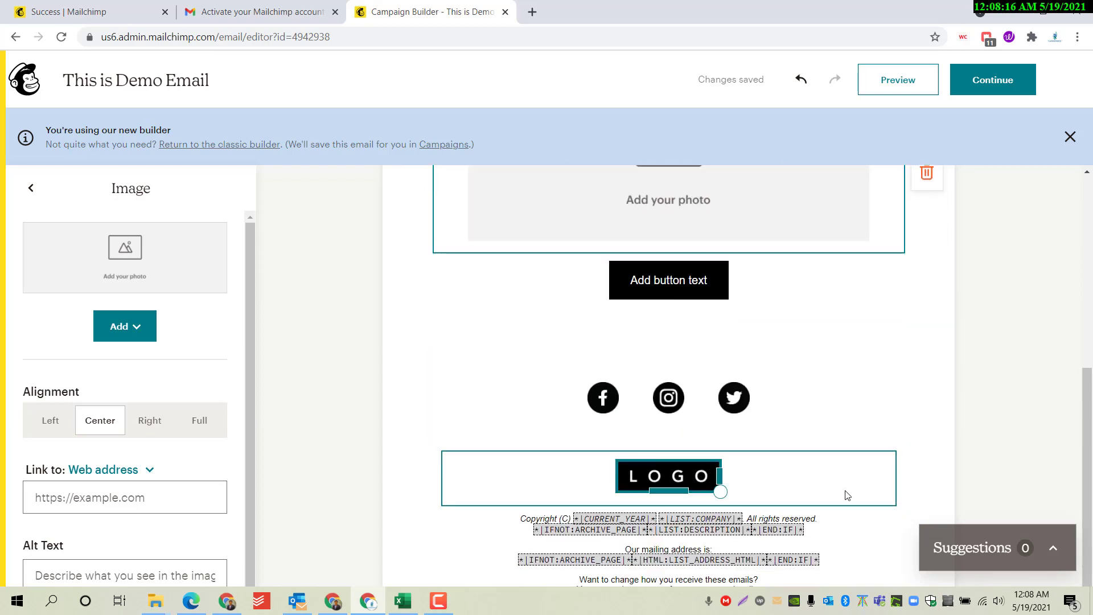
scroll(847, 495, "up", 6)
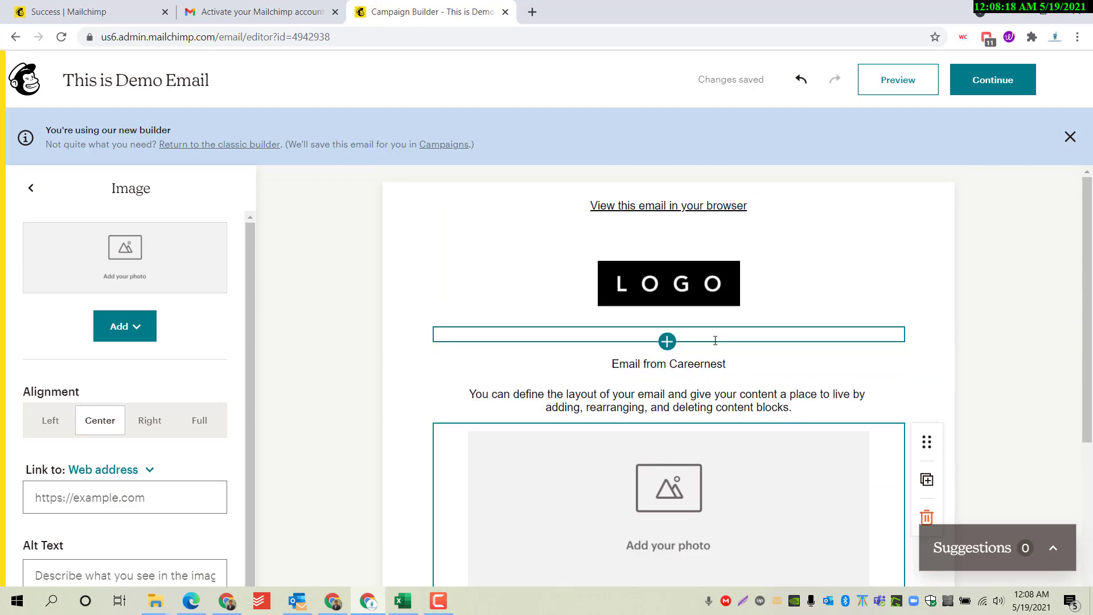
scroll(715, 340, "down", 4)
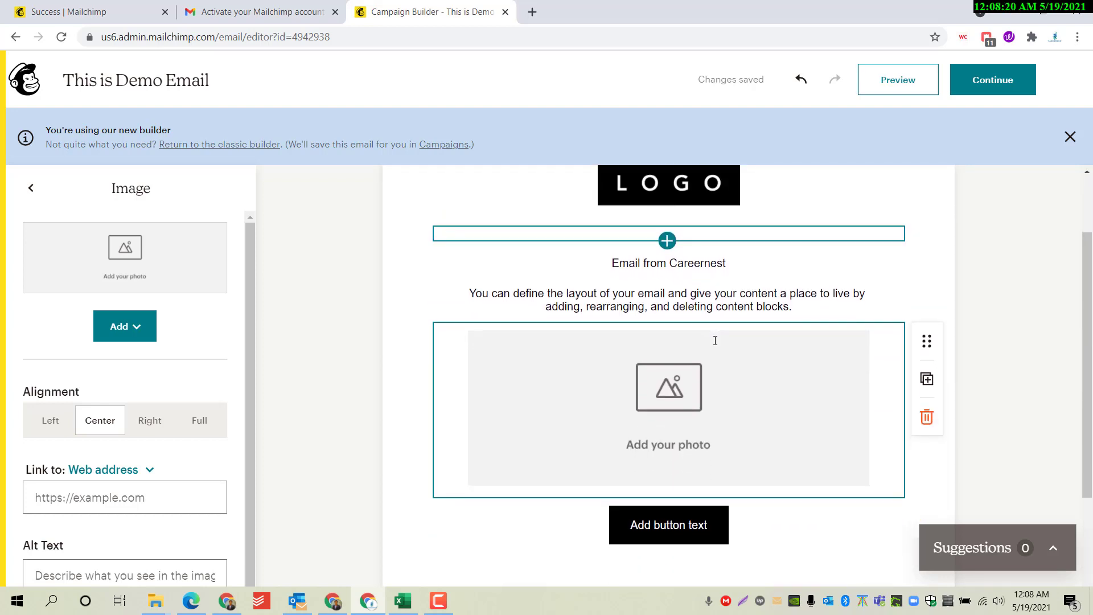
scroll(842, 378, "down", 1)
scroll(842, 378, "up", 5)
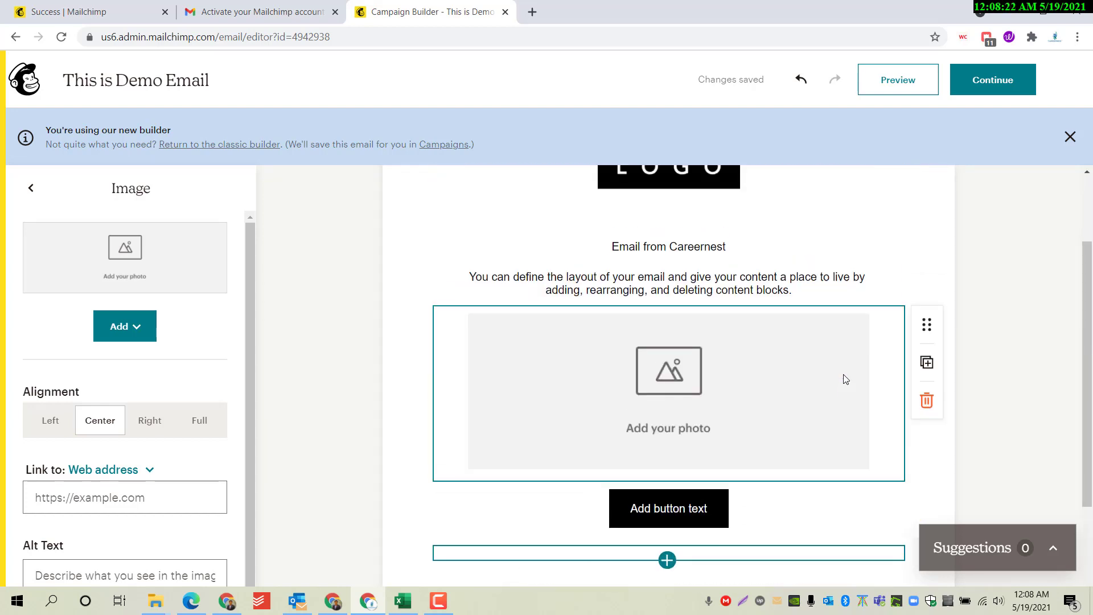
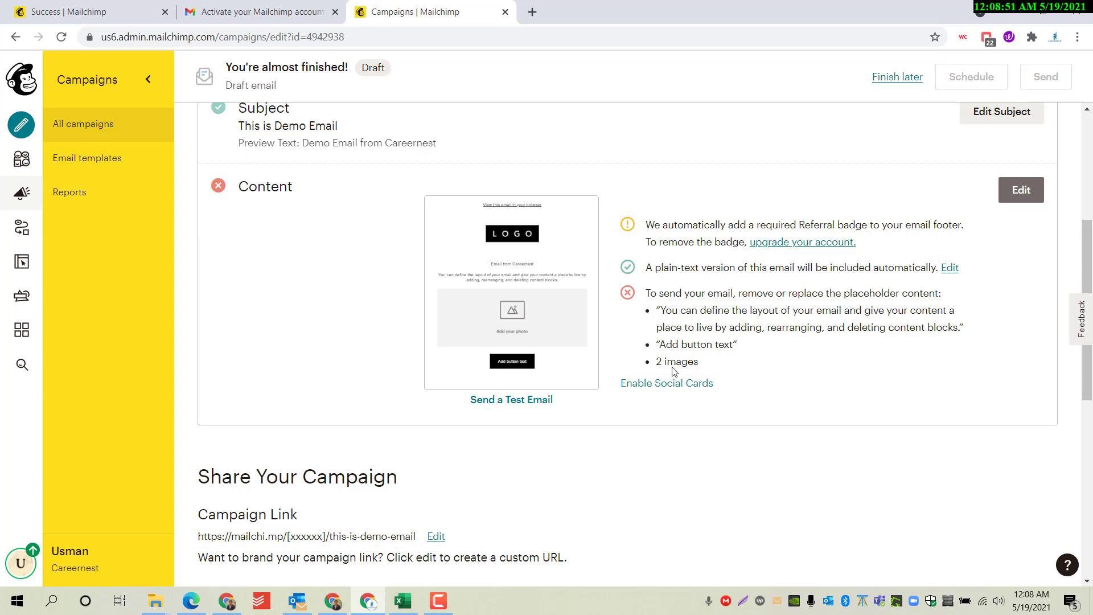
Edit the email content, select the photo placeholder block and choose Select Image from the file library.
left_click(1023, 193)
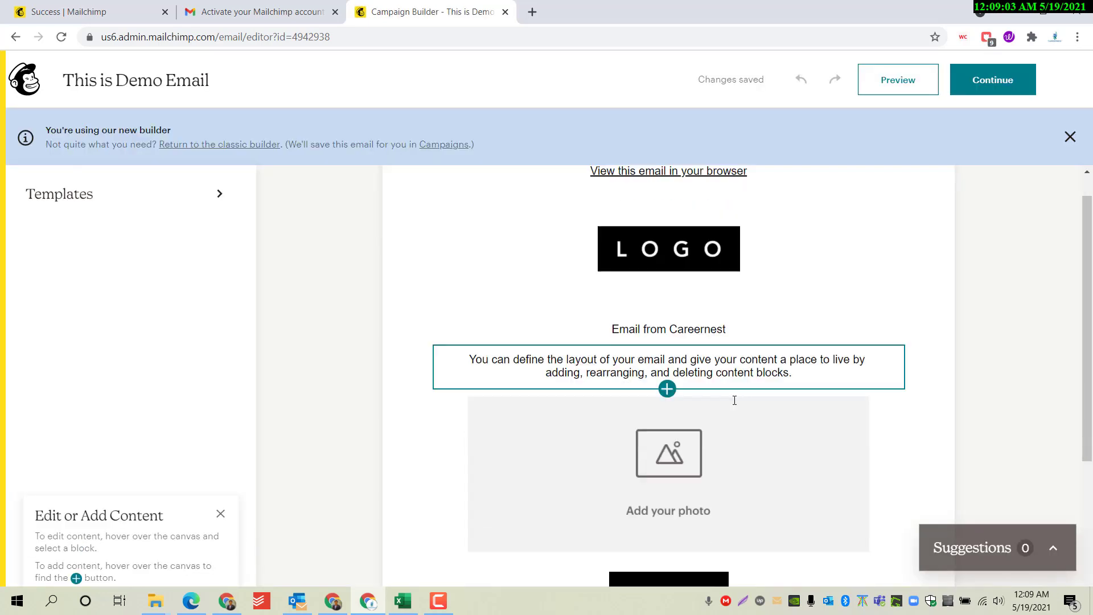
scroll(660, 318, "down", 5)
left_click(668, 259)
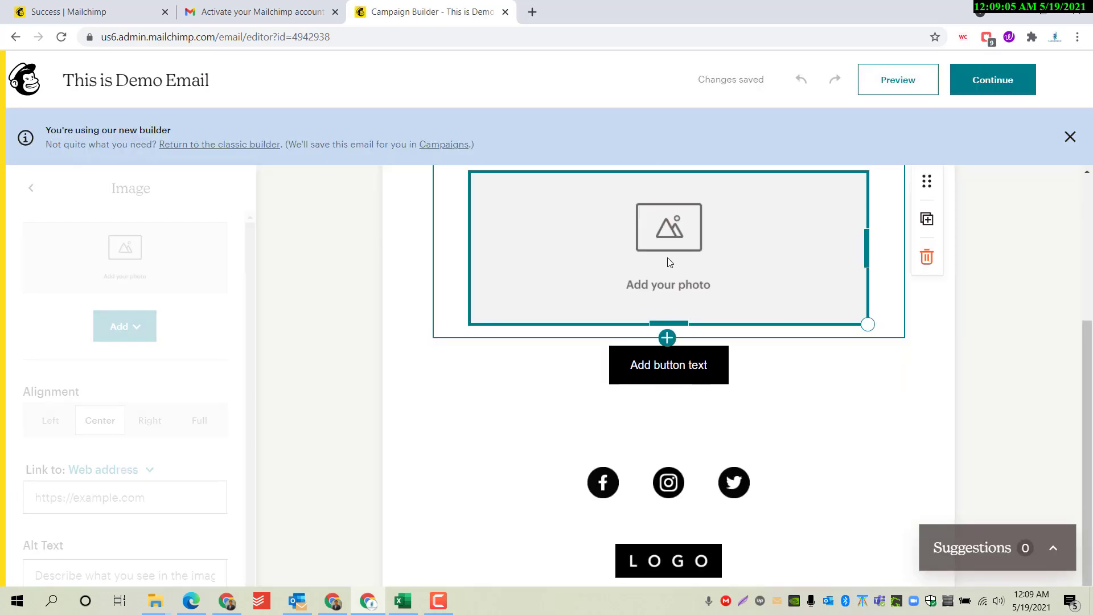
left_click(137, 330)
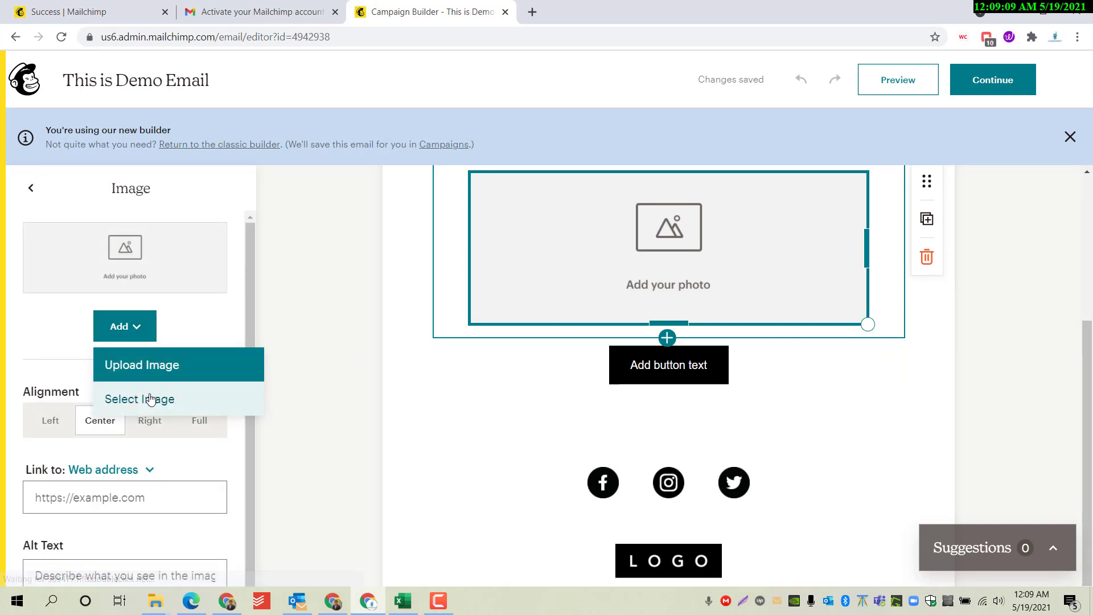
left_click(149, 399)
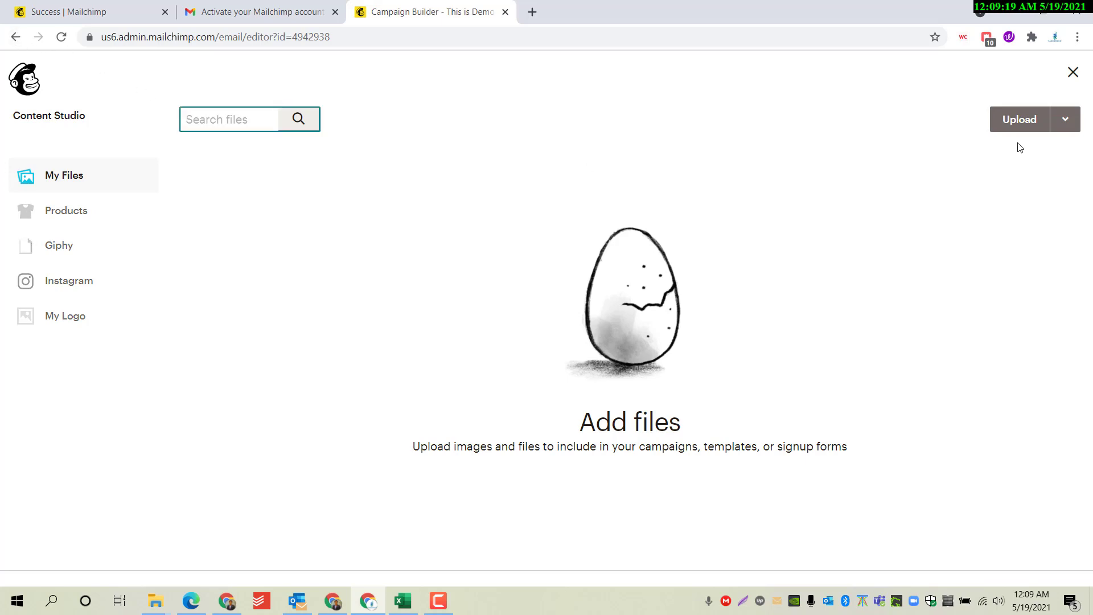
Upload the Blue Brushstroke travel banner image from Downloads into Content Studio.
left_click(1018, 118)
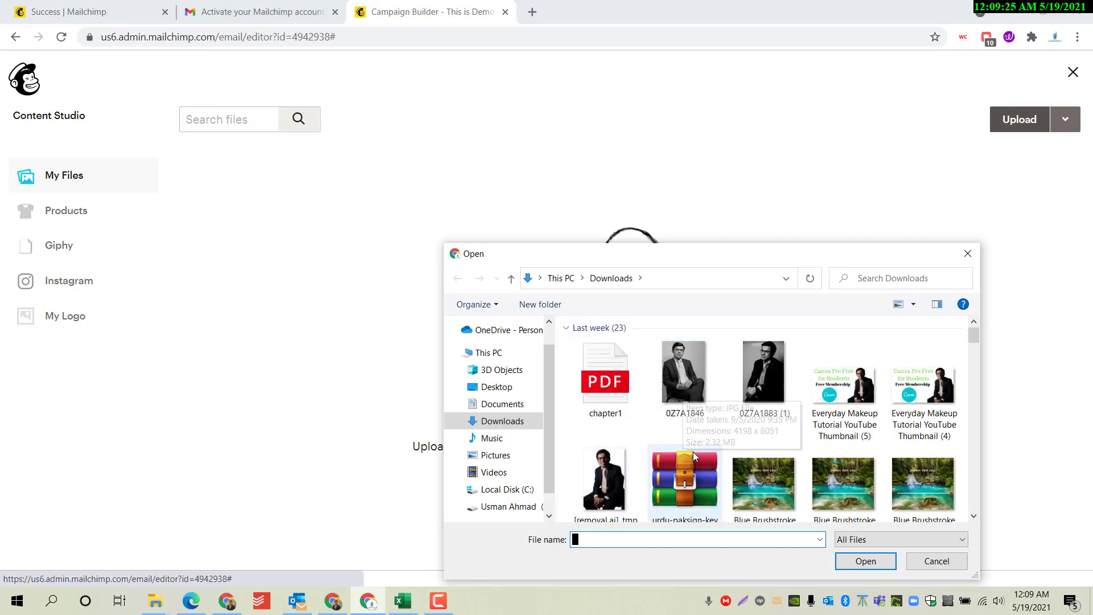
scroll(692, 453, "down", 3)
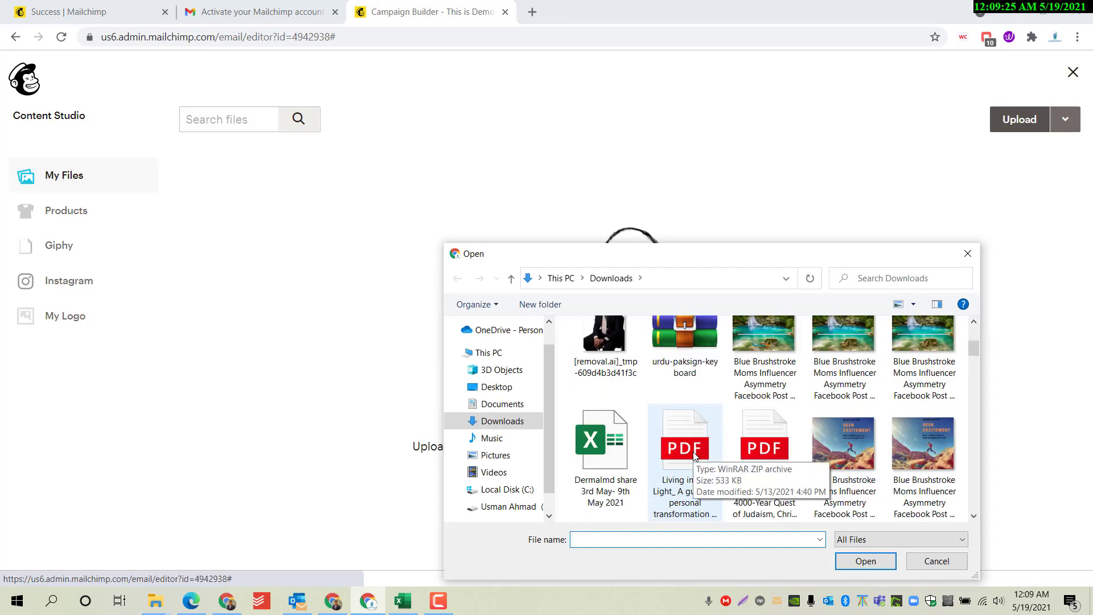
double_click(767, 357)
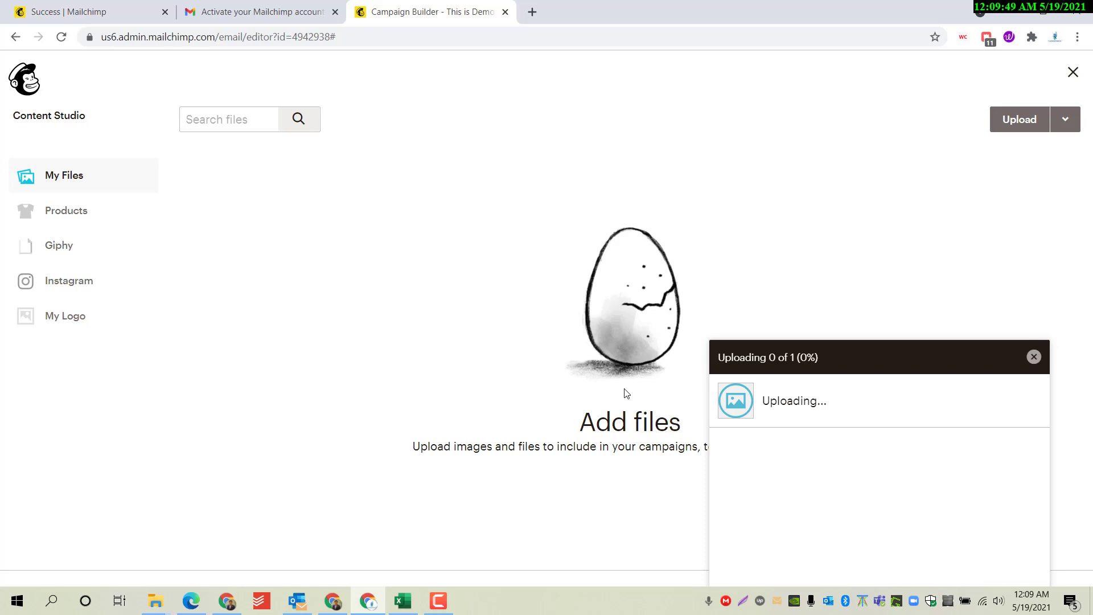
left_click(437, 601)
Insert the uploaded LIVING LIFE banner into the photo block.
left_click(803, 524)
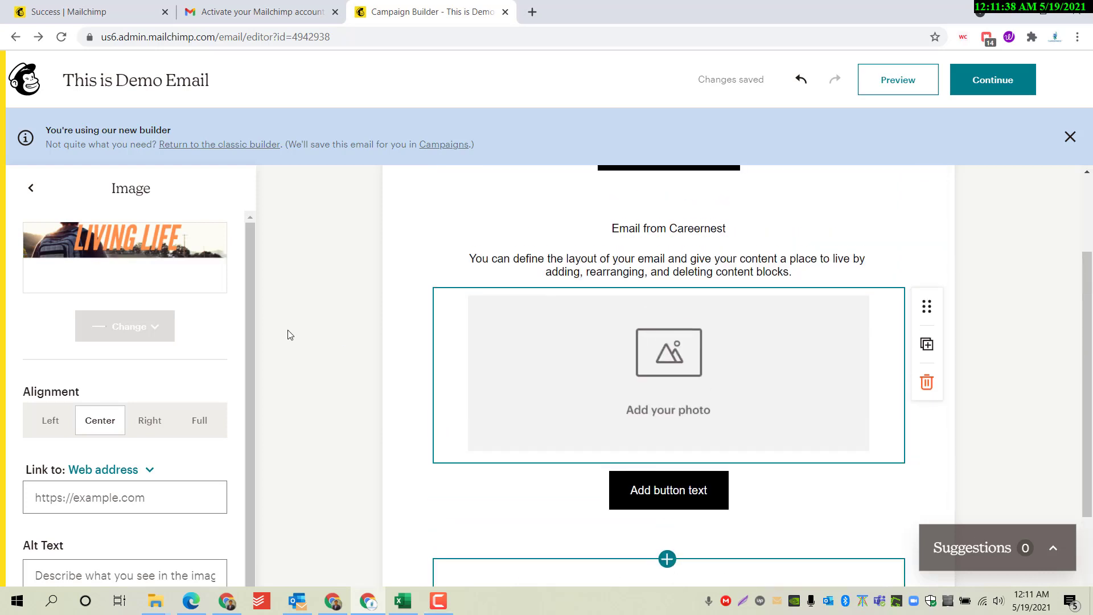
scroll(288, 334, "down", 5)
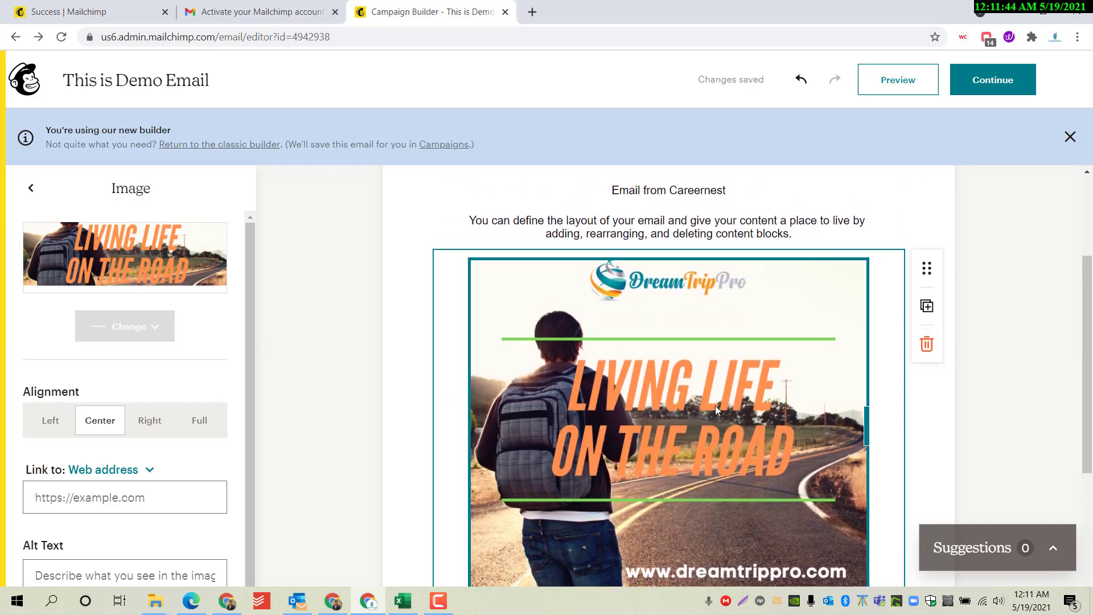
scroll(715, 405, "down", 4)
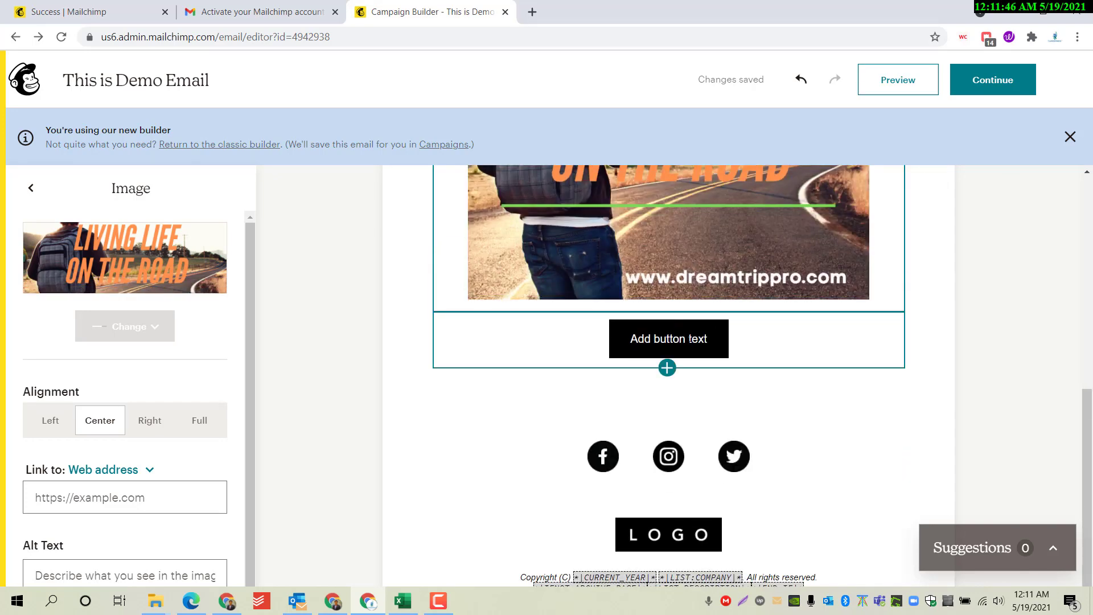
Replace the button's placeholder text with the label APPLY NOW.
left_click(689, 339)
key("ctrl+a")
key("BackSpace")
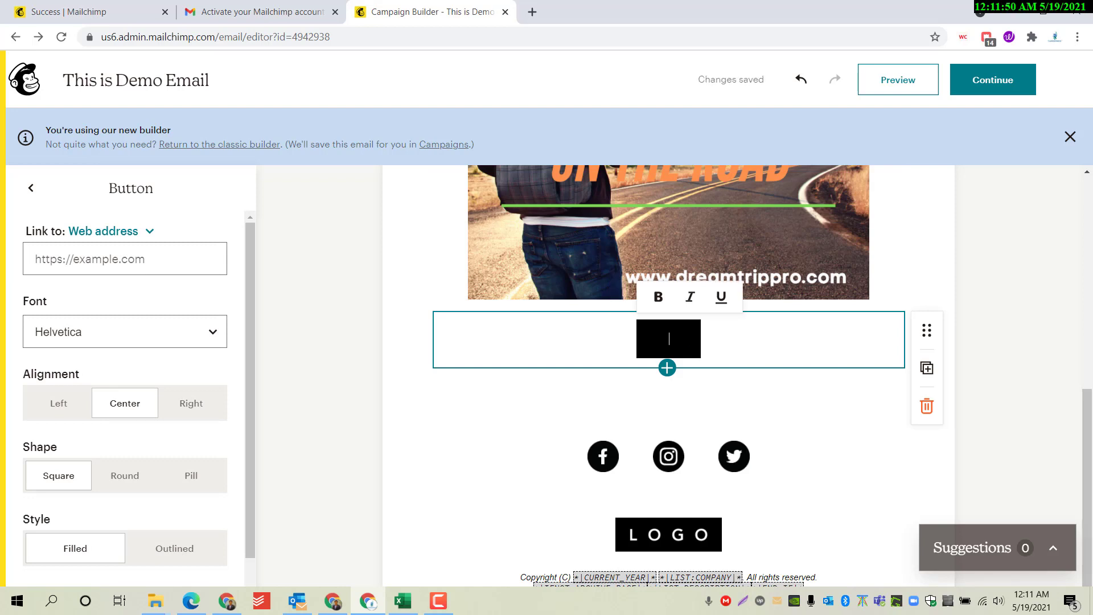
type("APPLY O")
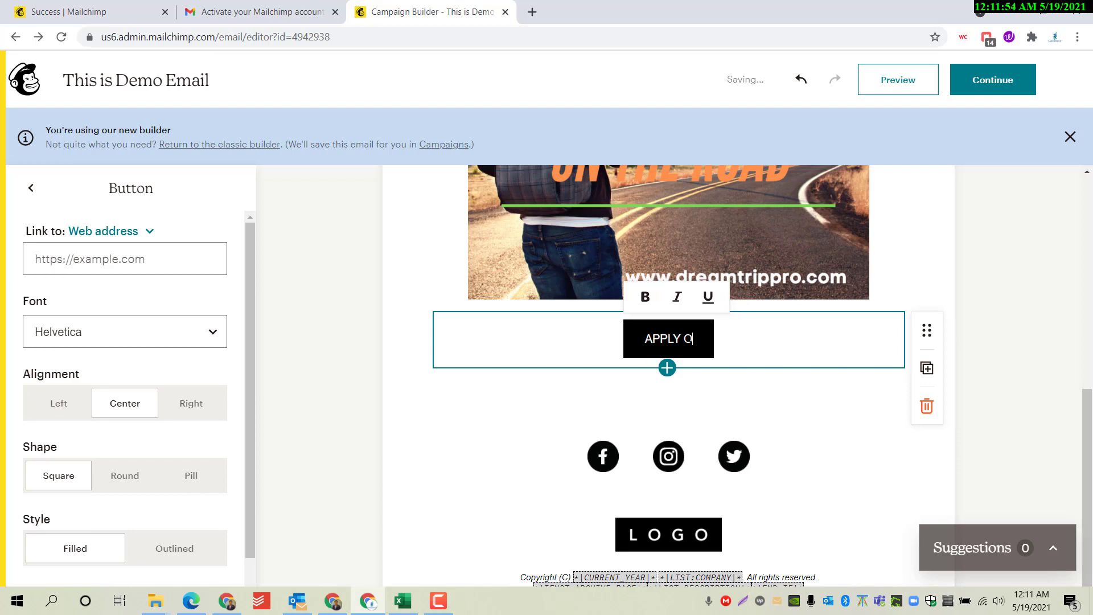
key("BackSpace")
type("NOW")
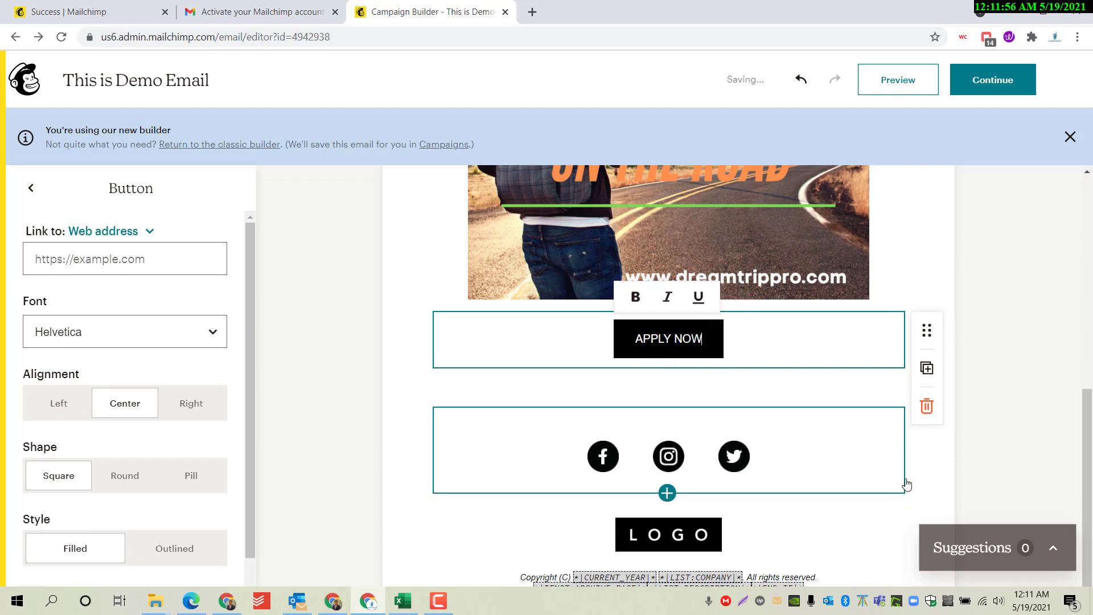
scroll(778, 405, "up", 2)
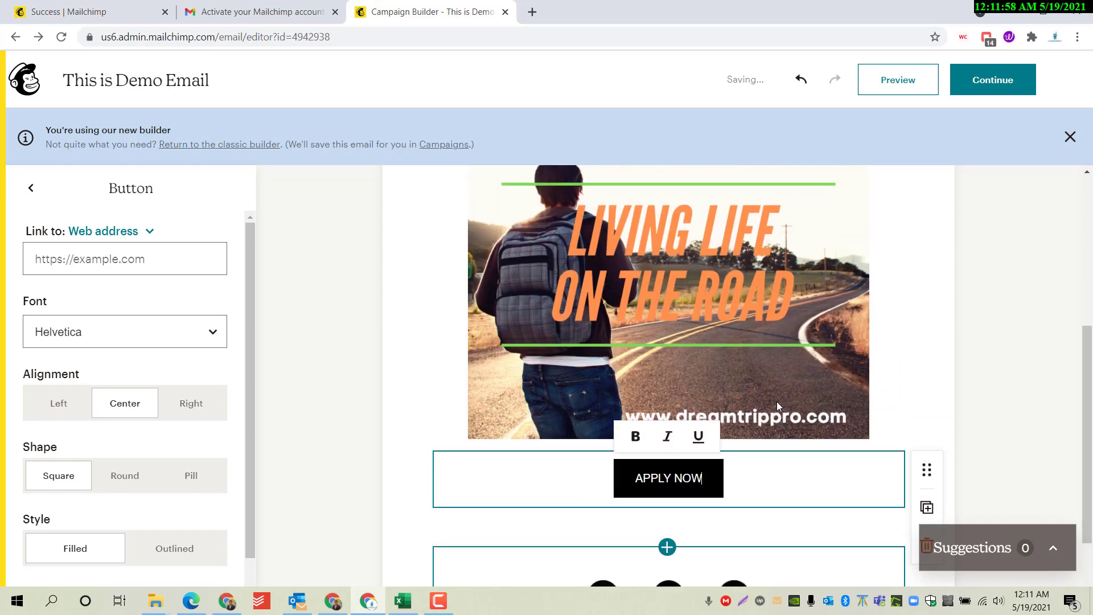
scroll(776, 402, "up", 5)
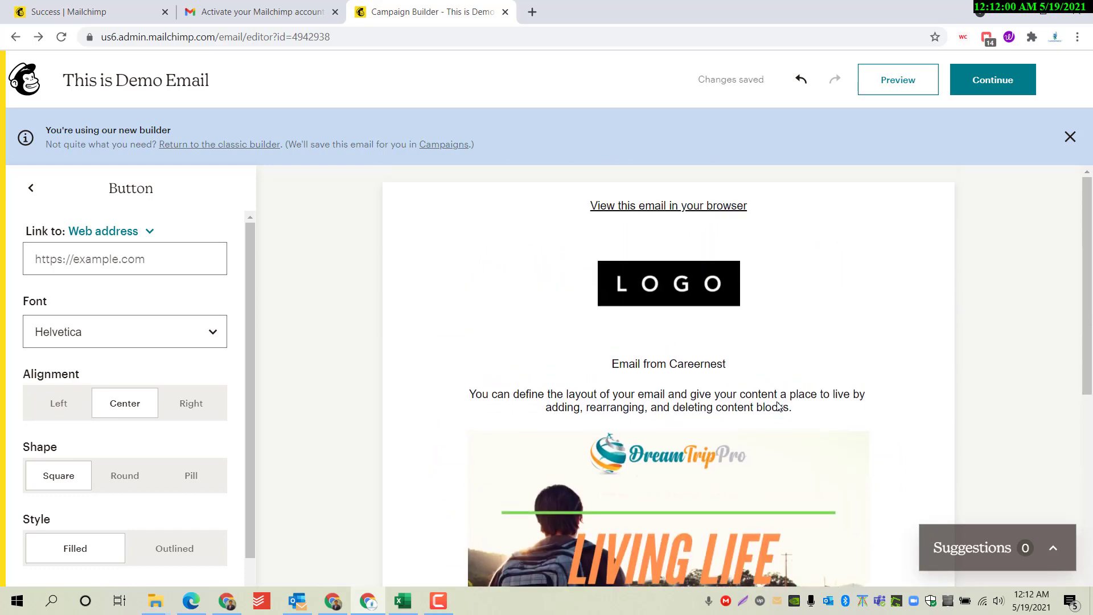
scroll(779, 405, "down", 6)
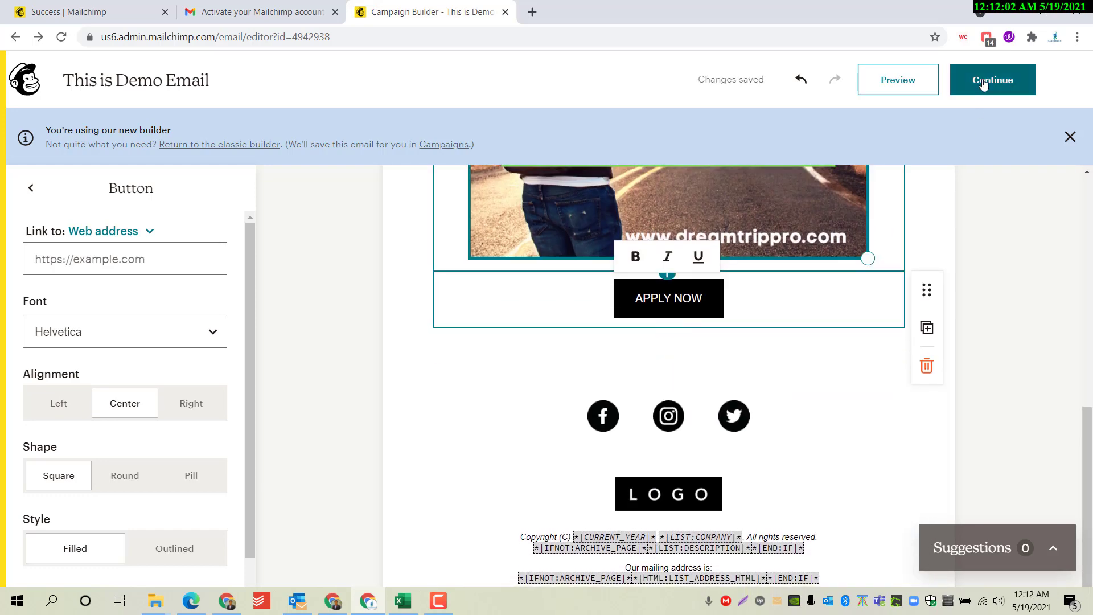
Continue to the campaign checklist and review its To, From, Subject and Content sections.
left_click(983, 83)
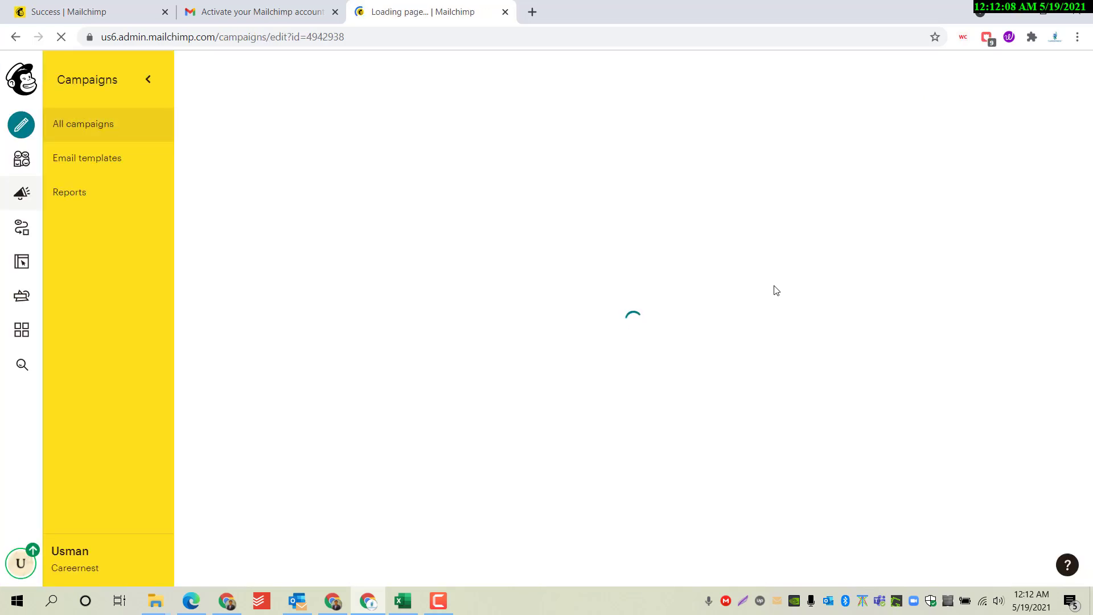
scroll(775, 291, "down", 5)
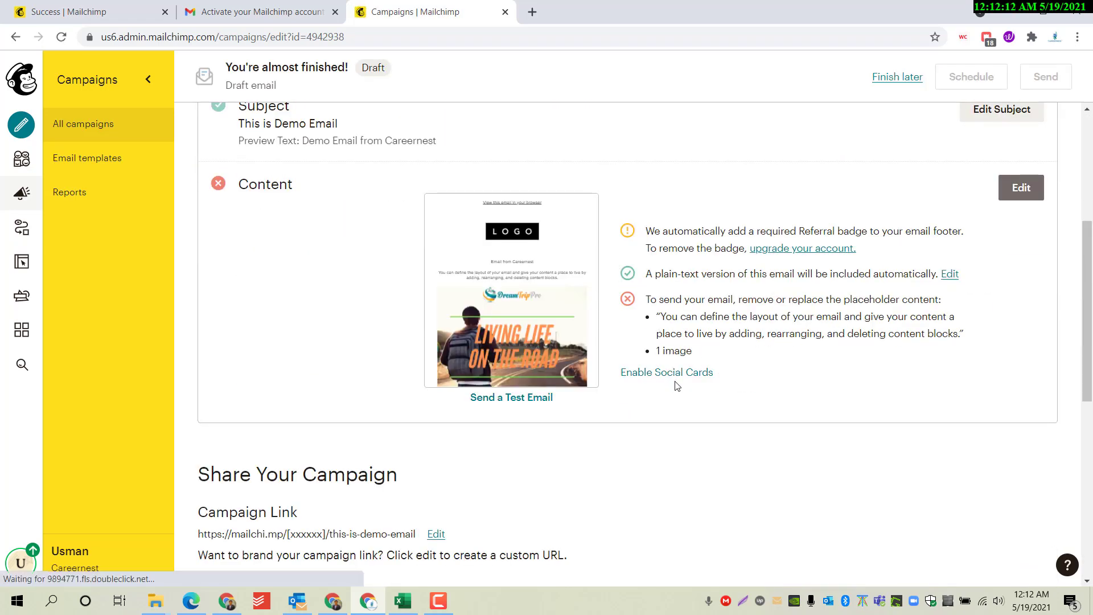
scroll(723, 366, "down", 8)
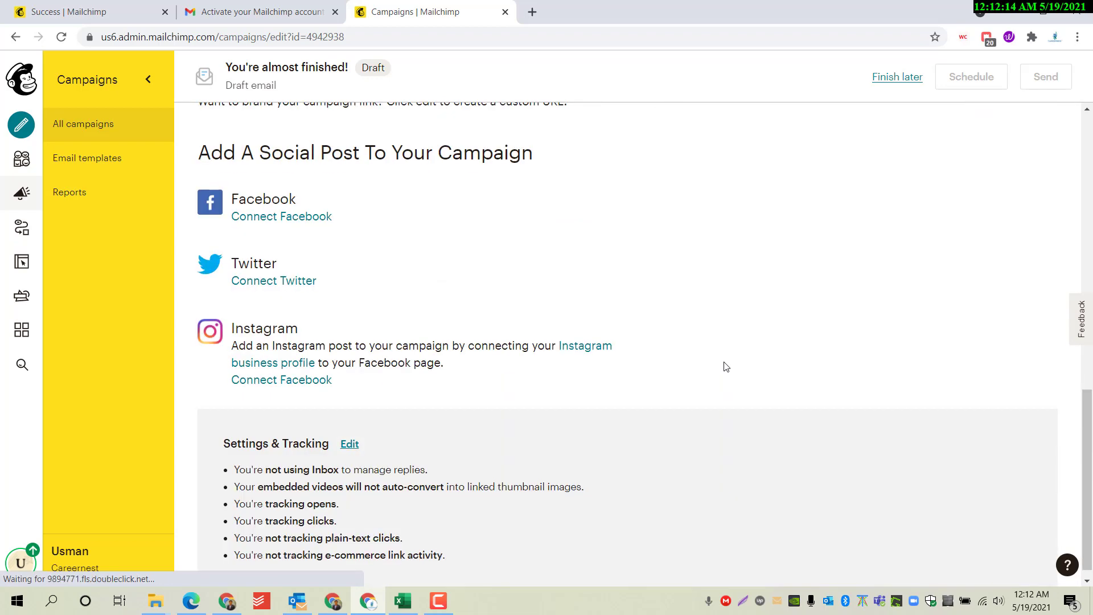
scroll(726, 366, "up", 10)
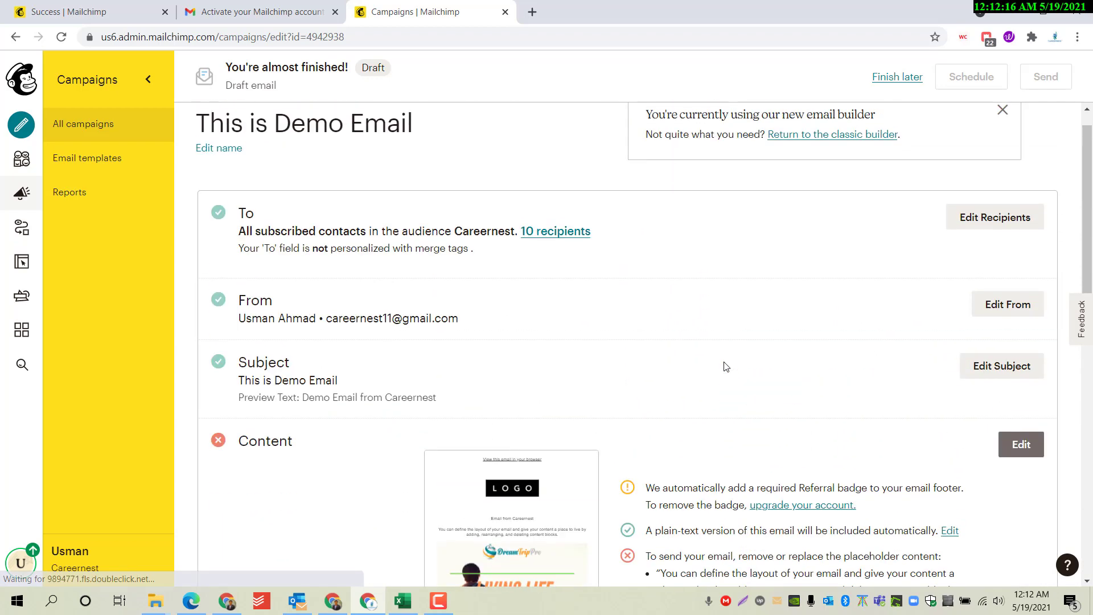
scroll(726, 366, "up", 1)
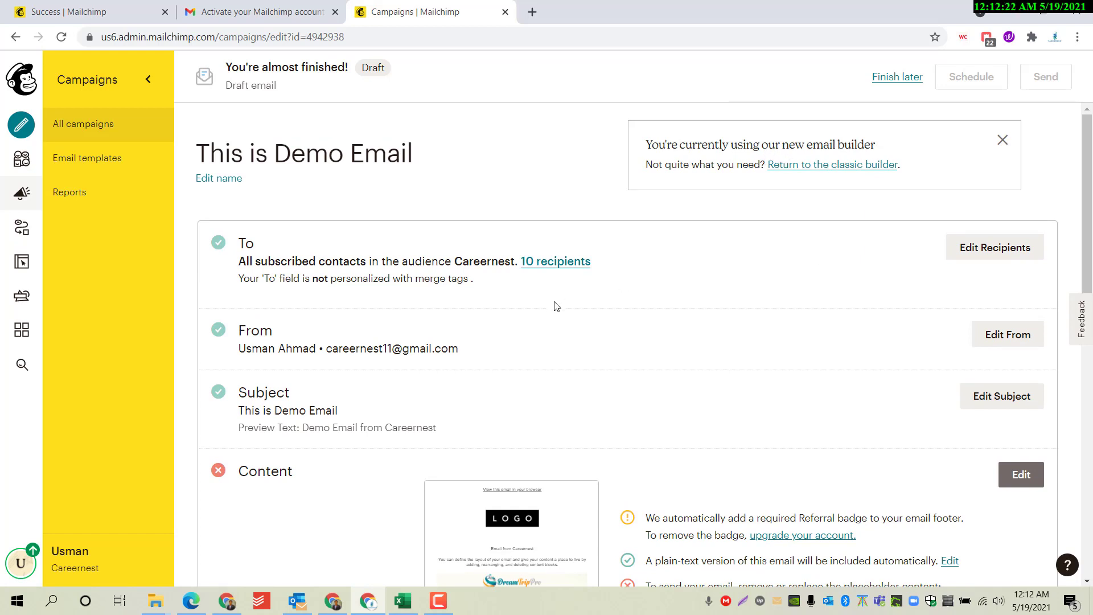
scroll(557, 306, "down", 2)
scroll(859, 435, "down", 2)
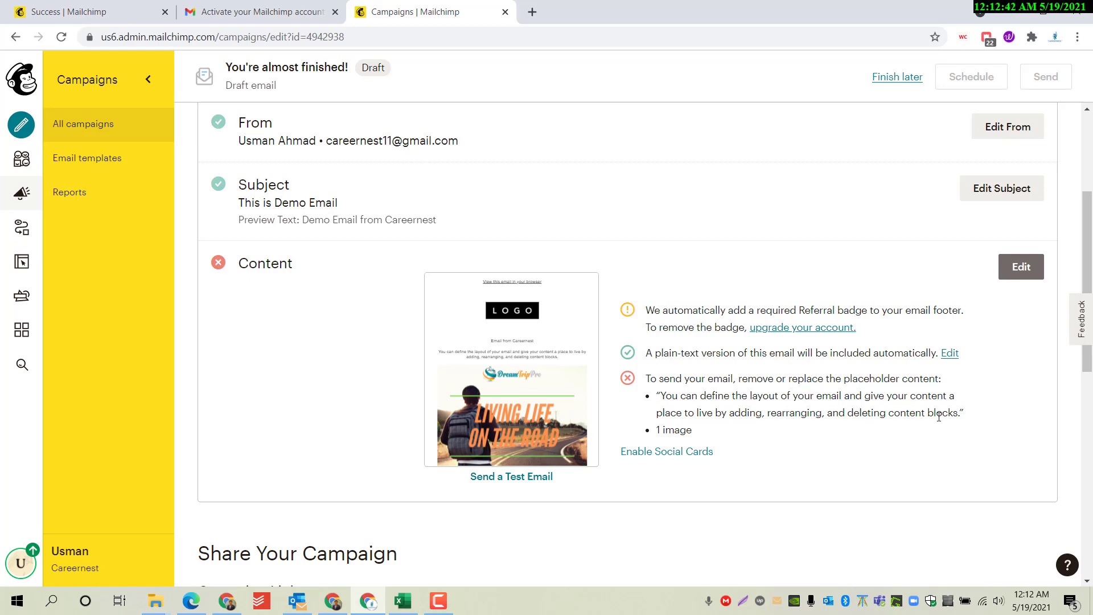
Reopen the email design and delete the placeholder LOGO block at the top.
left_click(1002, 277)
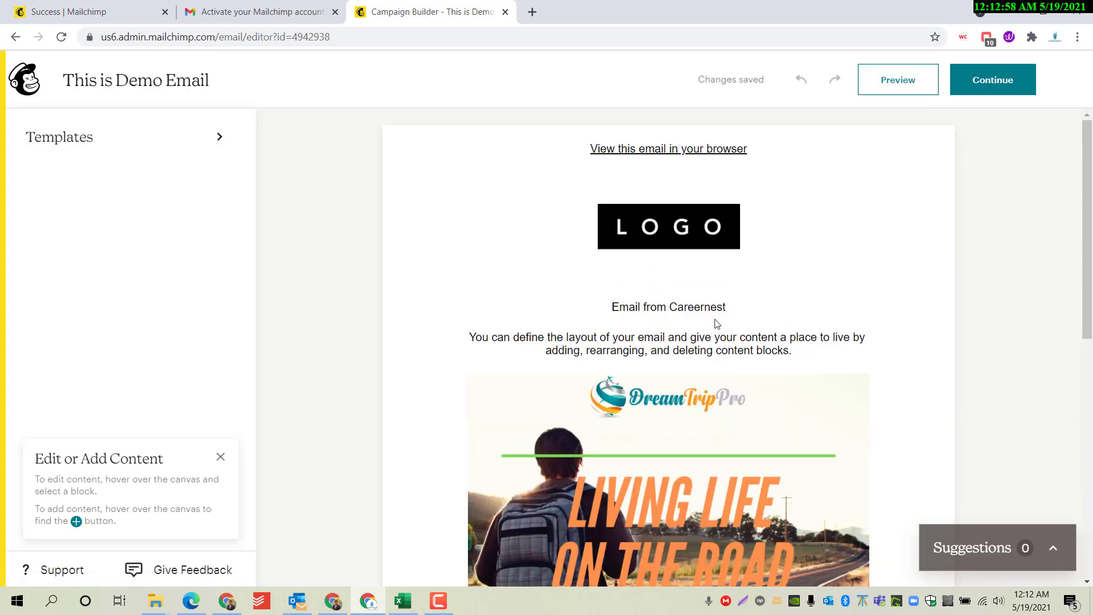
left_click(719, 210)
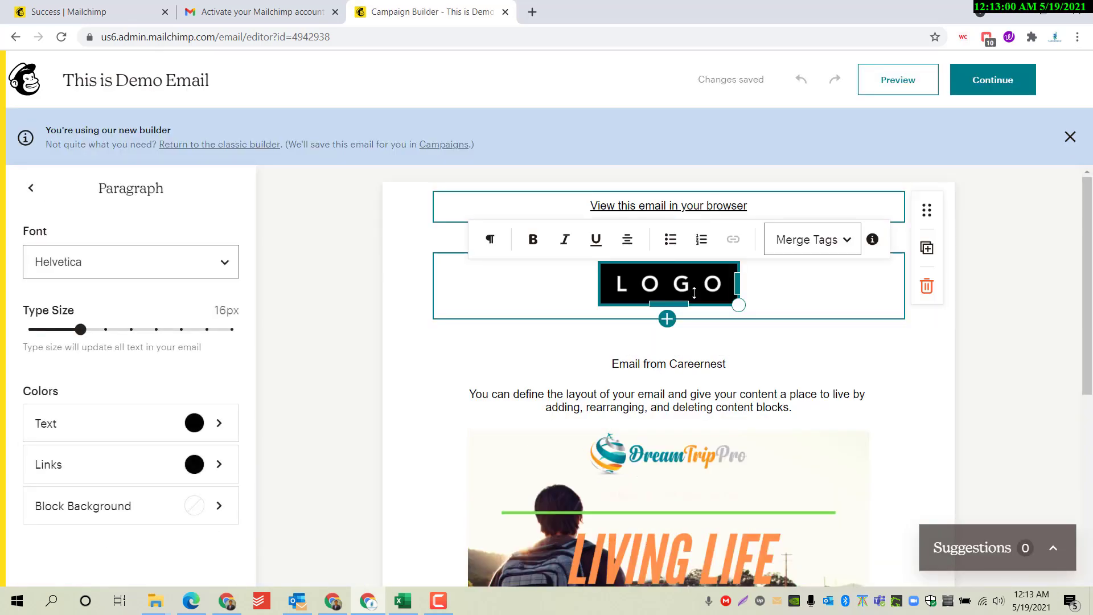
left_click(760, 303)
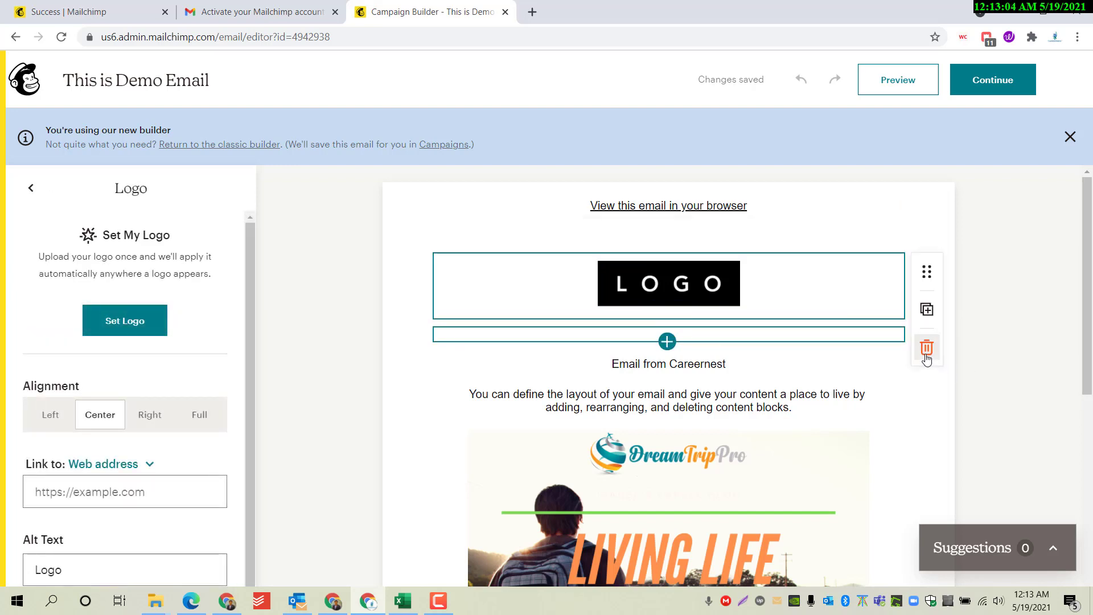
left_click(927, 347)
scroll(729, 329, "down", 1)
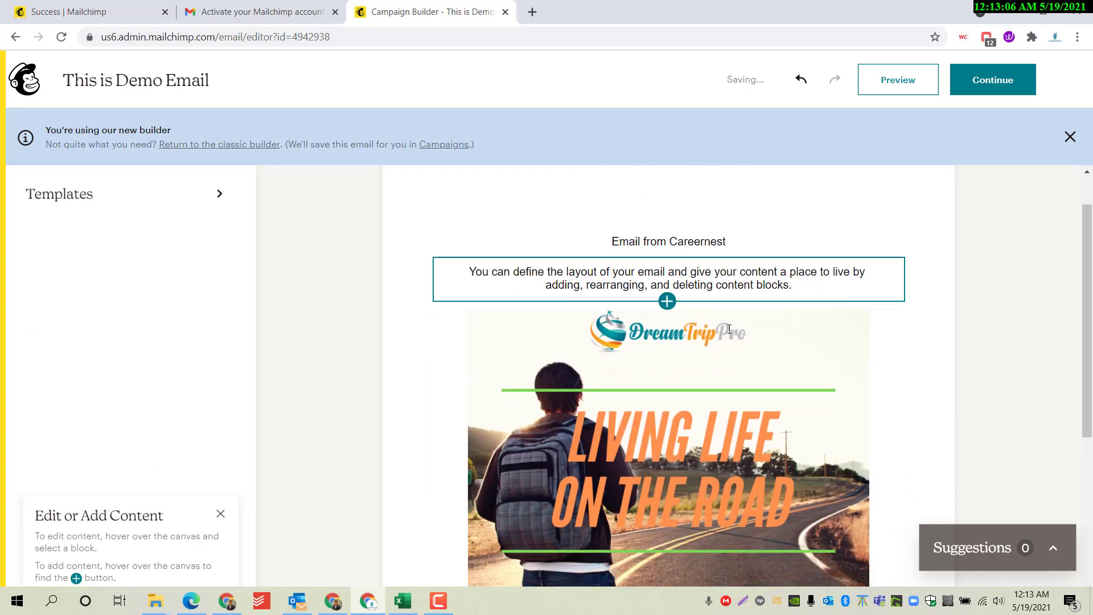
Replace the intro text with 'This email is intended for the subsribers of the Careenest.'.
left_click(645, 276)
key("ctrl+a")
key("BackSpace")
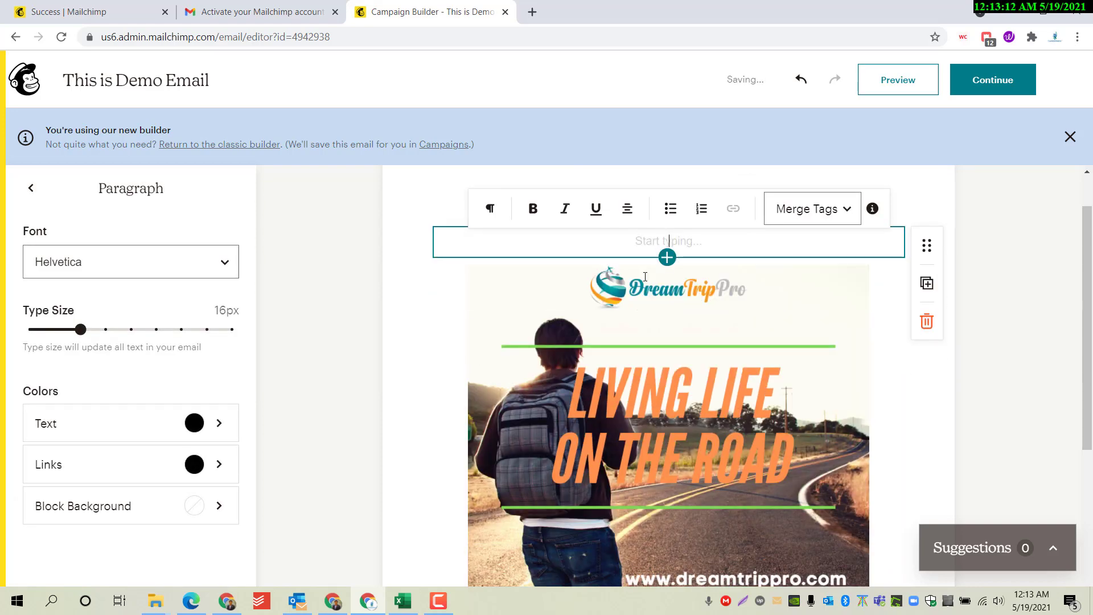
type("T")
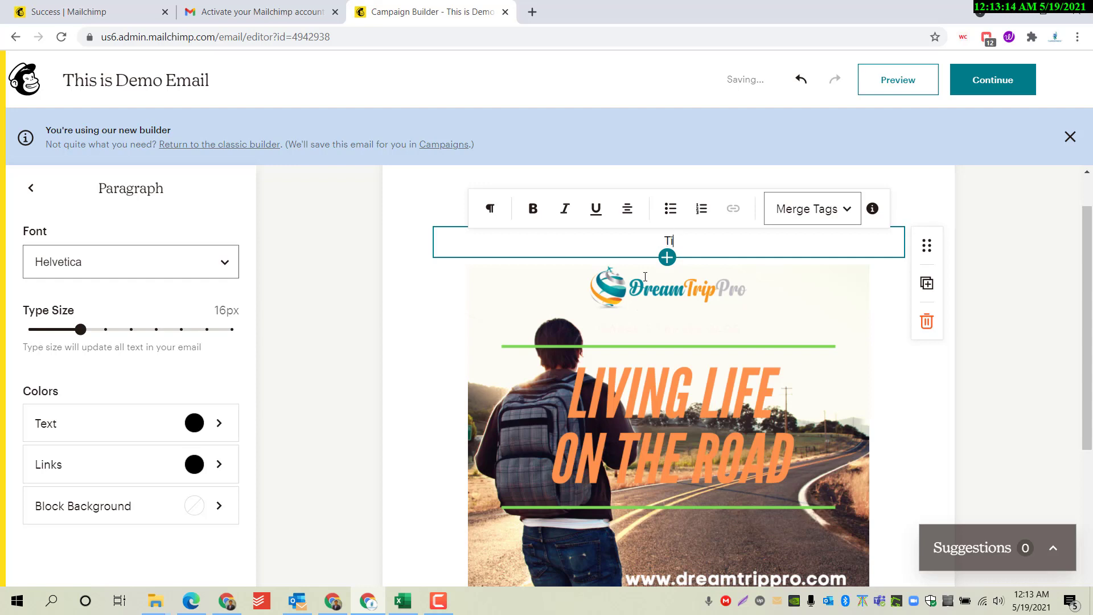
type("his email is inten")
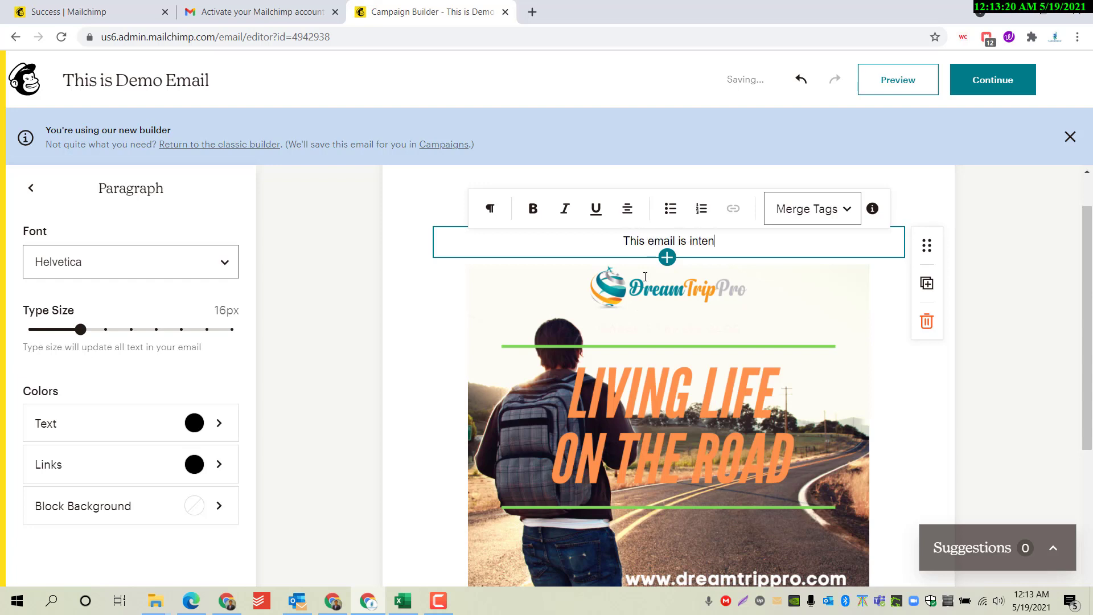
type("ded for the ")
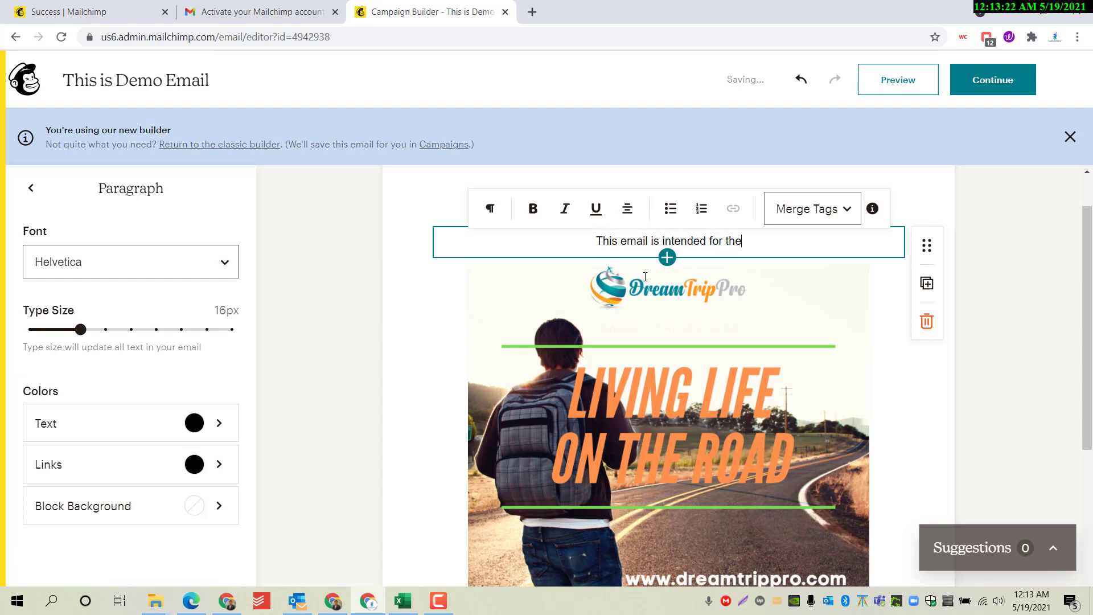
type("su")
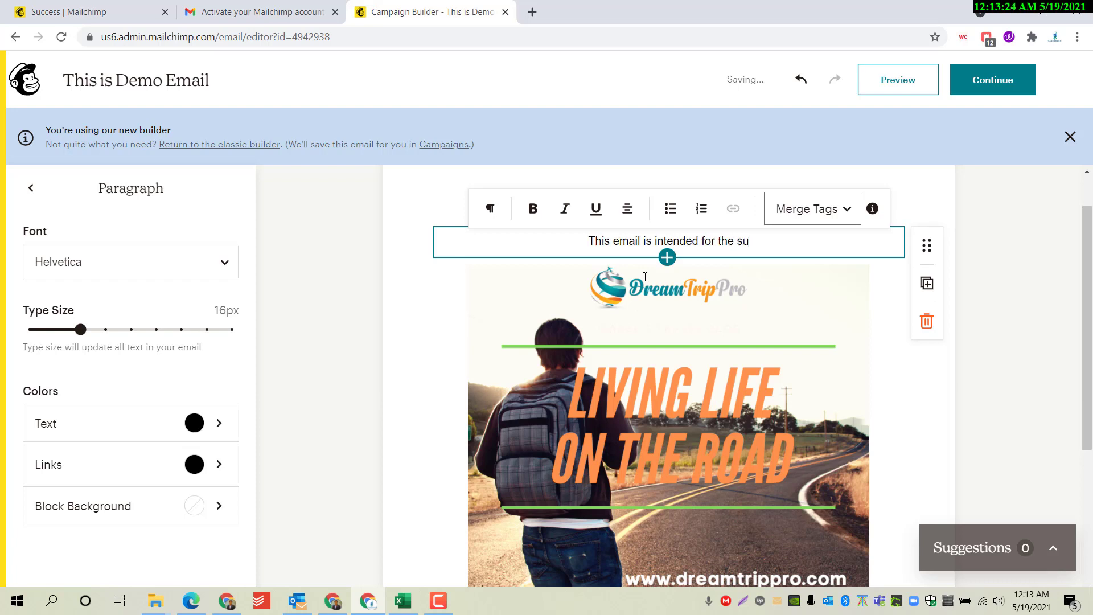
type("bsriber")
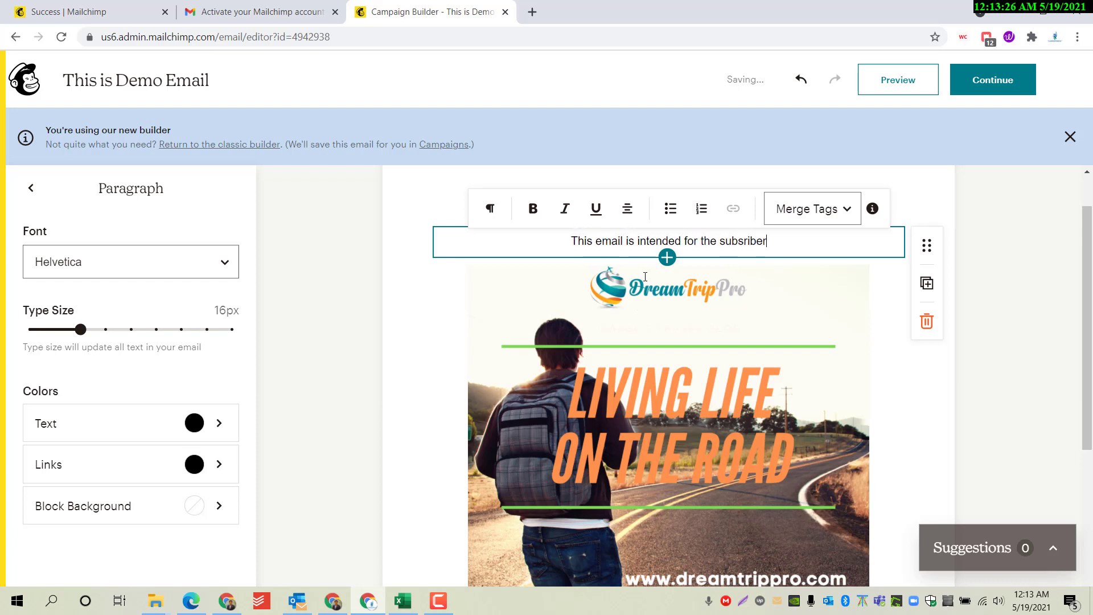
type("s of the C")
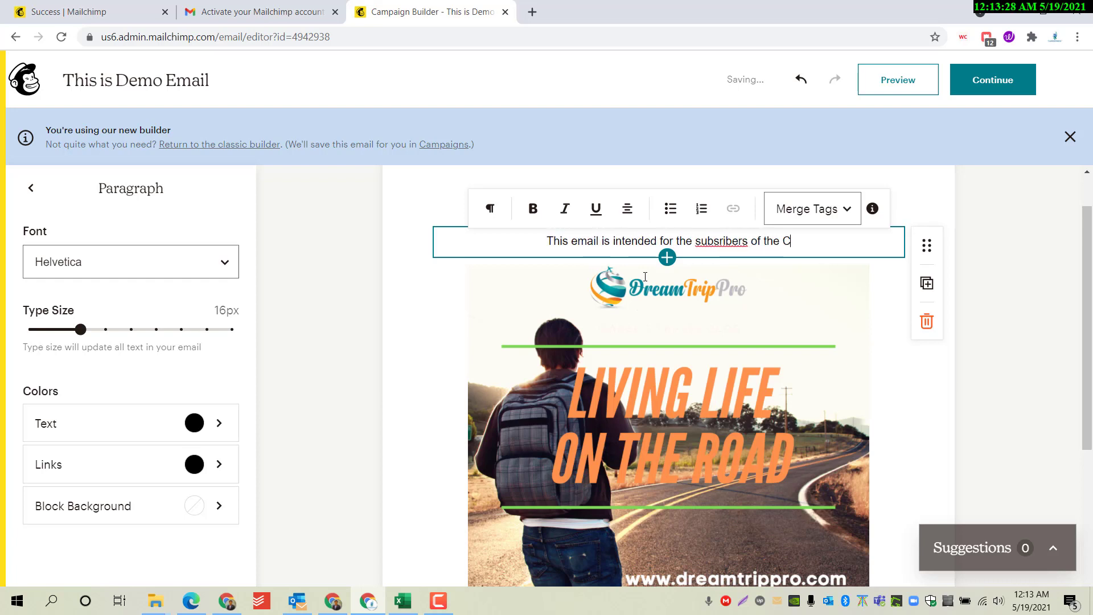
type("areenest")
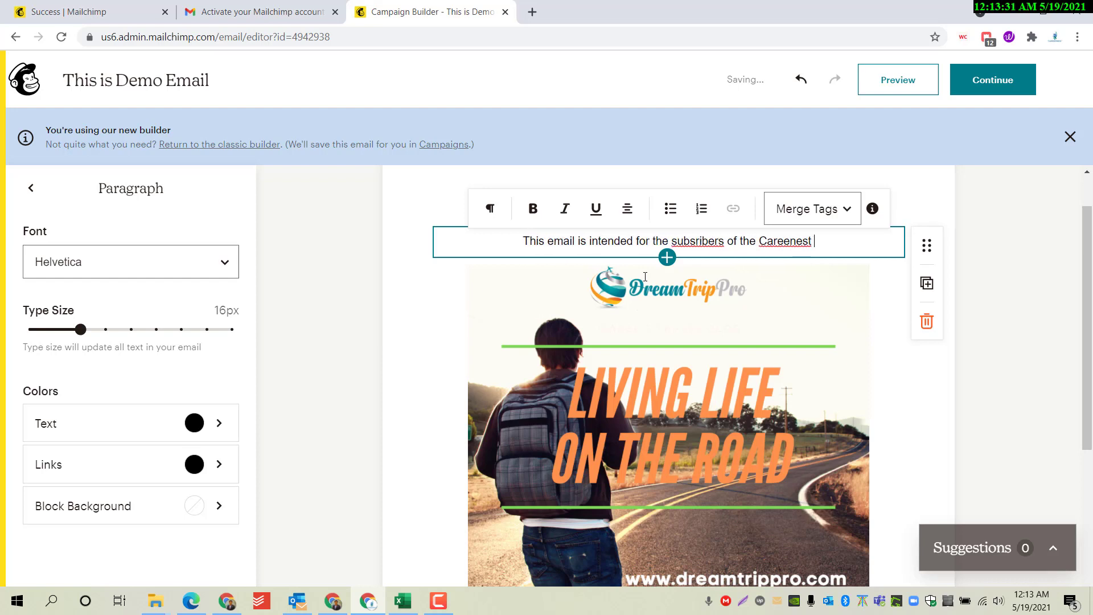
key("BackSpace")
type(".")
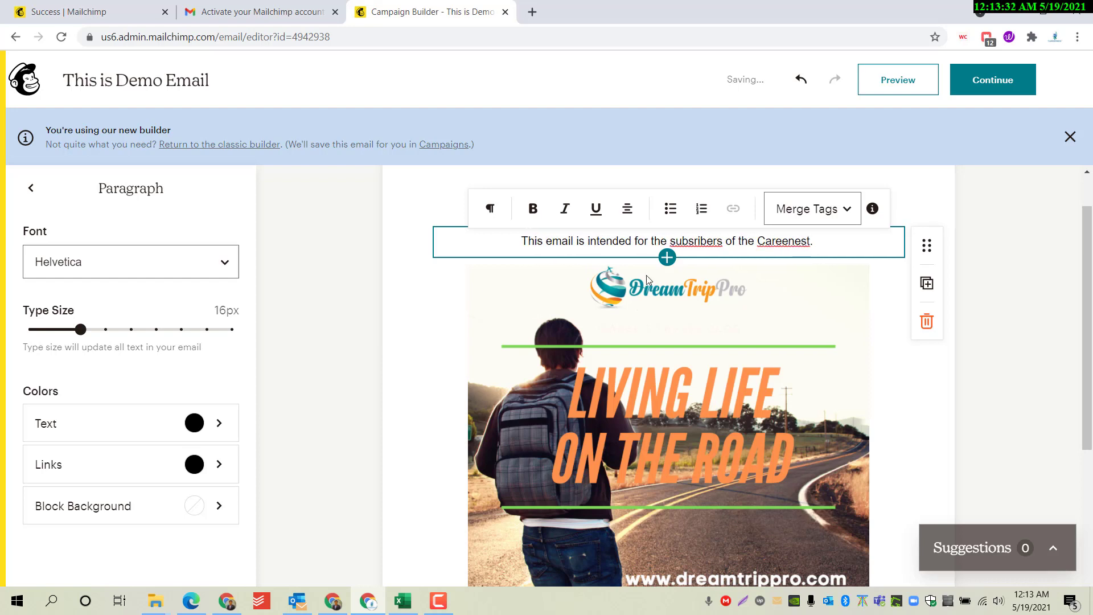
Correct the misspelling 'subsribers' to 'subscribers' using the spelling suggestions.
right_click(700, 239)
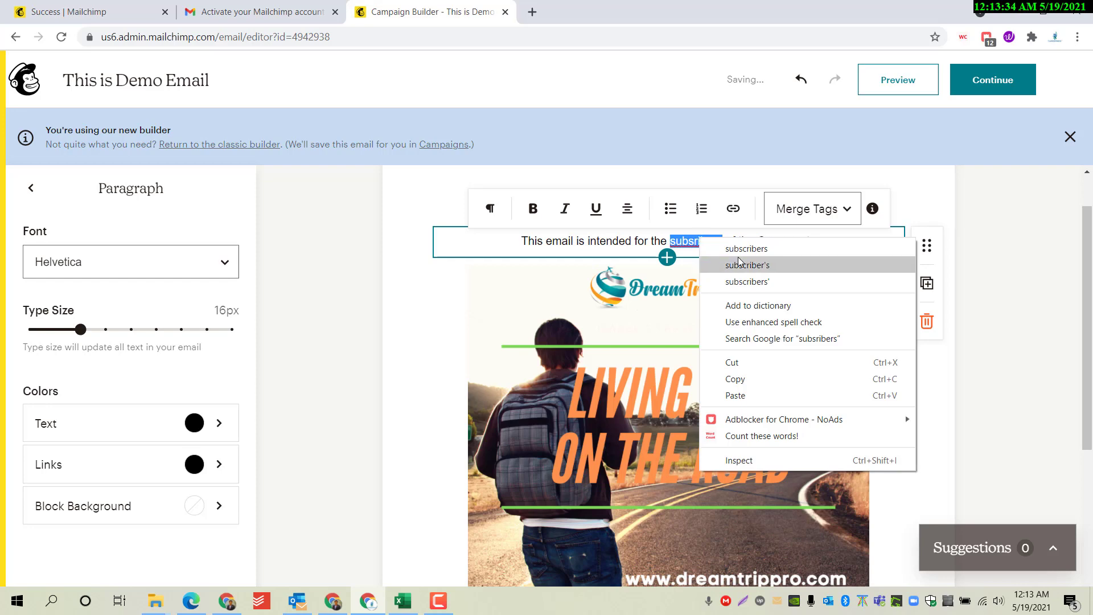
left_click(740, 246)
scroll(790, 329, "down", 6)
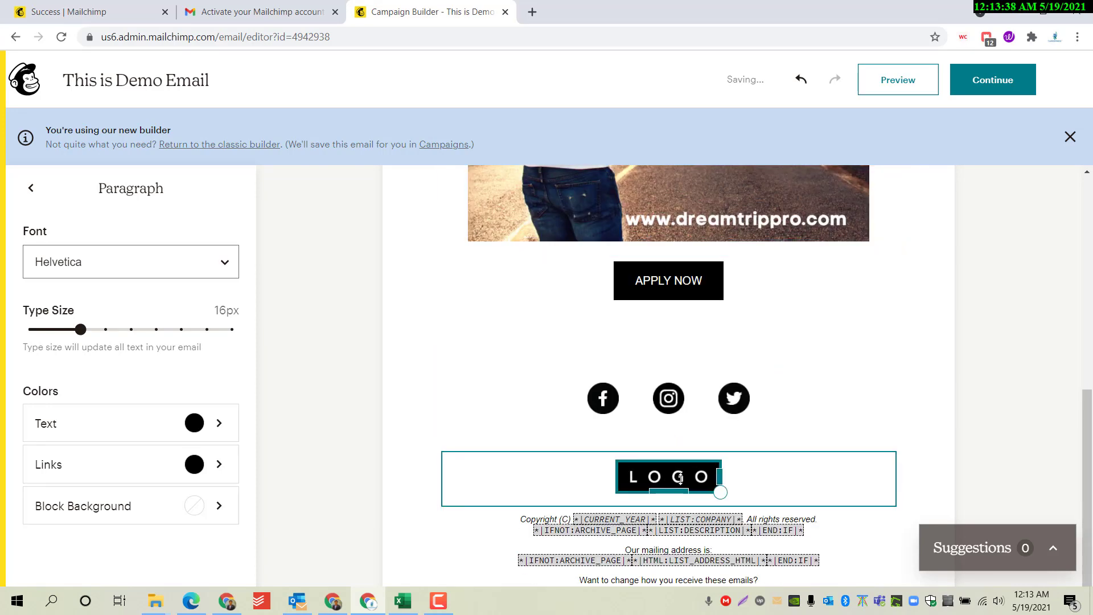
left_click(787, 481)
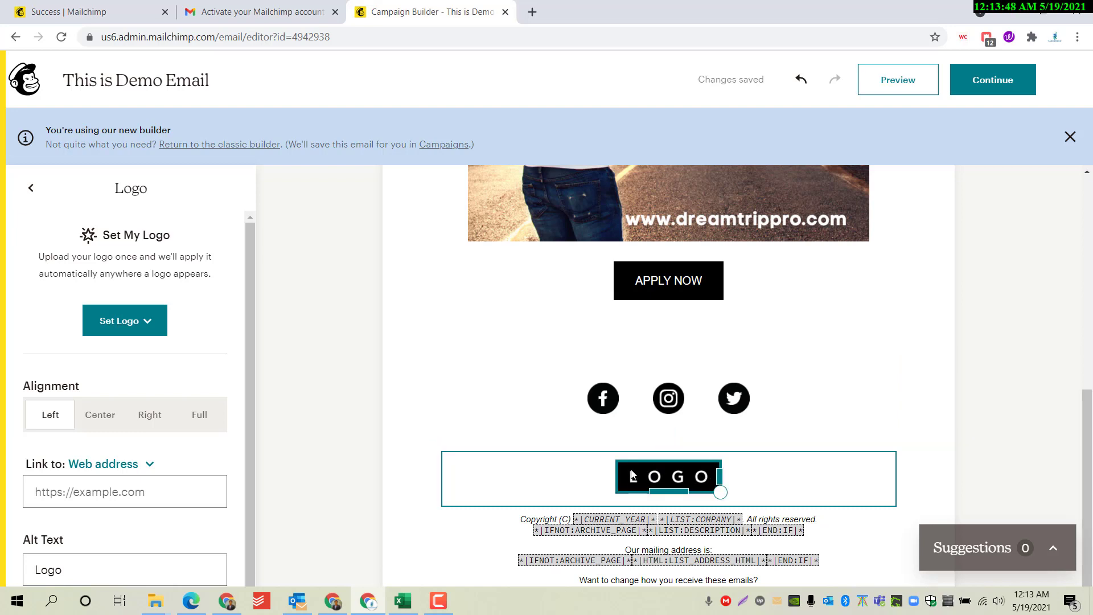
Switch off the Logo toggle in the footer section's Content settings.
left_click(708, 484)
left_click(896, 407)
left_click(842, 463)
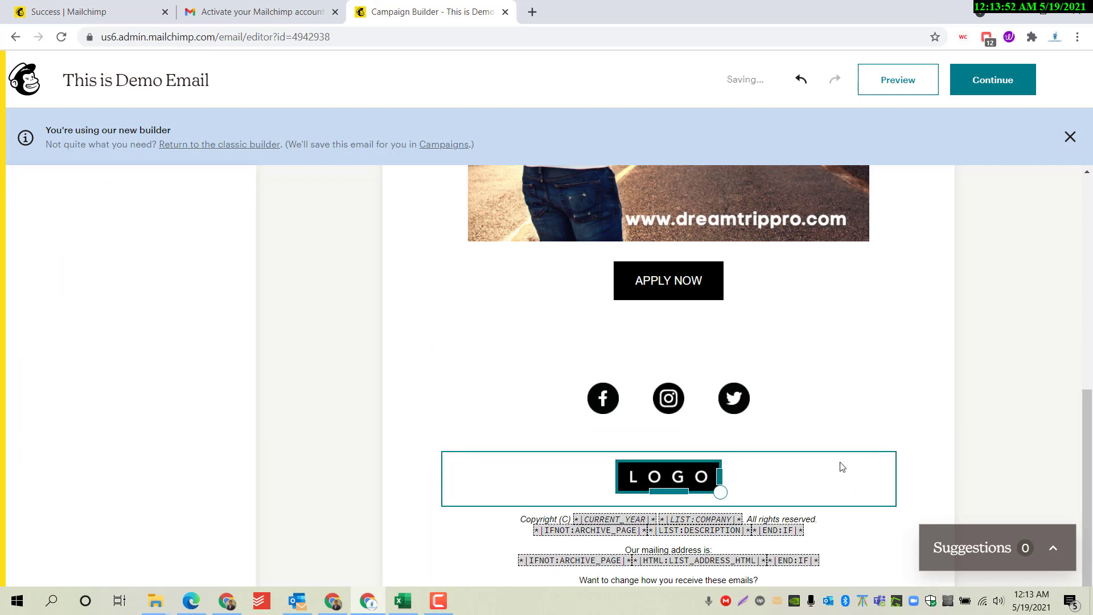
left_click(903, 474)
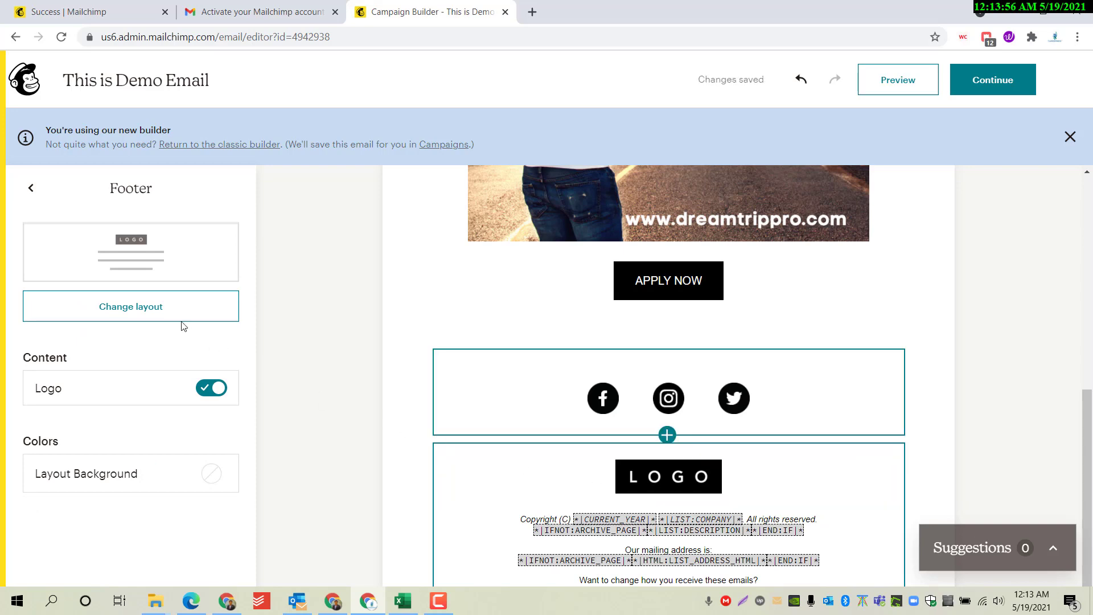
left_click(203, 395)
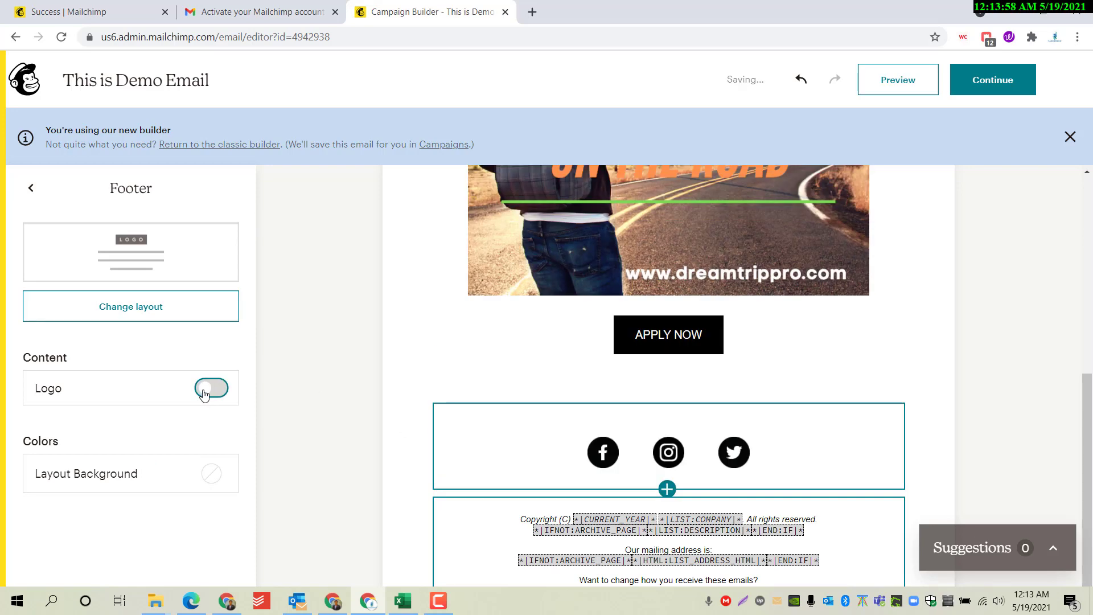
scroll(868, 387, "up", 7)
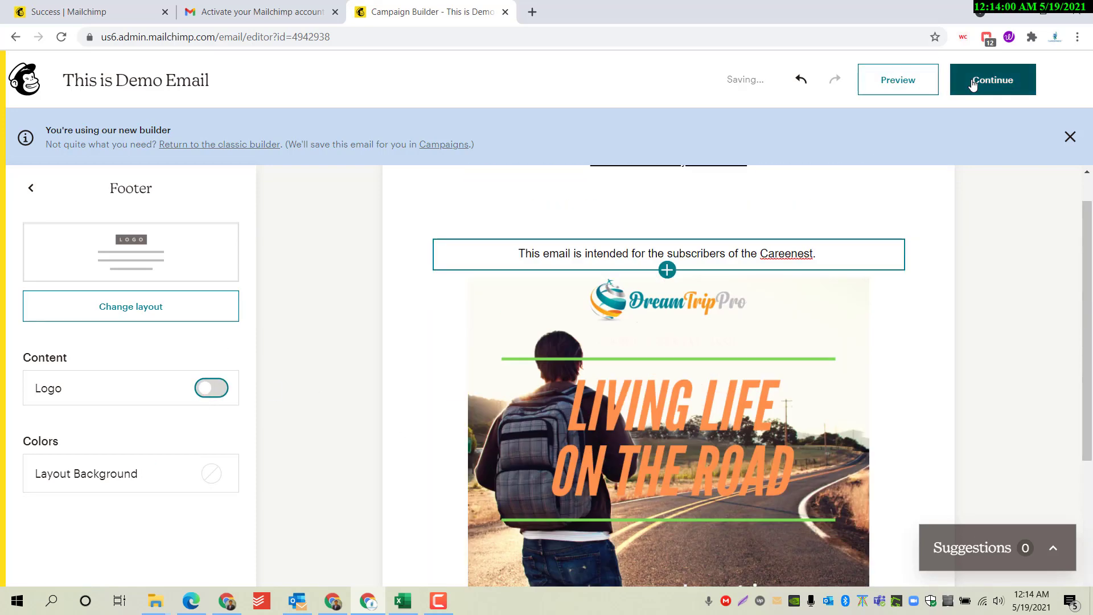
Send 'This is Demo Email' now to the 10 Careernest subscribers.
left_click(971, 80)
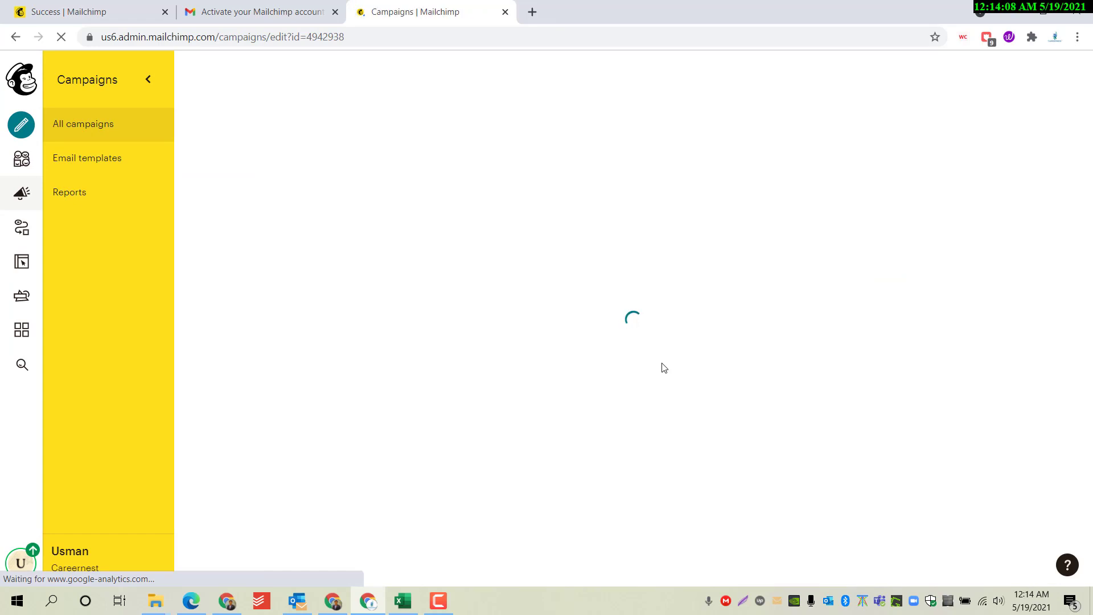
scroll(664, 368, "down", 3)
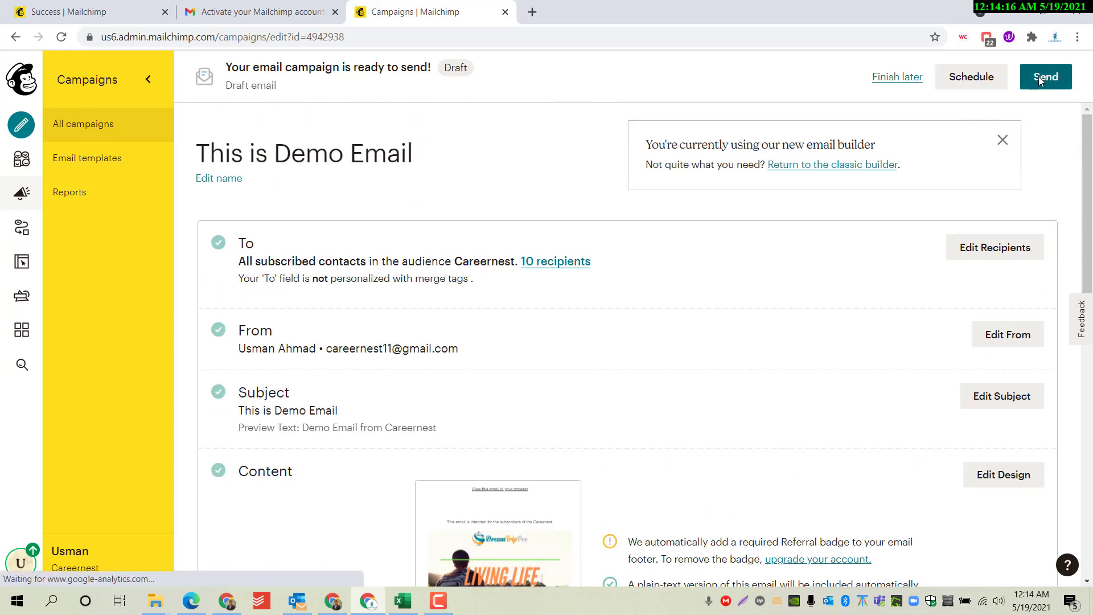
left_click(1048, 80)
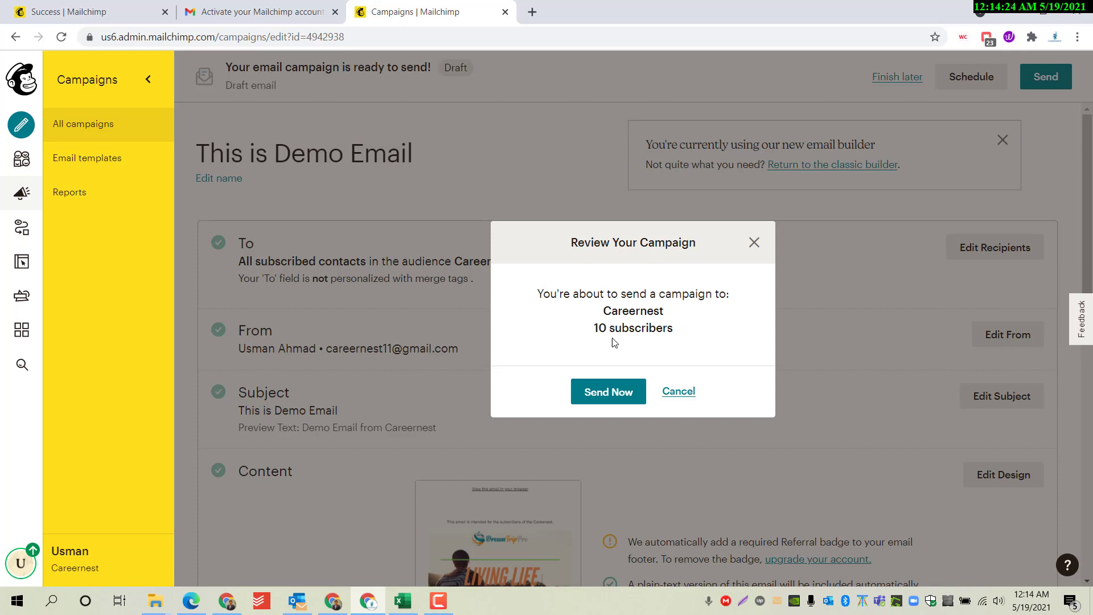
left_click_drag(593, 333, 678, 336)
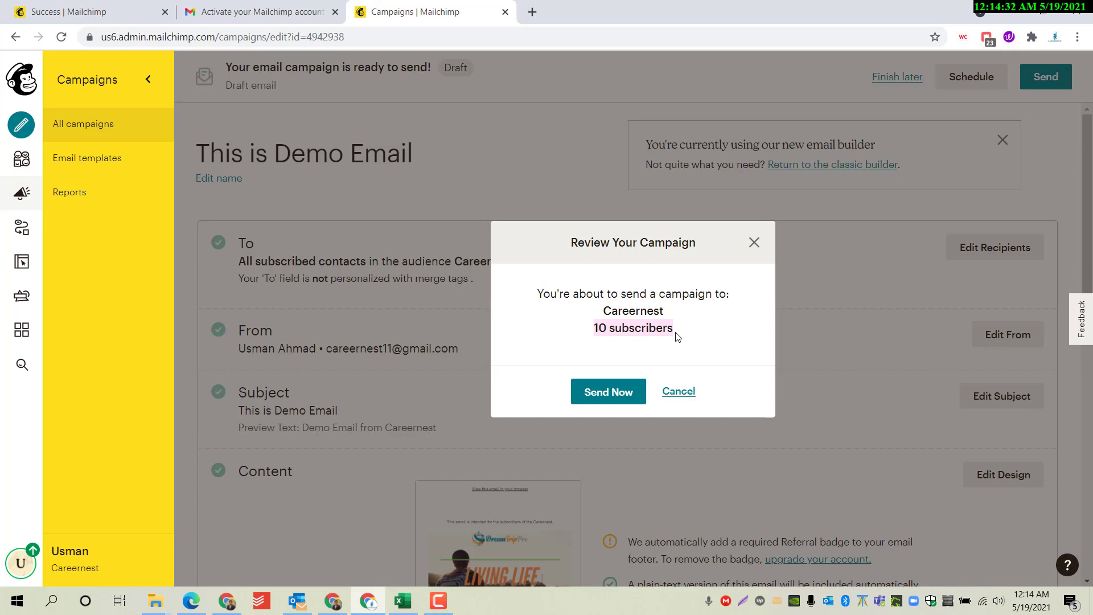
left_click(611, 392)
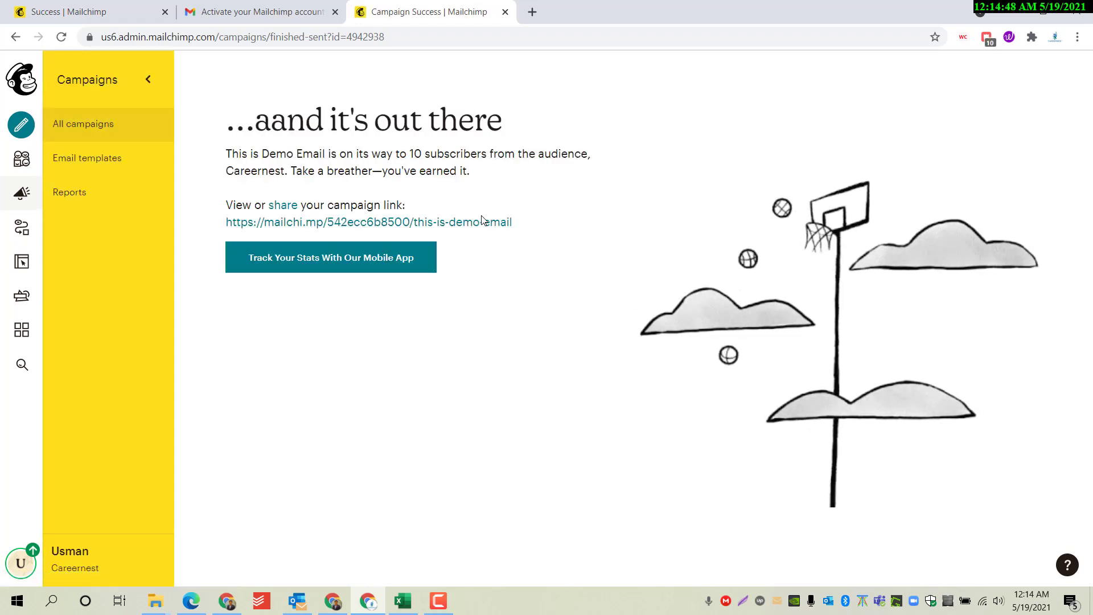
In Outlook, check the Inbox and Junk Email folders for the campaign email.
left_click(299, 606)
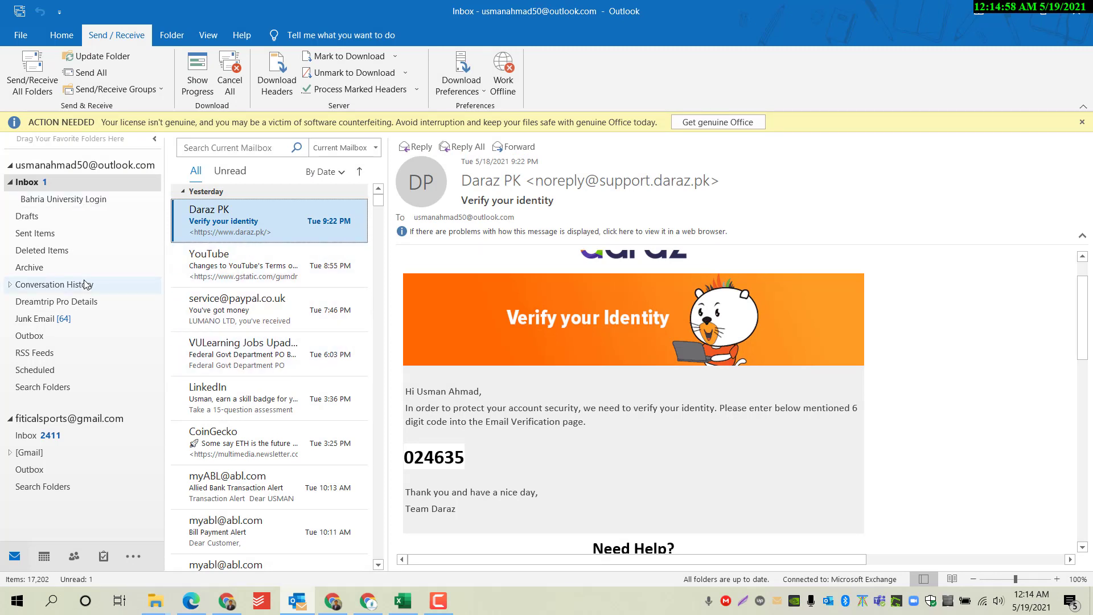
left_click(319, 266)
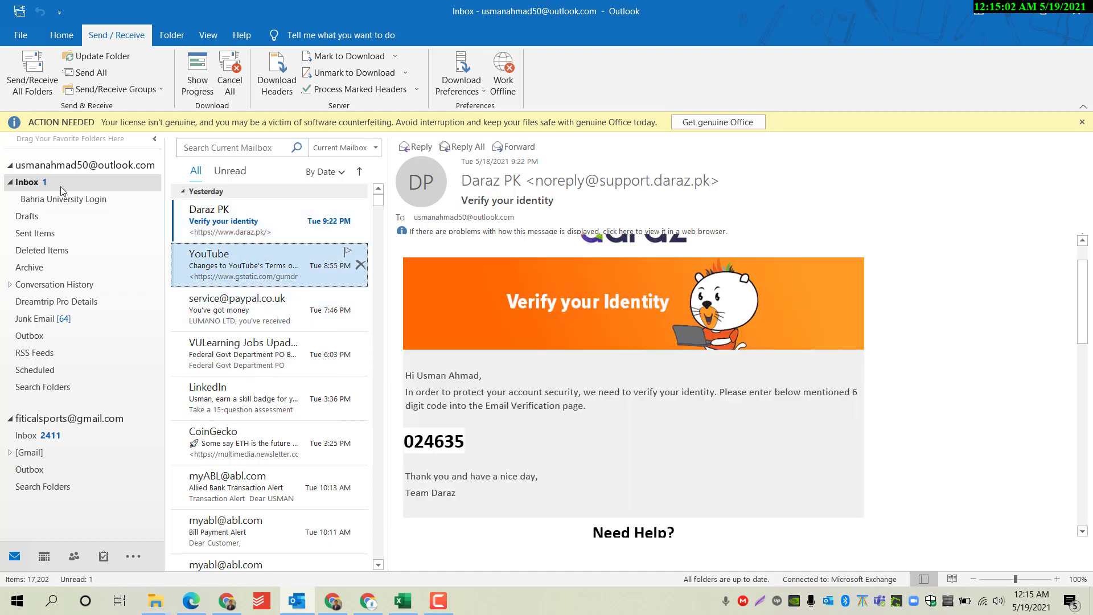
left_click(61, 186)
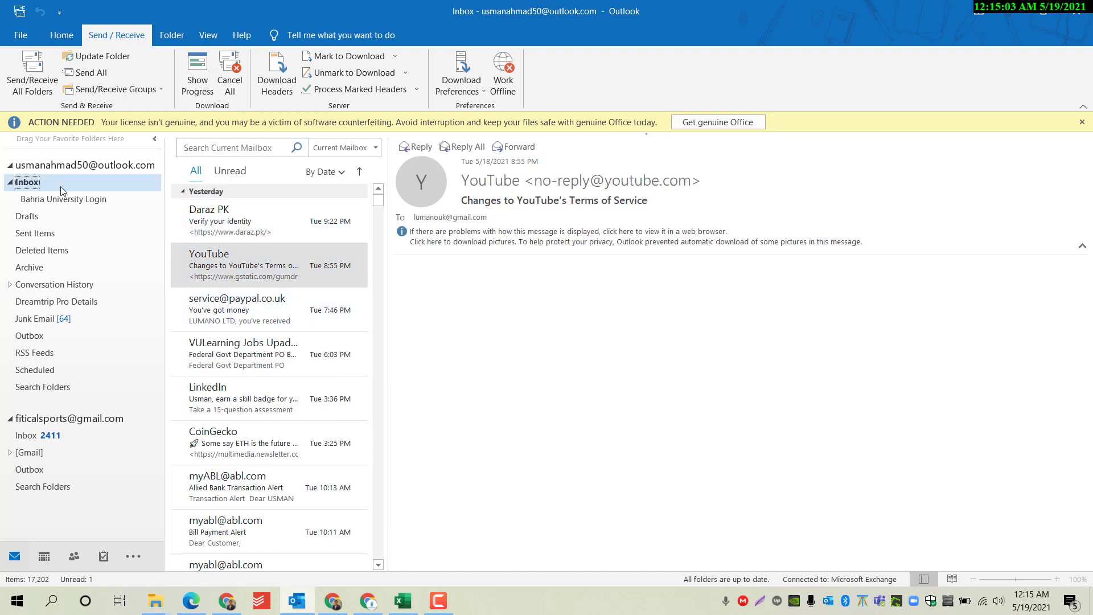
left_click(67, 319)
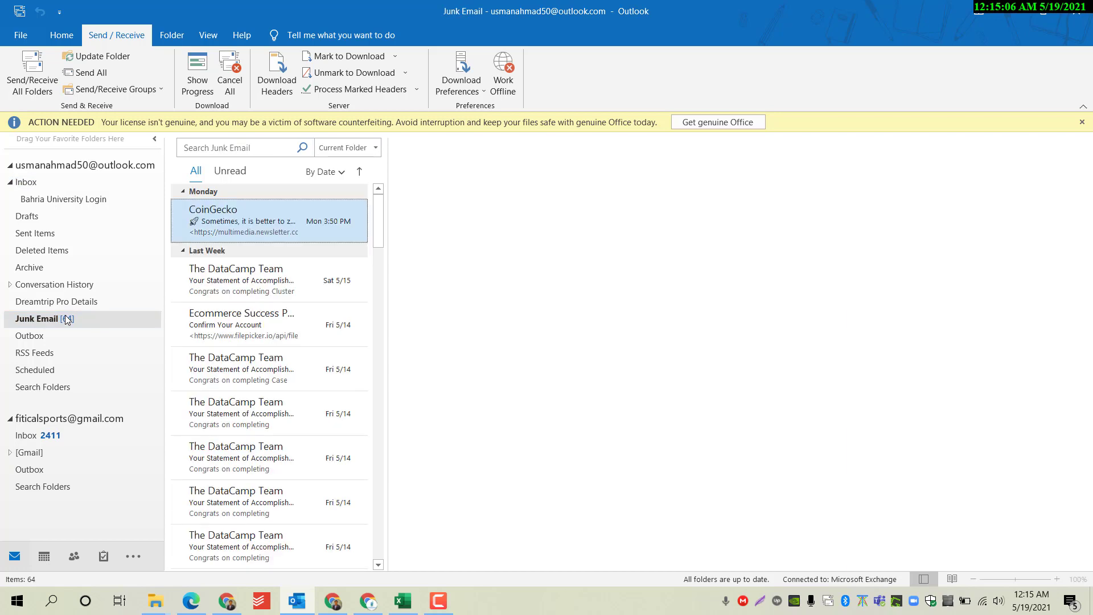
left_click(60, 178)
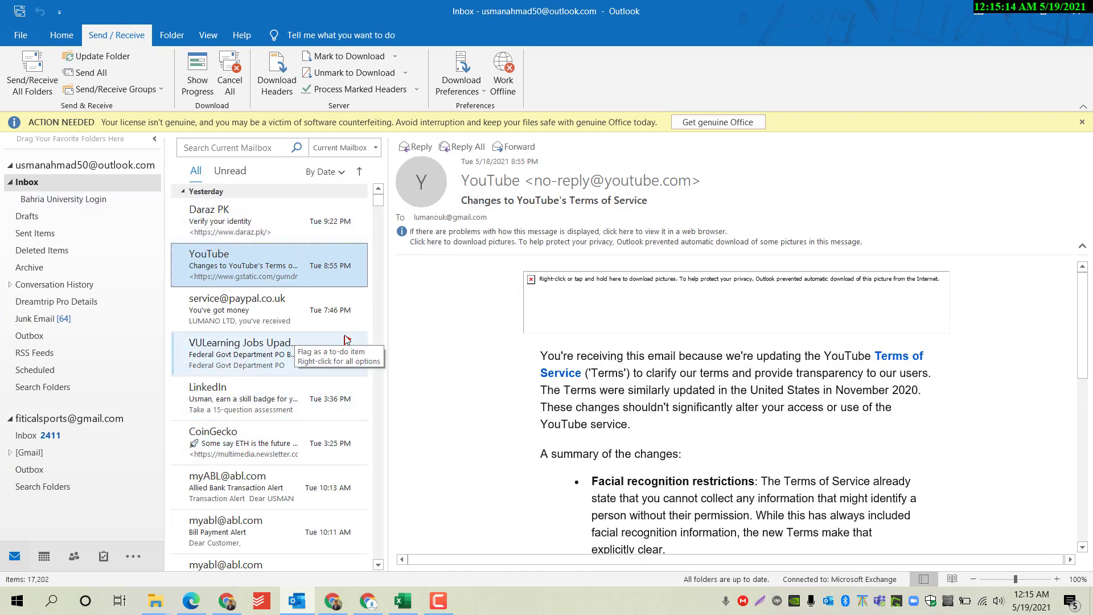
Run Send/Receive All Folders twice, glancing at the Mailchimp page in between.
left_click(26, 57)
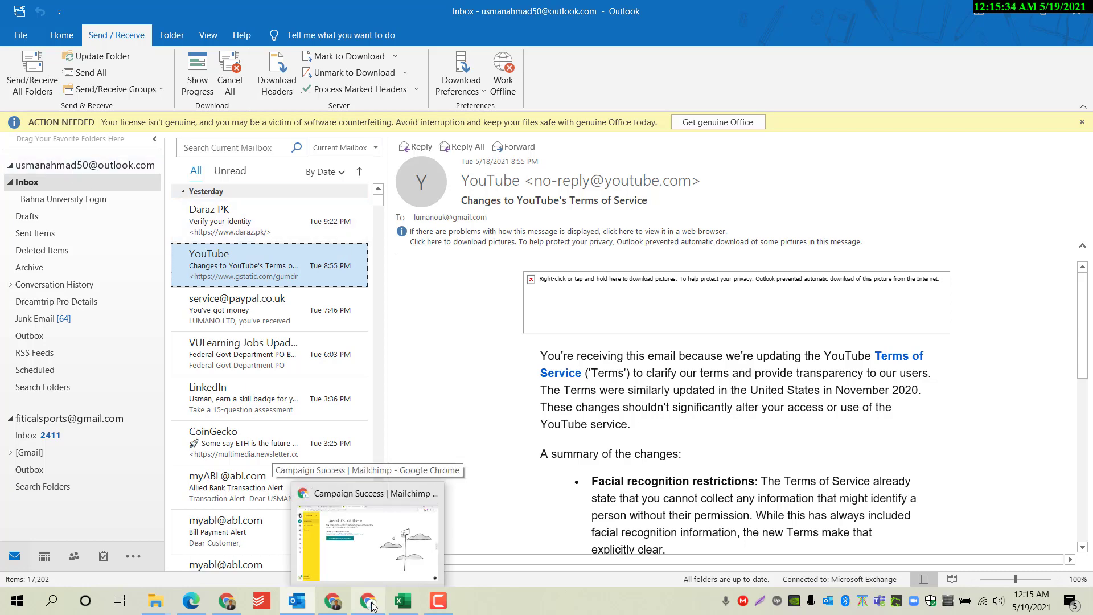
left_click(369, 541)
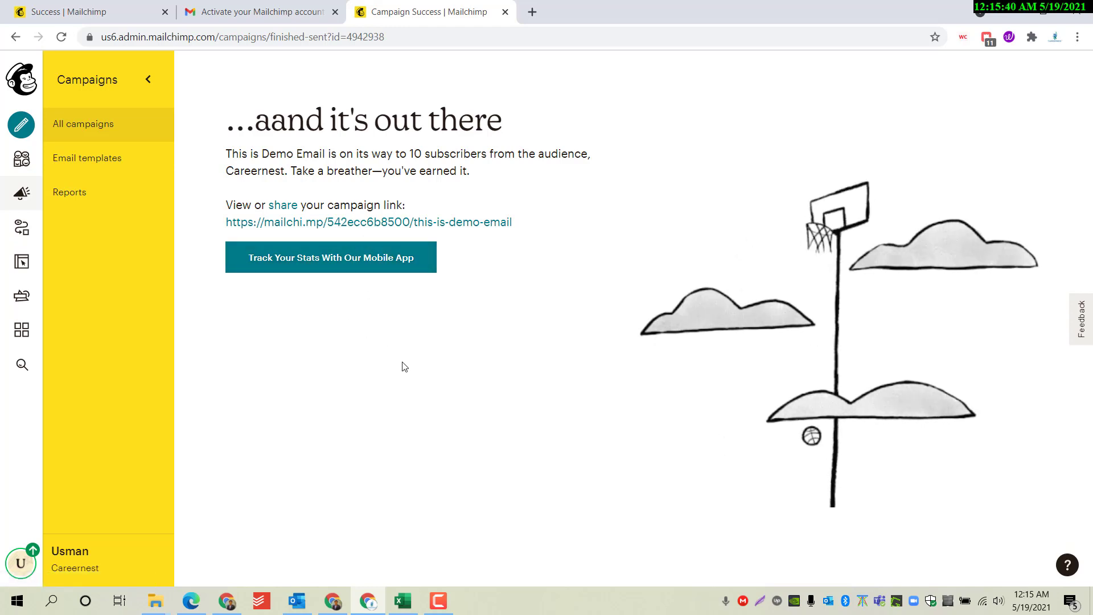
left_click(295, 604)
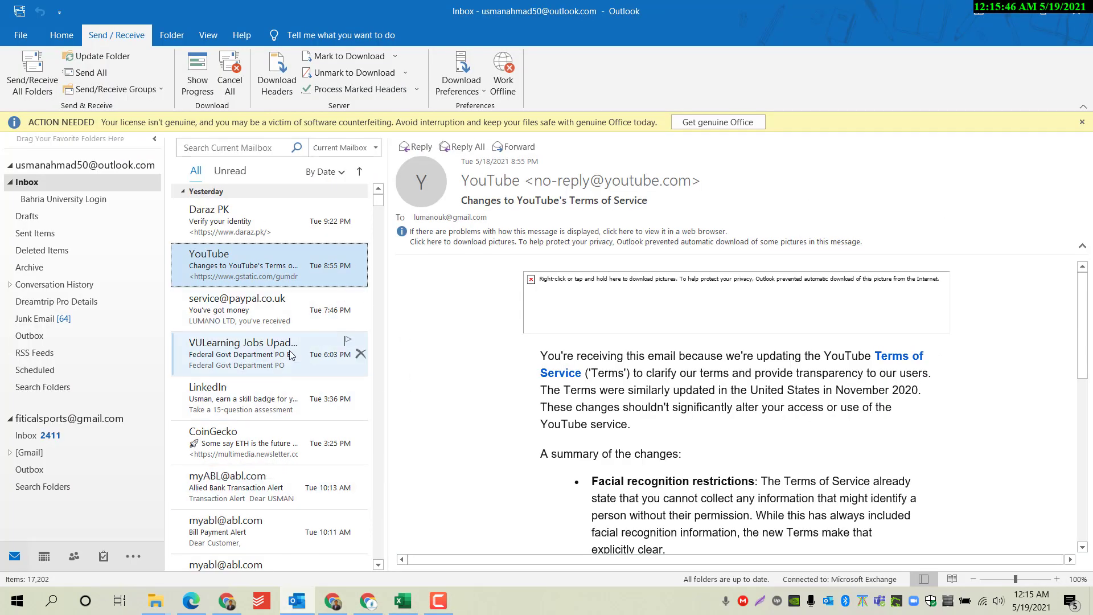
left_click(32, 71)
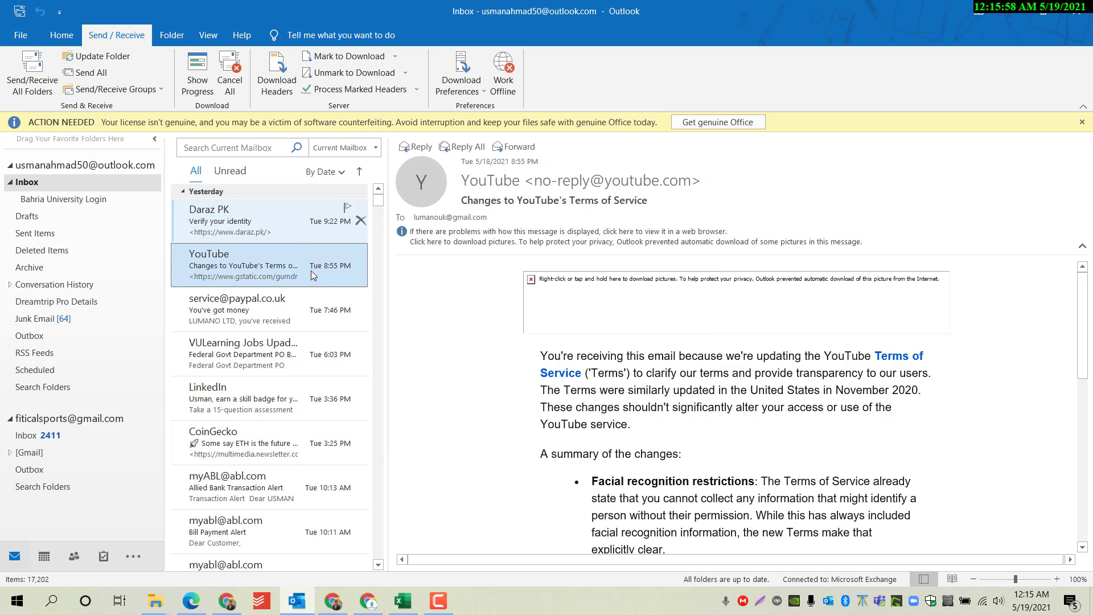
Open the Careernest audience dashboard in Mailchimp.
mouse_move(369, 607)
left_click(344, 522)
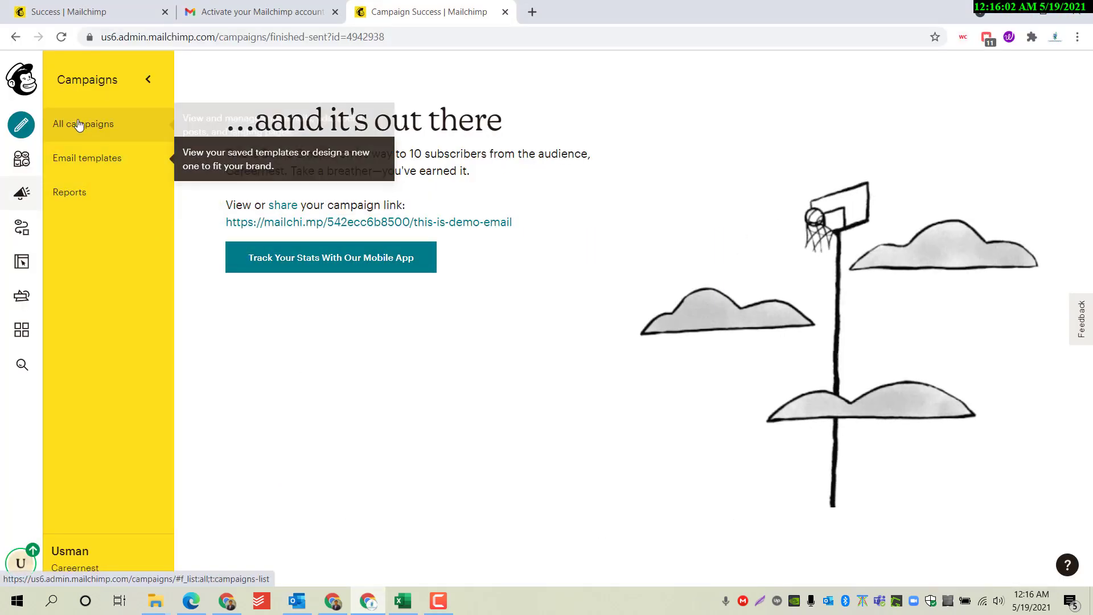
left_click(21, 159)
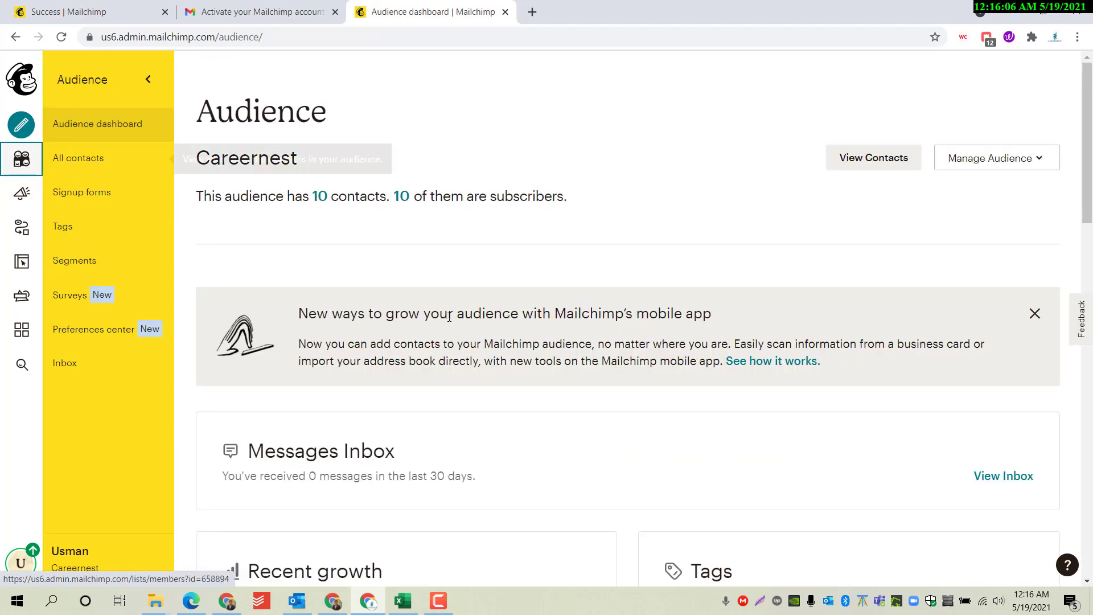
scroll(451, 308, "down", 5)
scroll(530, 427, "down", 5)
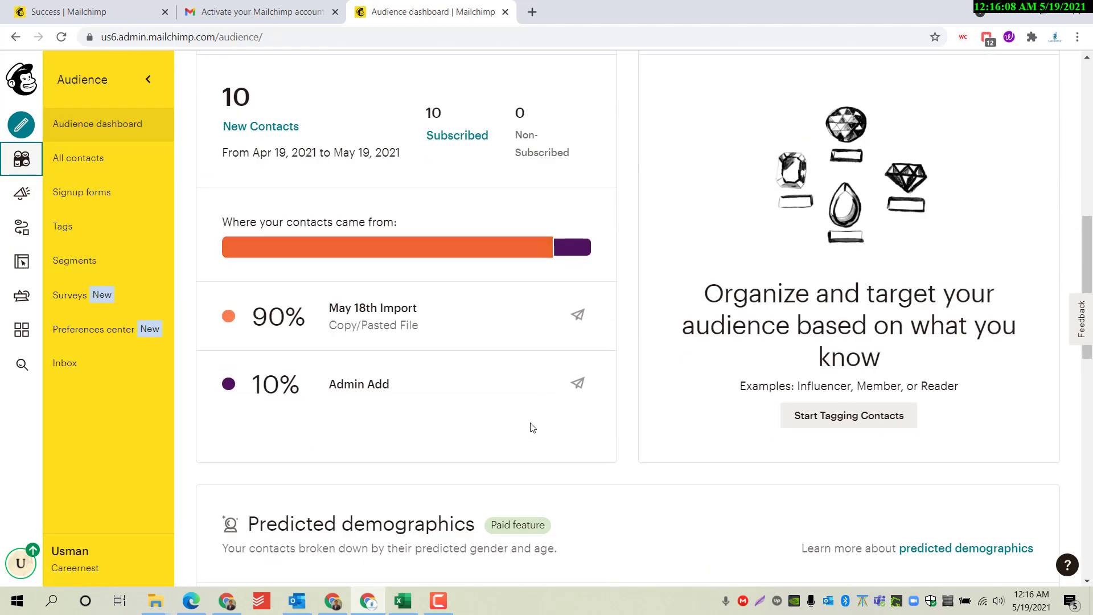
scroll(531, 427, "down", 13)
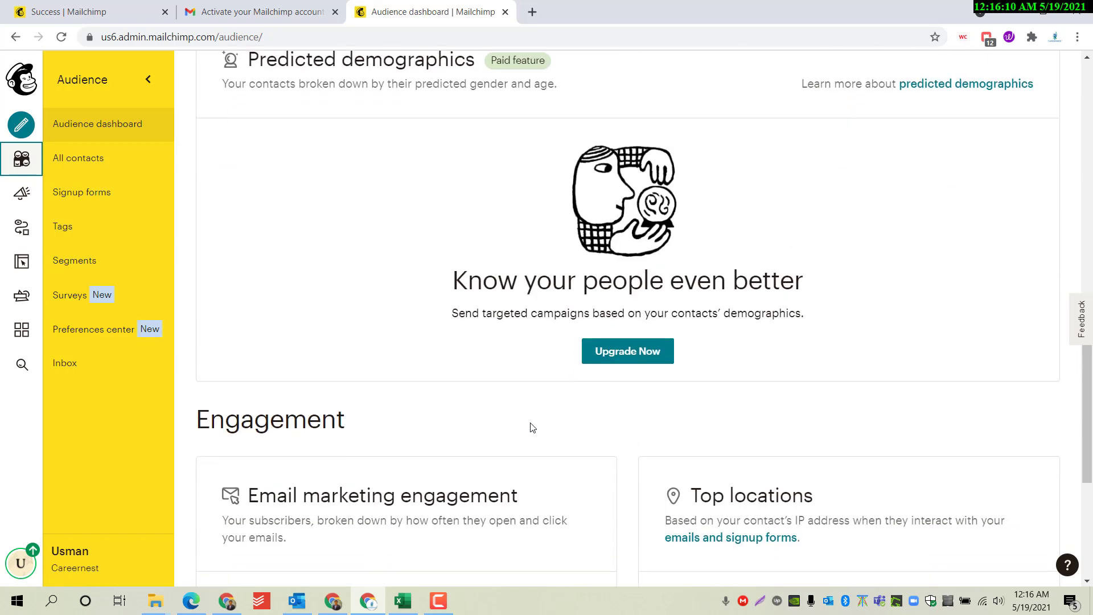
scroll(530, 427, "up", 15)
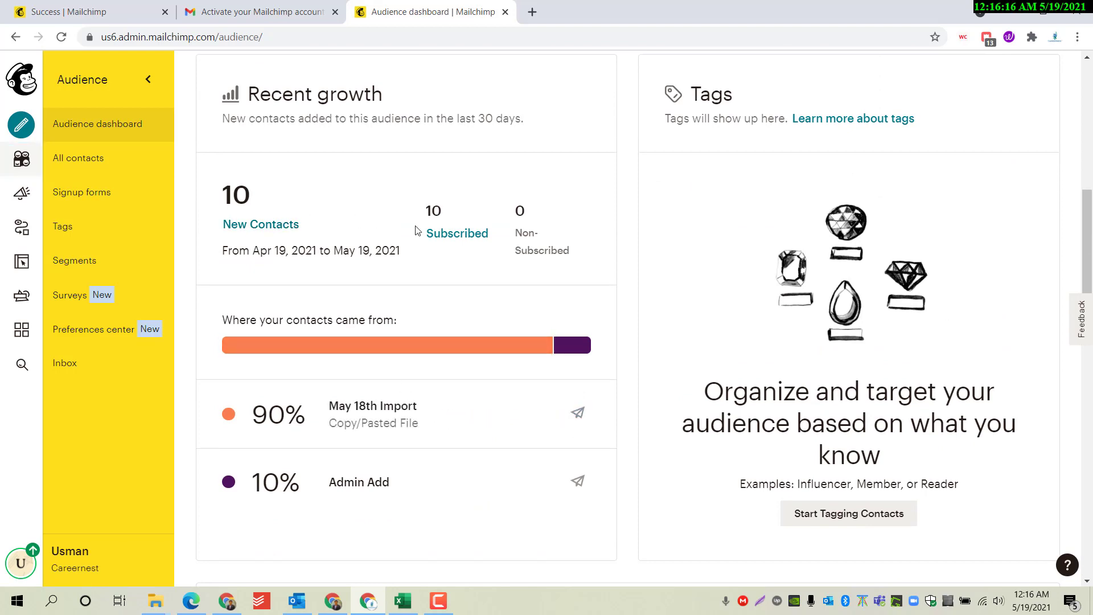
View the 10 subscribed contacts, then check Outlook's Junk Email folder for the campaign.
left_click(447, 234)
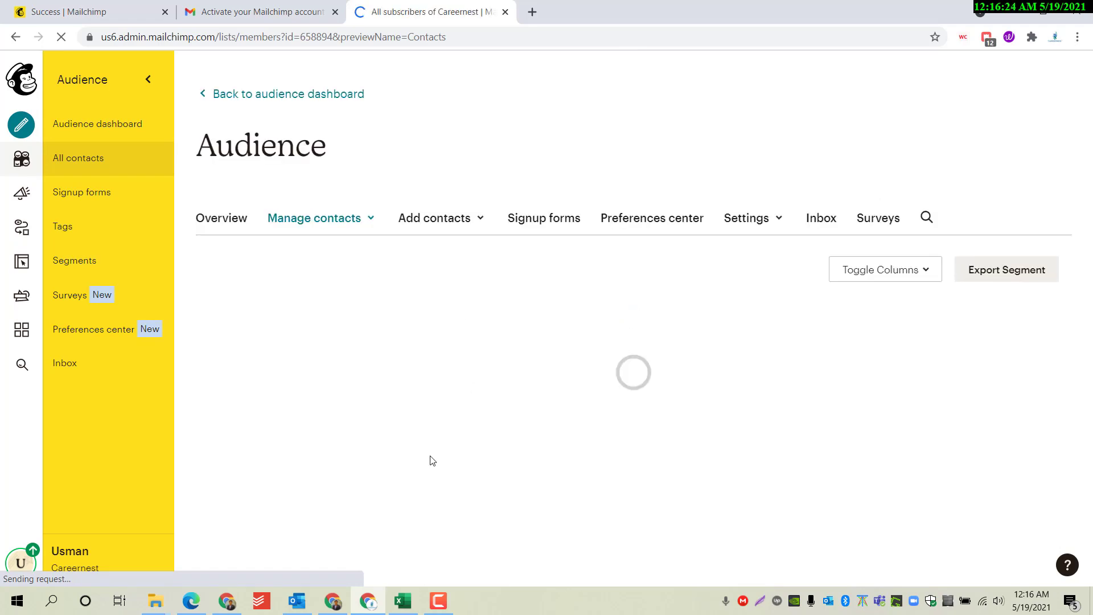
scroll(432, 460, "down", 6)
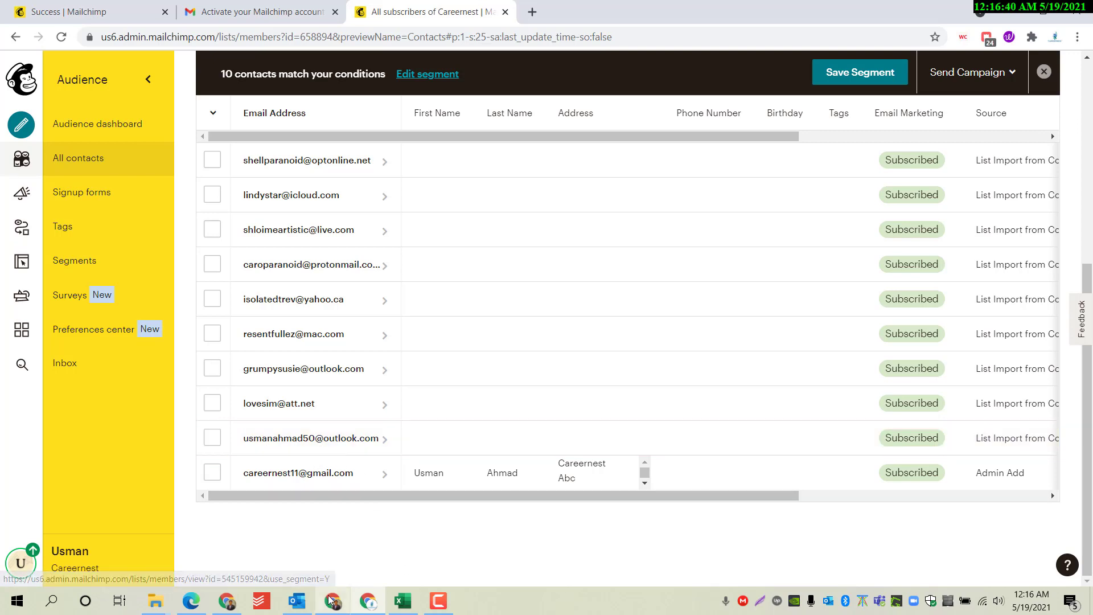
left_click(297, 601)
left_click(58, 320)
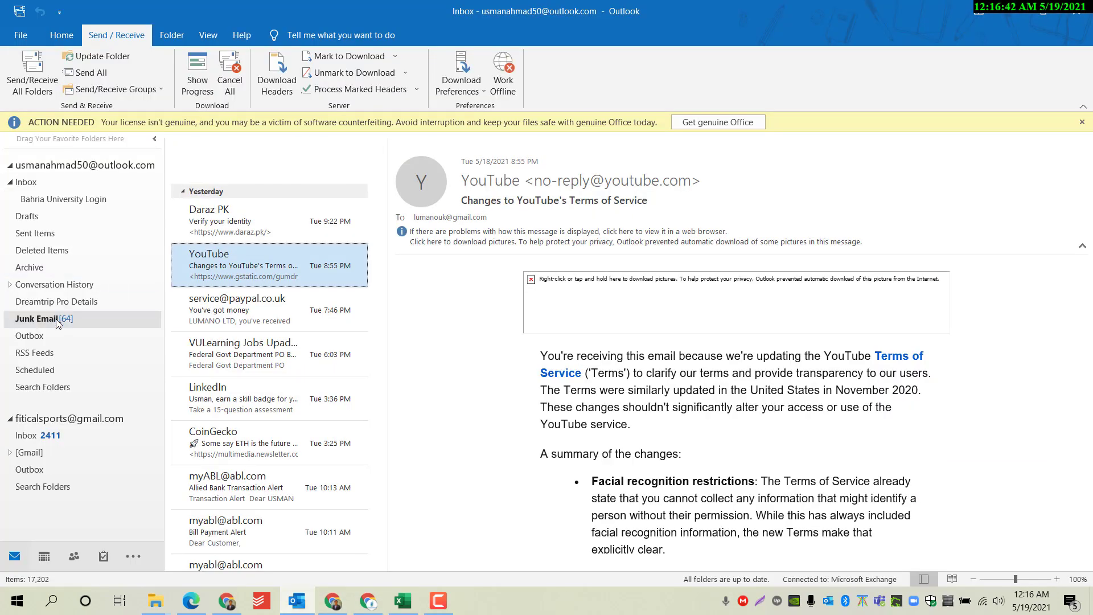
Recheck the Outlook Inbox for the campaign email, then look over the Mailchimp contacts list.
left_click(43, 181)
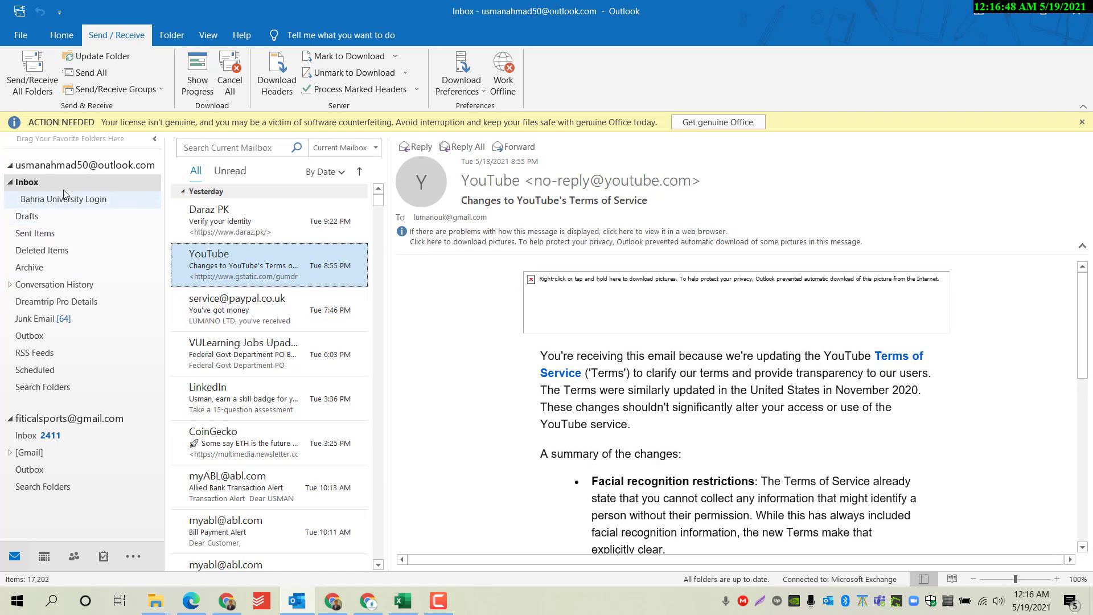
left_click(38, 183)
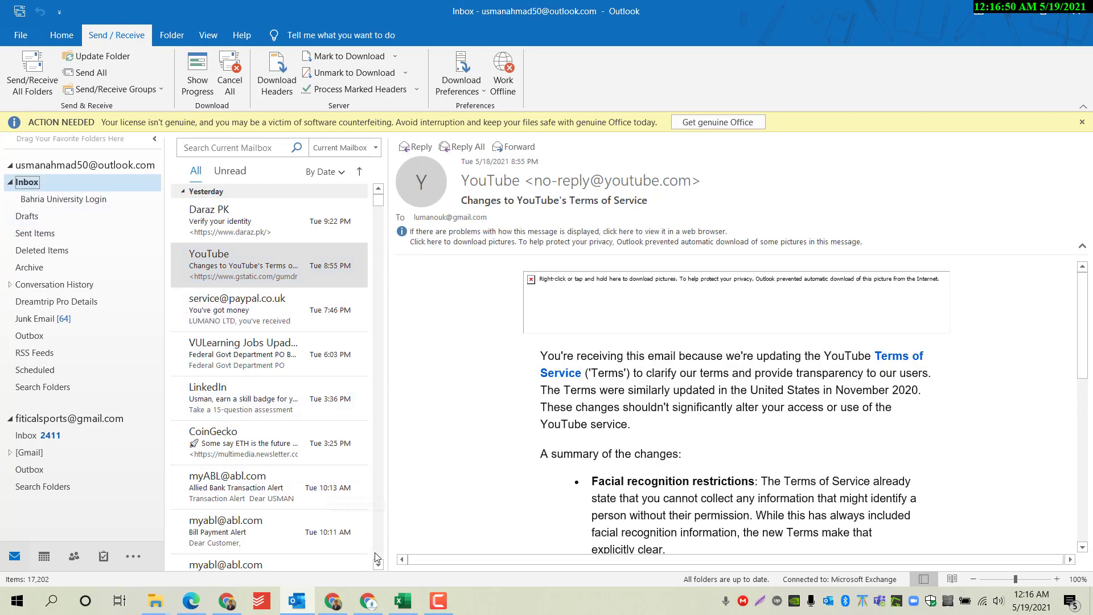
mouse_move(367, 607)
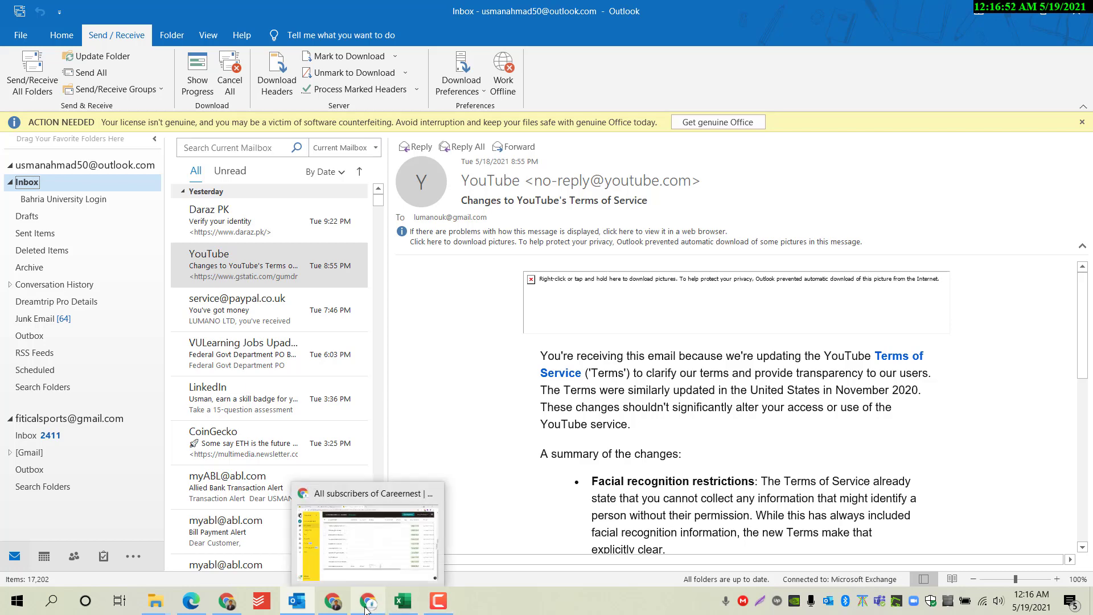
left_click(367, 547)
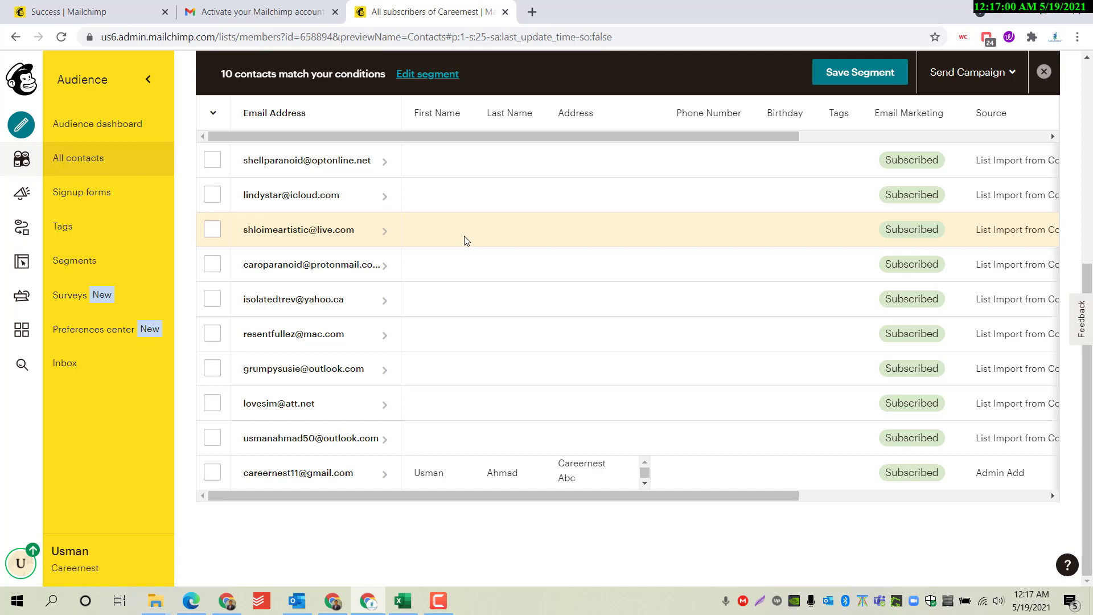
Run Send/Receive All Folders in Outlook and check Junk Email and Inbox before returning to Mailchimp contacts.
left_click(307, 600)
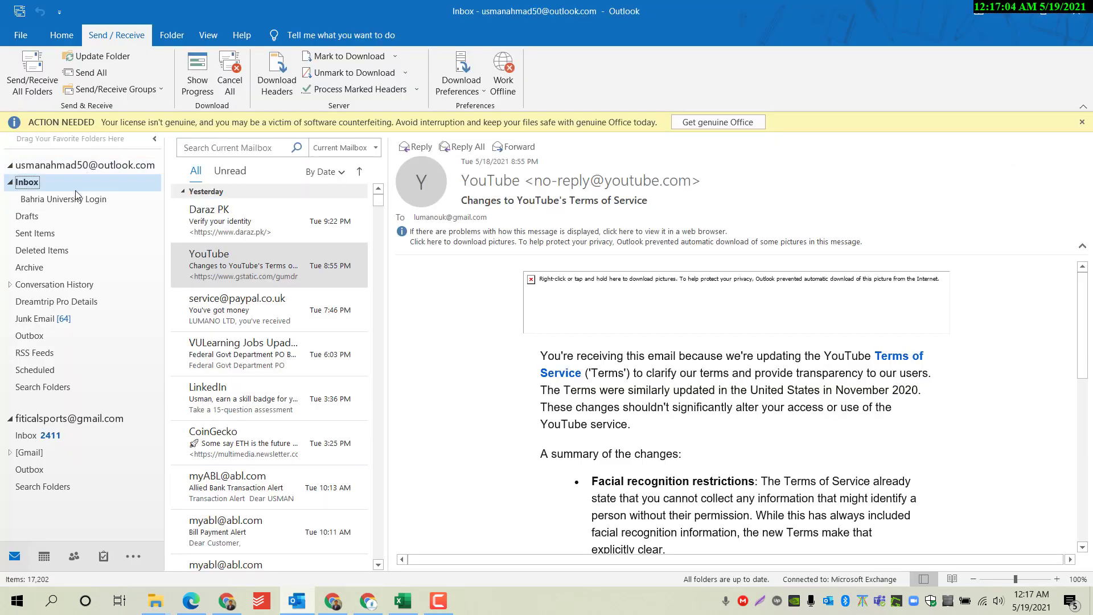
left_click(34, 85)
left_click(52, 320)
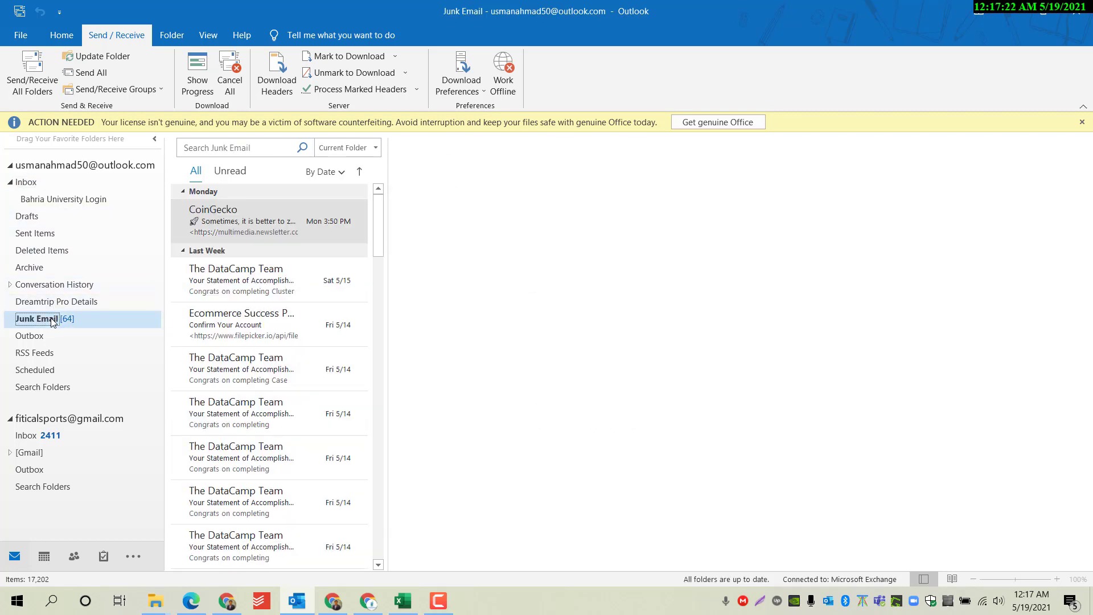
left_click(28, 183)
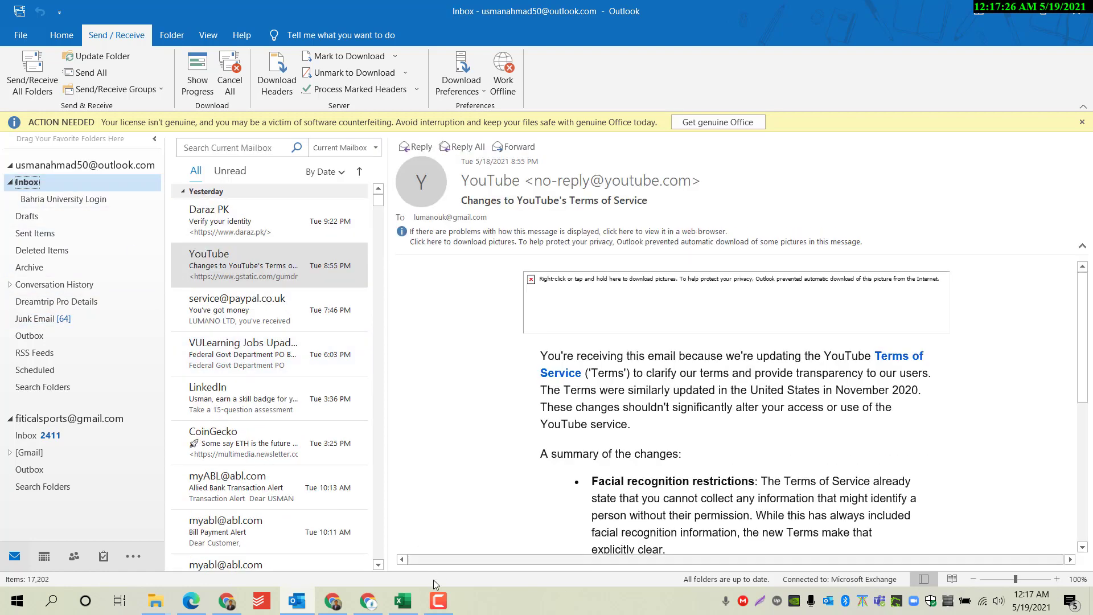
left_click(368, 602)
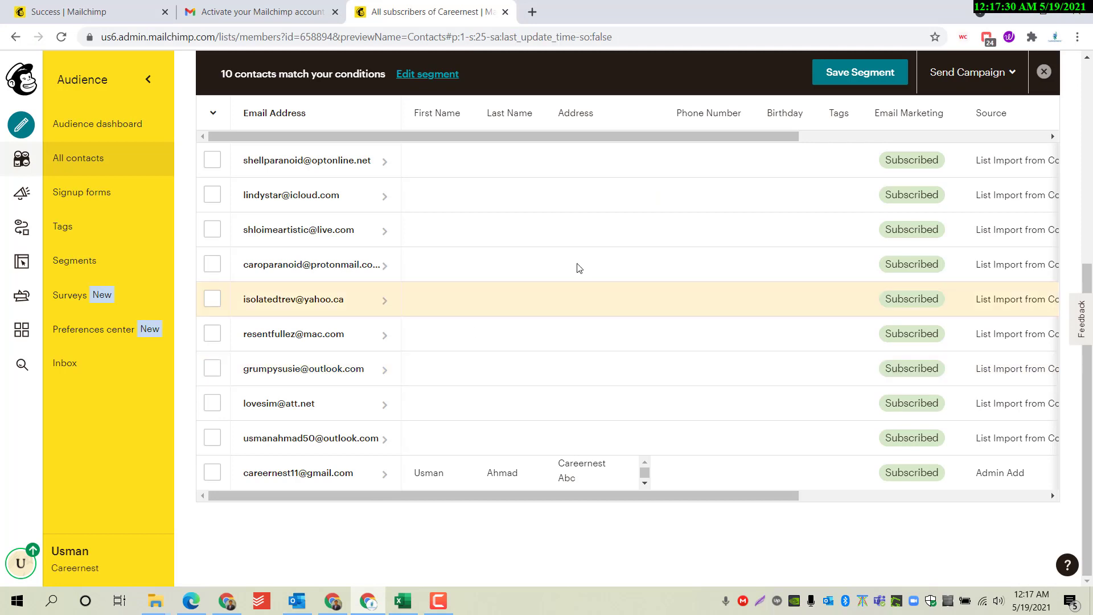
scroll(575, 266, "up", 6)
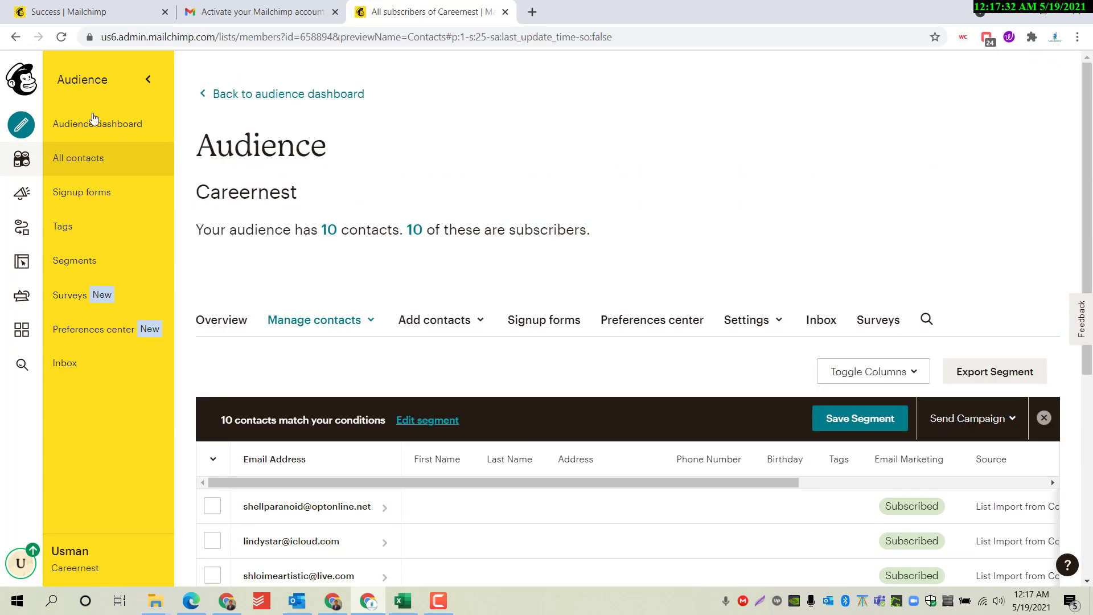